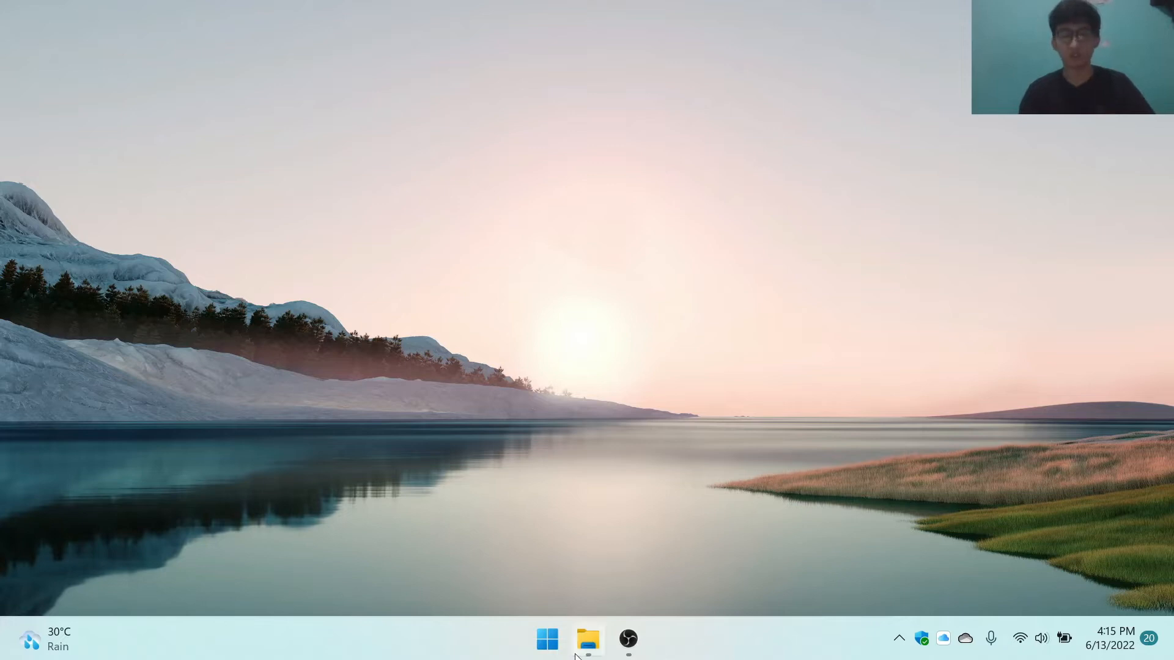
Step: Launch Chrome with the university profile and open the QSR International website
left_click(547, 639)
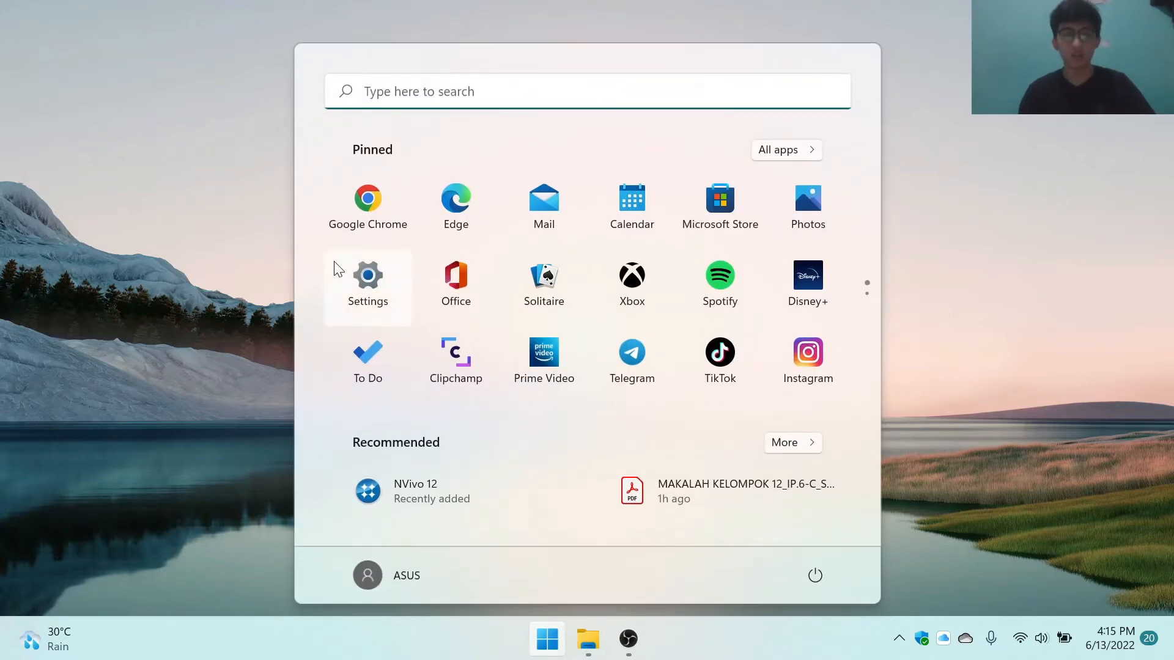
left_click(366, 216)
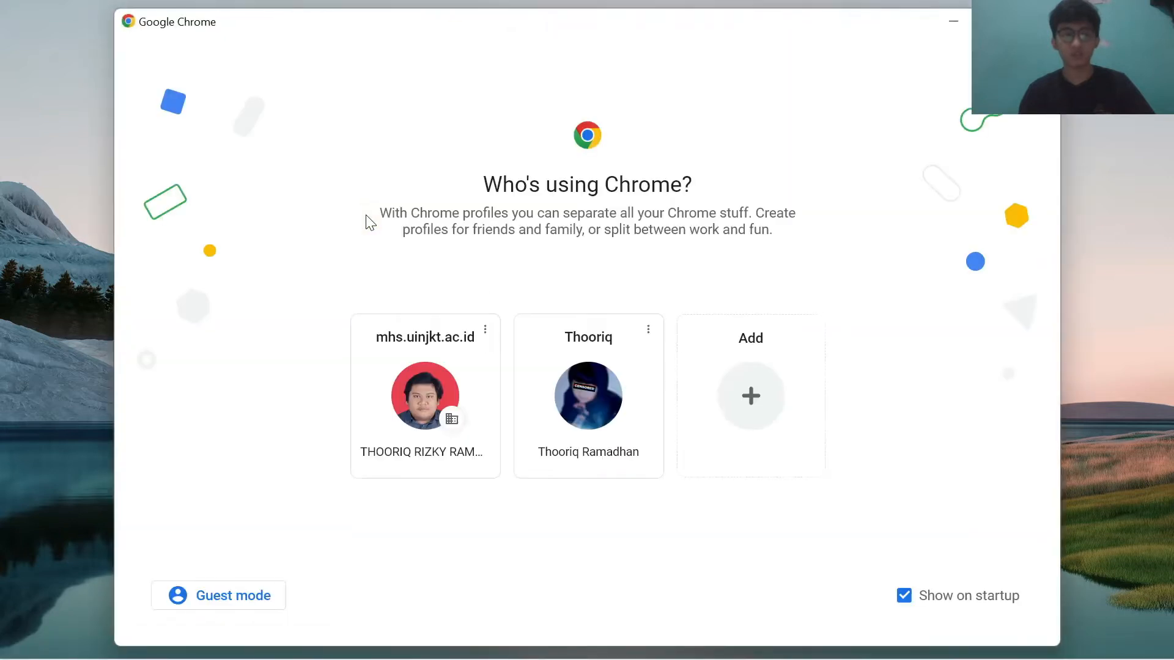
left_click(419, 397)
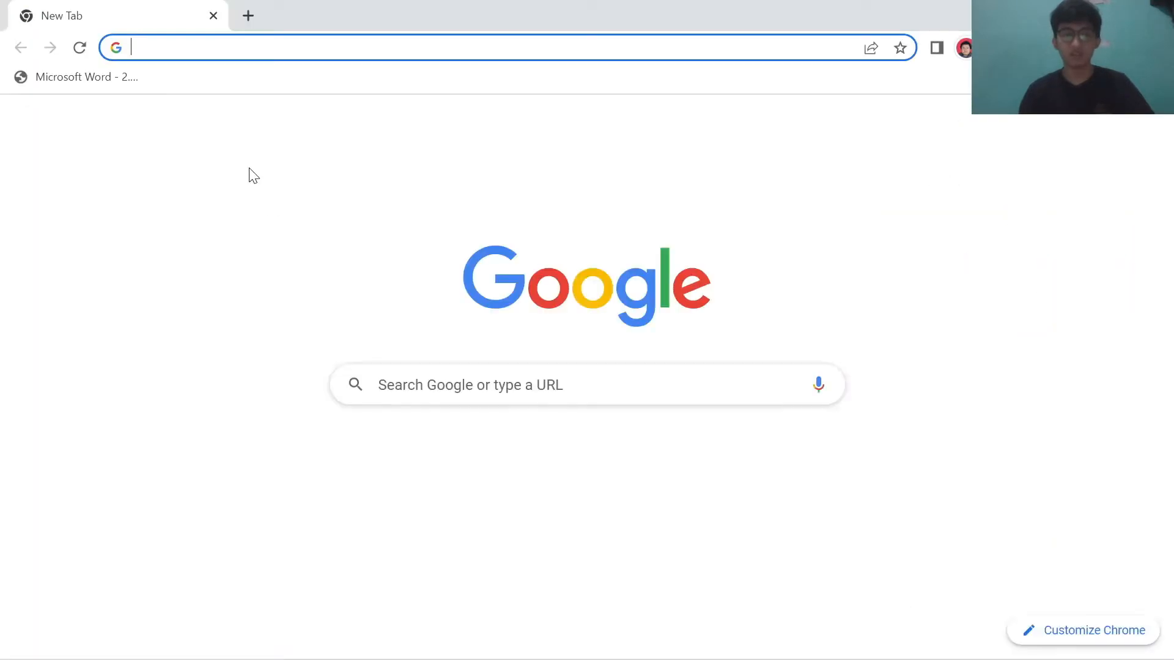
type("qs")
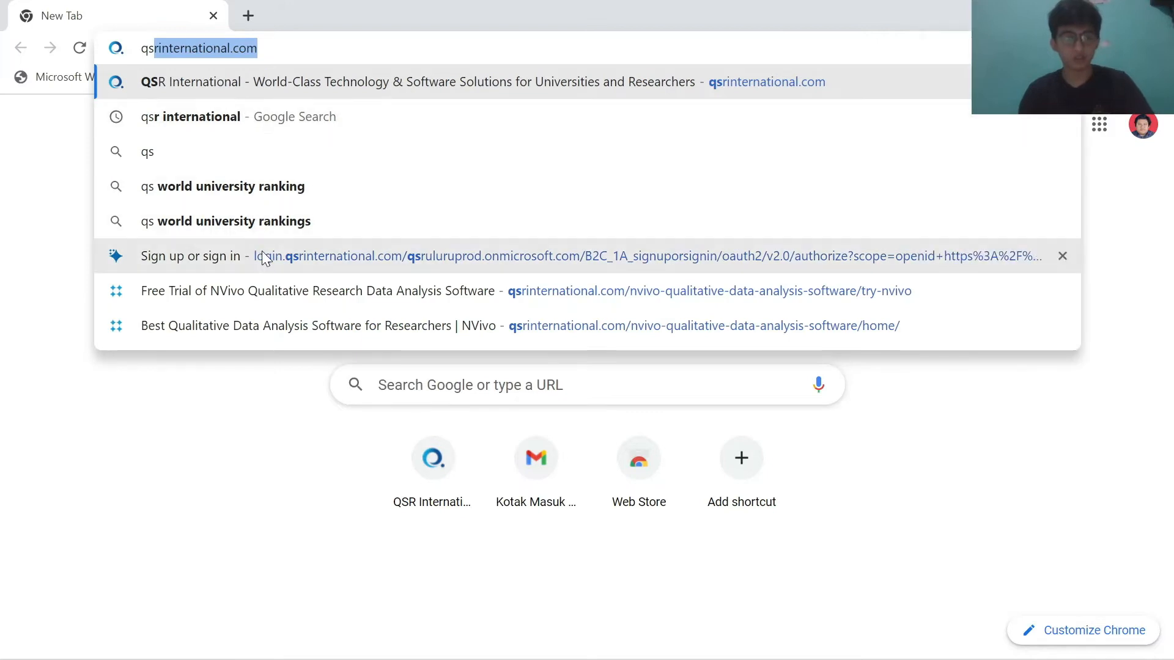
left_click(226, 83)
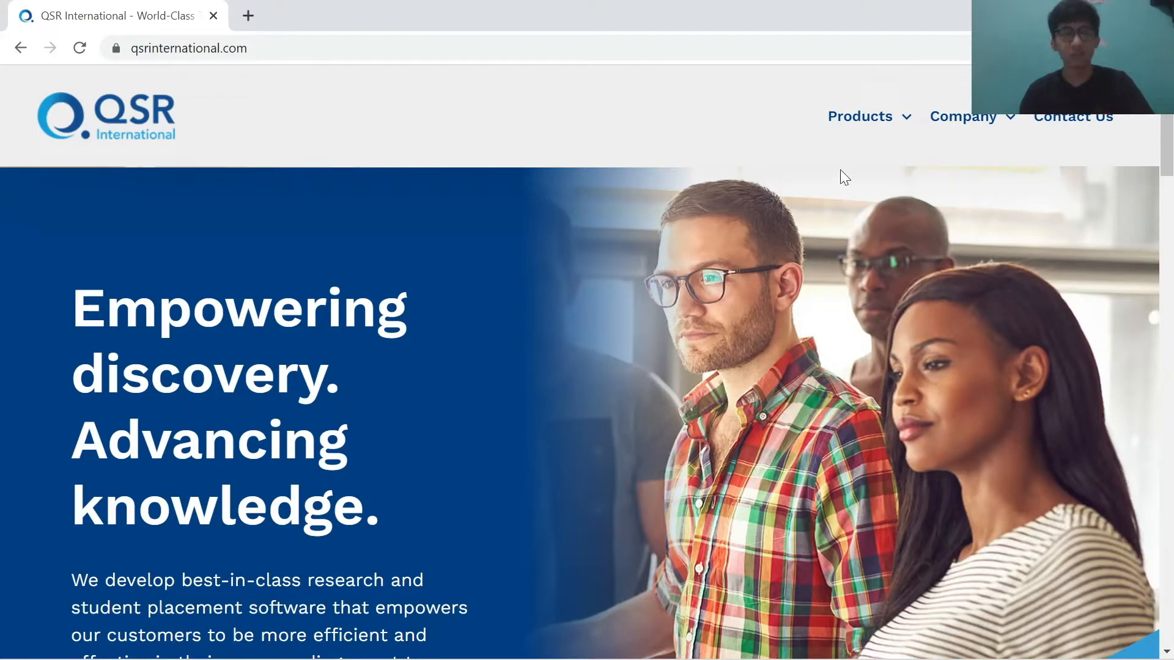
Step: Open the NVivo qualitative data analysis software page and its free trial page
mouse_move(901, 118)
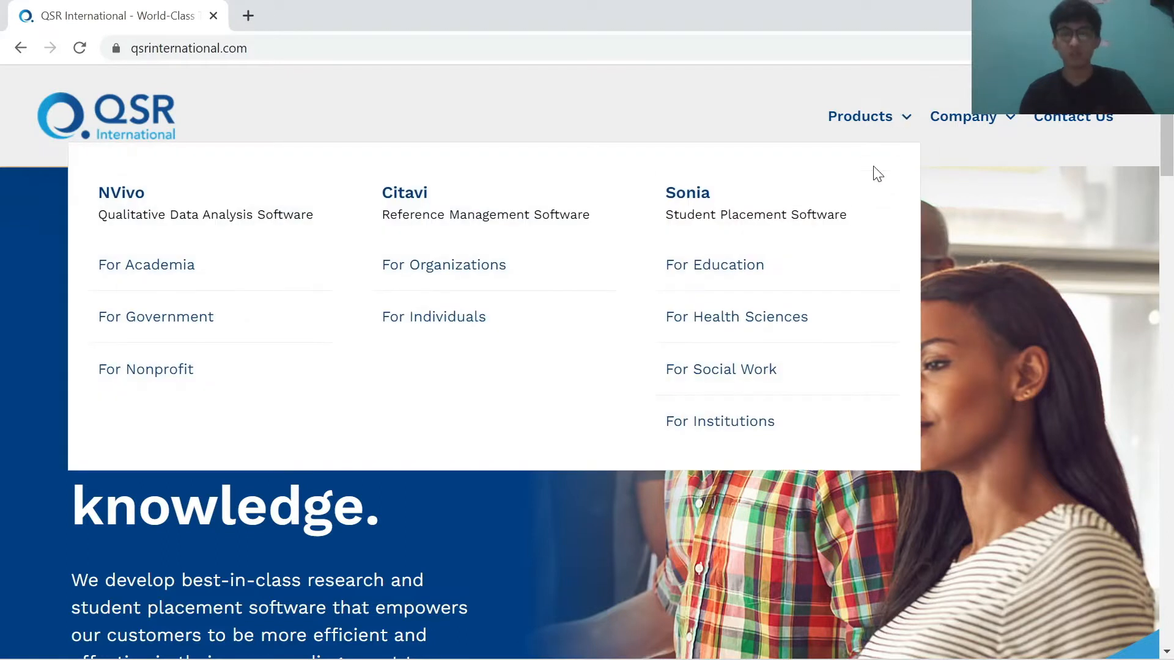
left_click(271, 215)
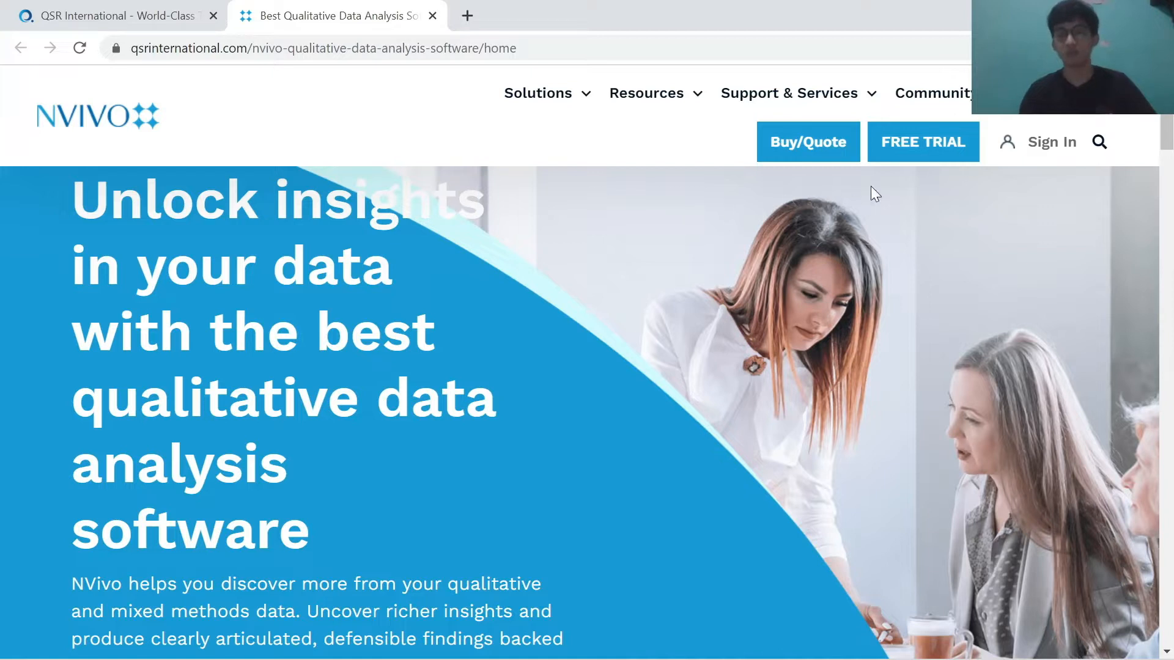
left_click(927, 133)
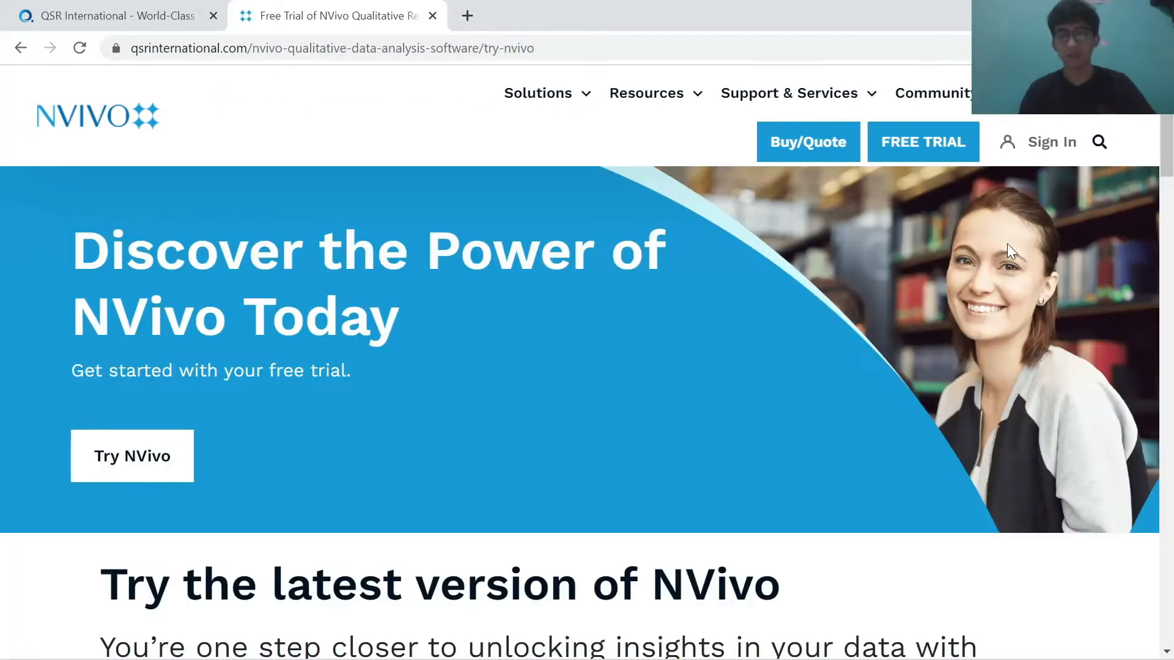
Step: Expand the download older versions section and open the older NVivo versions download page
scroll(1007, 243, "down", 5)
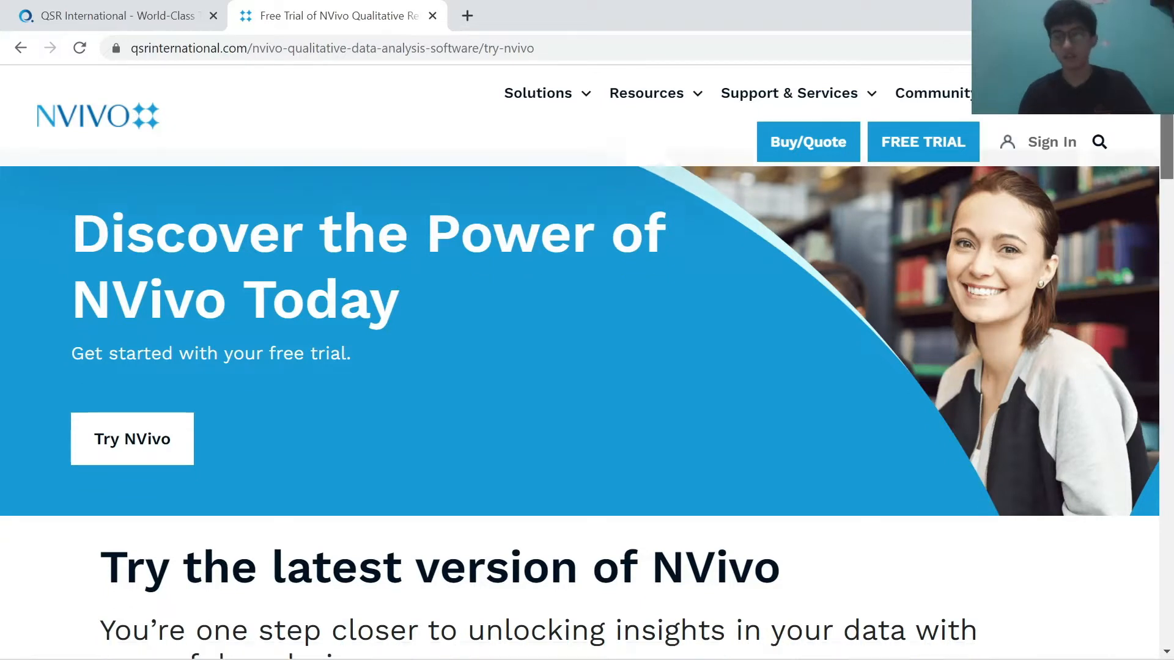
scroll(587, 361, "down", 10)
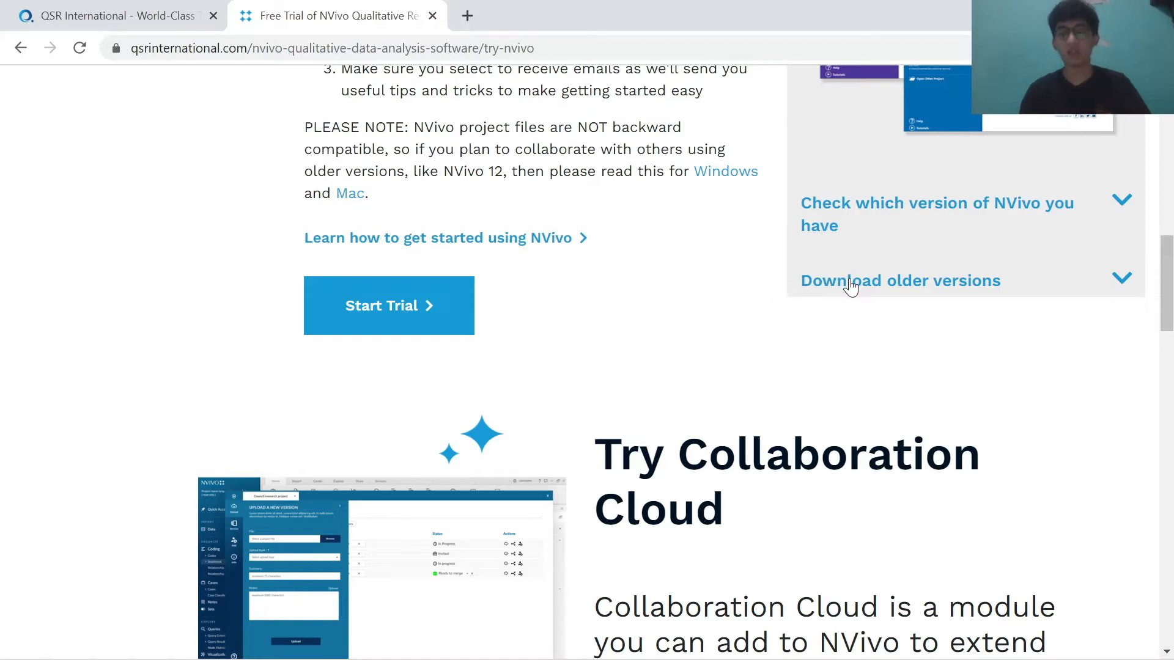
left_click(1002, 282)
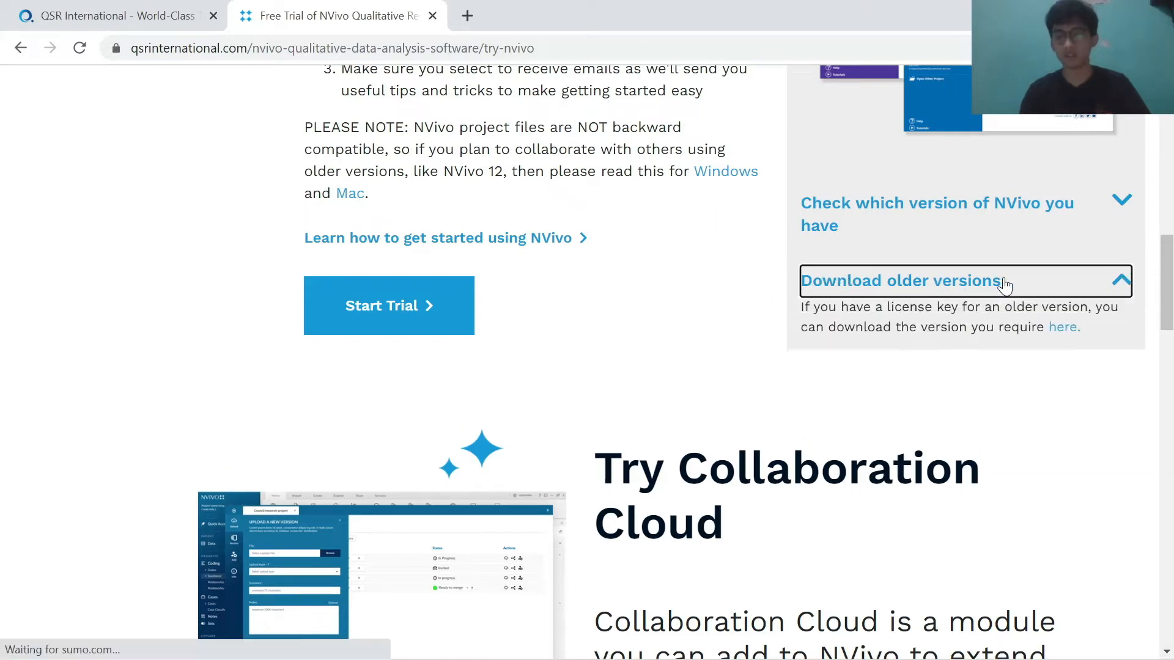
left_click(1063, 330)
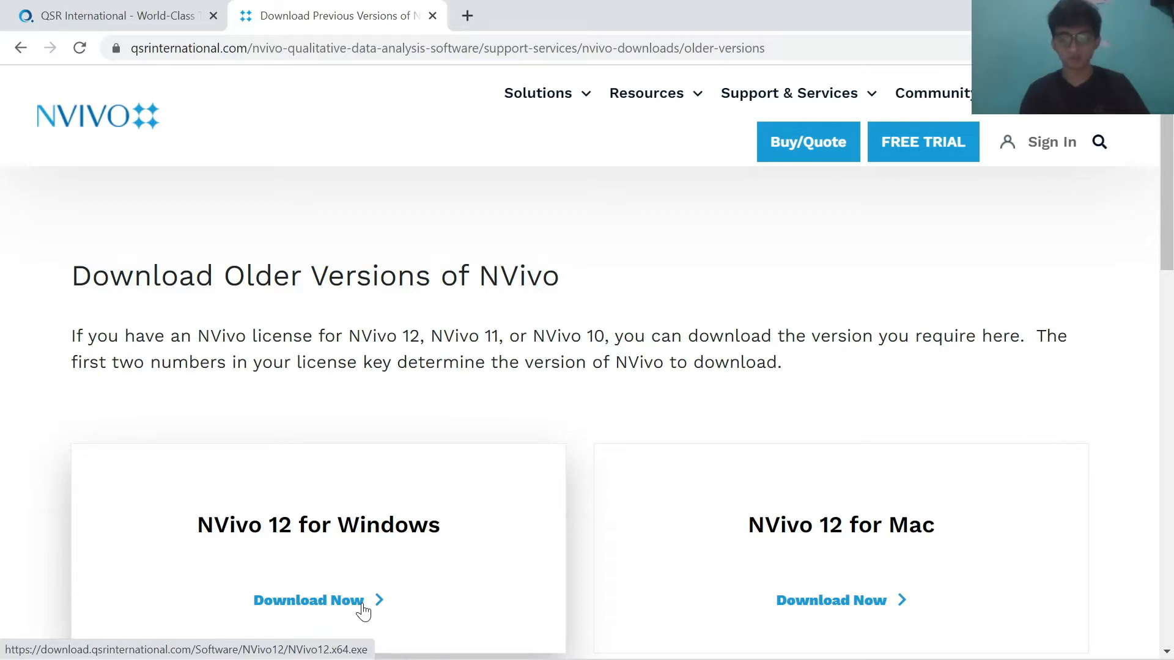
Step: Sign in to the myNVivo portal with the university Google account
left_click(962, 138)
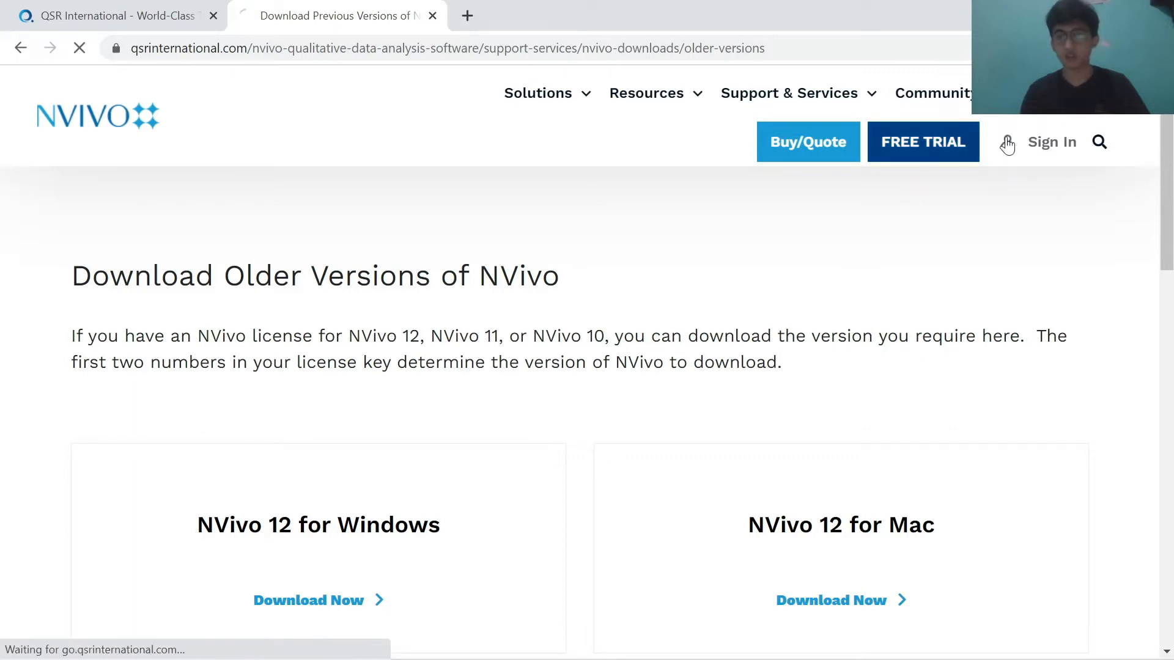
left_click(1049, 149)
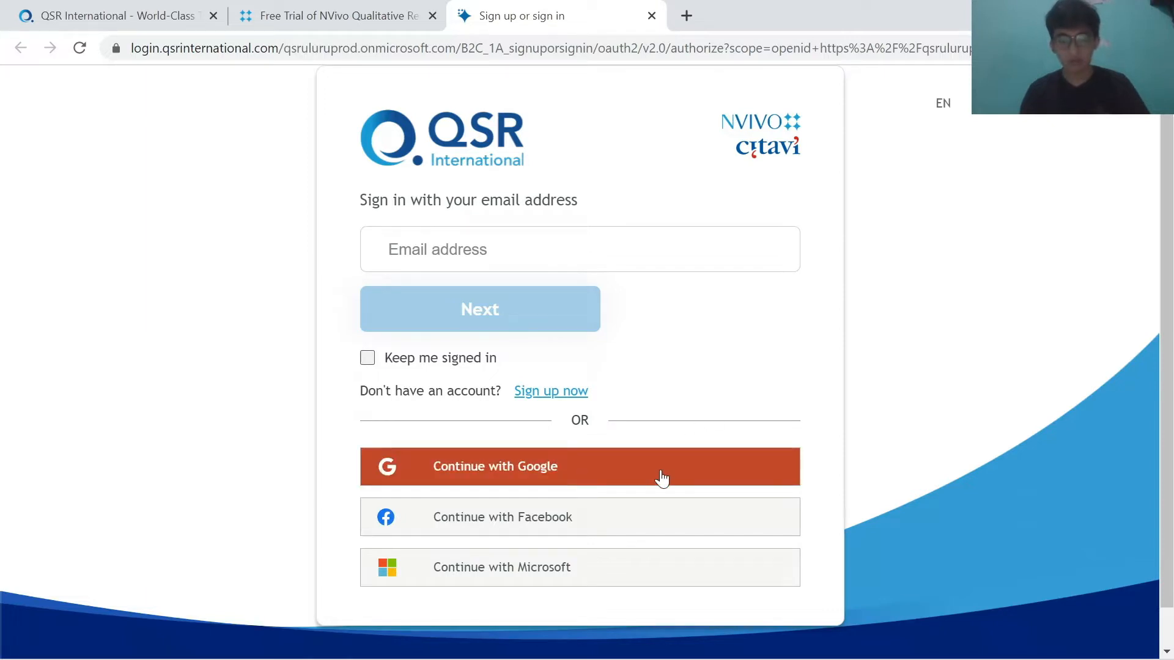
left_click(569, 397)
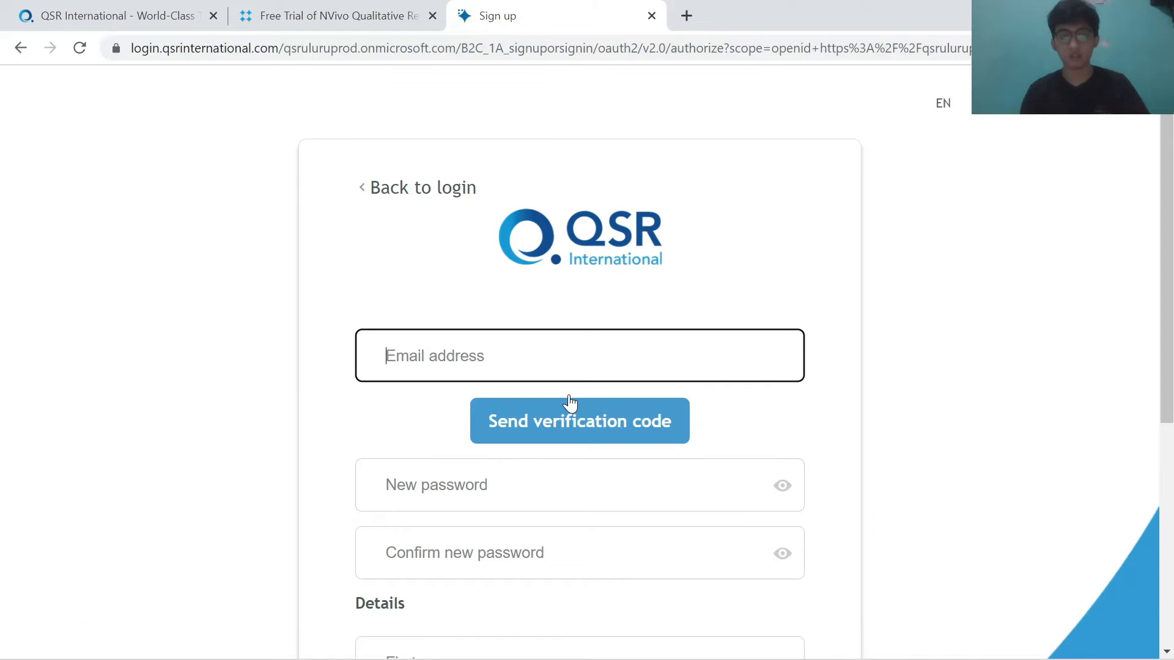
left_click(16, 52)
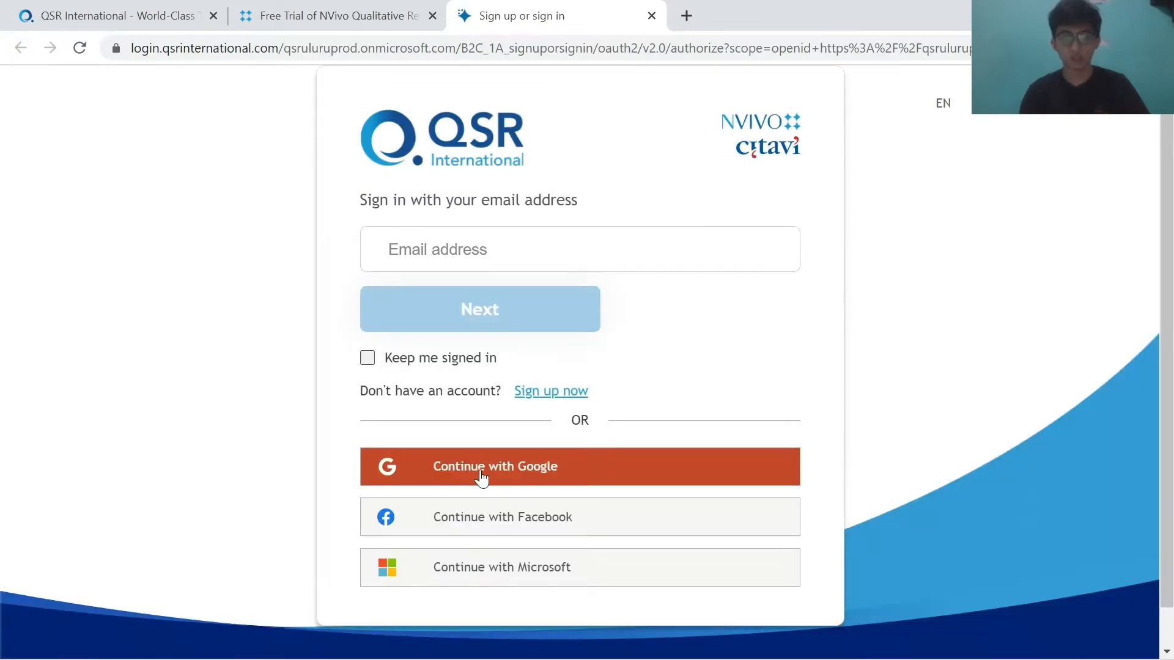
left_click(480, 472)
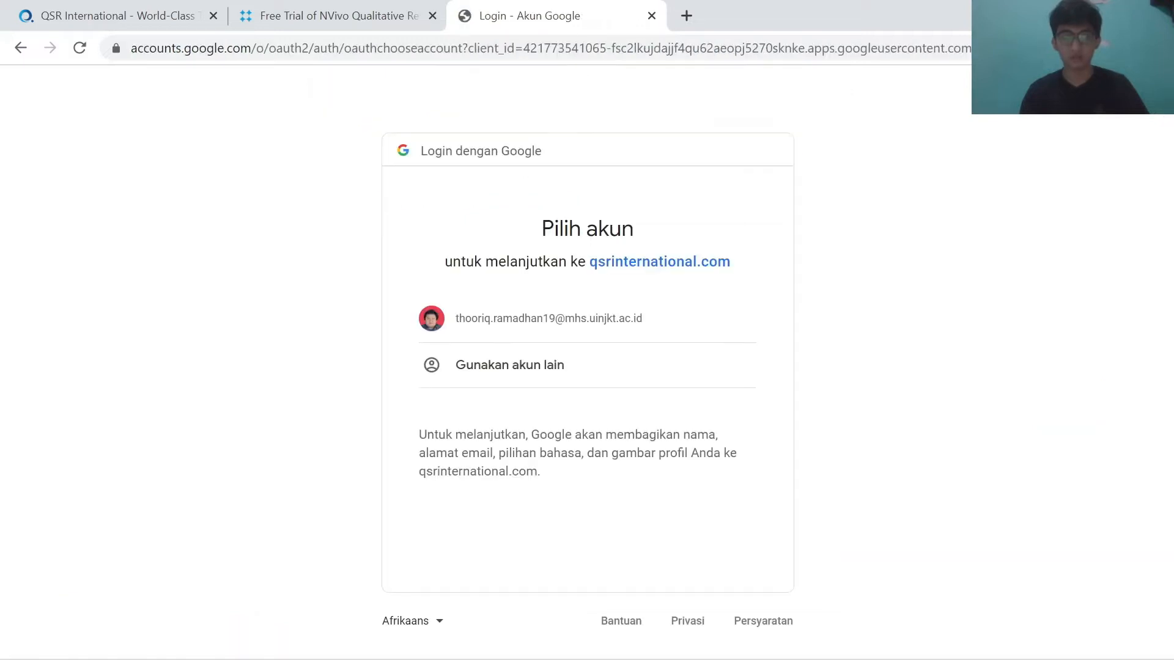
left_click(512, 320)
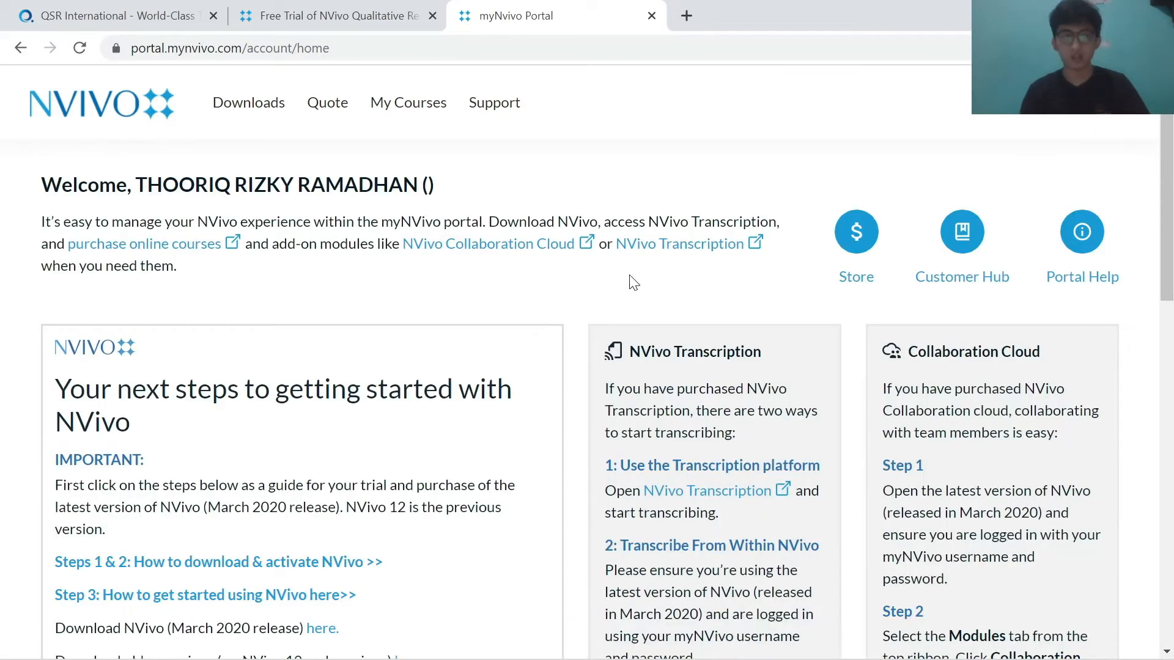
Step: Launch the NVivo12.x64 installer from the Downloads folder and allow it to run
mouse_move(460, 659)
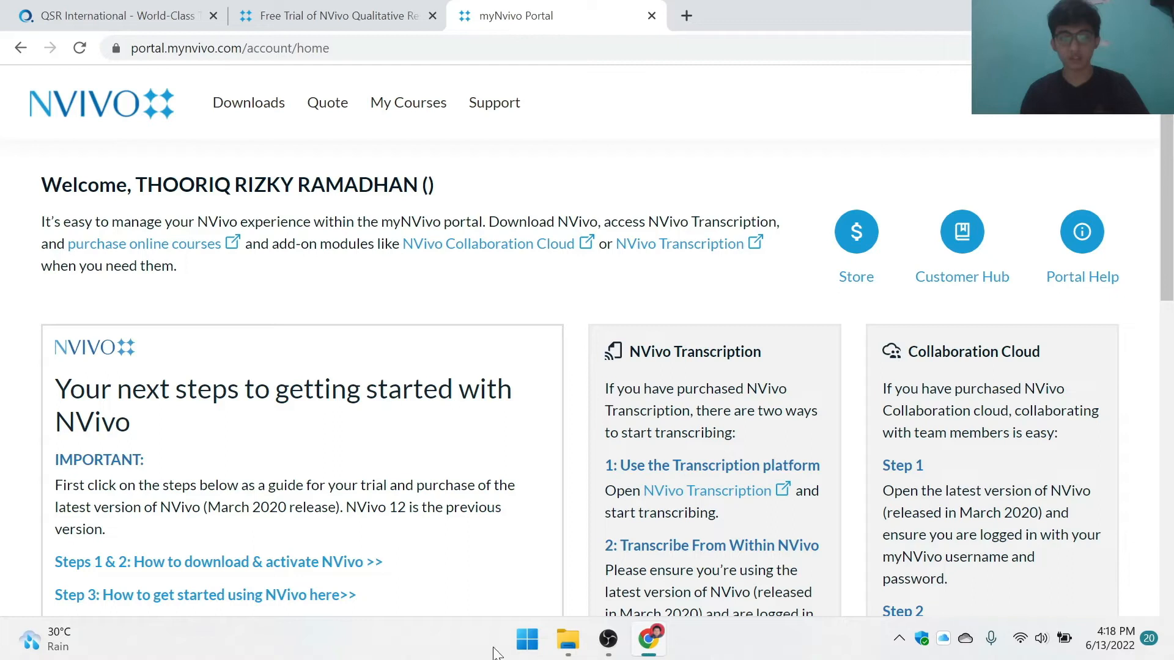
left_click(568, 641)
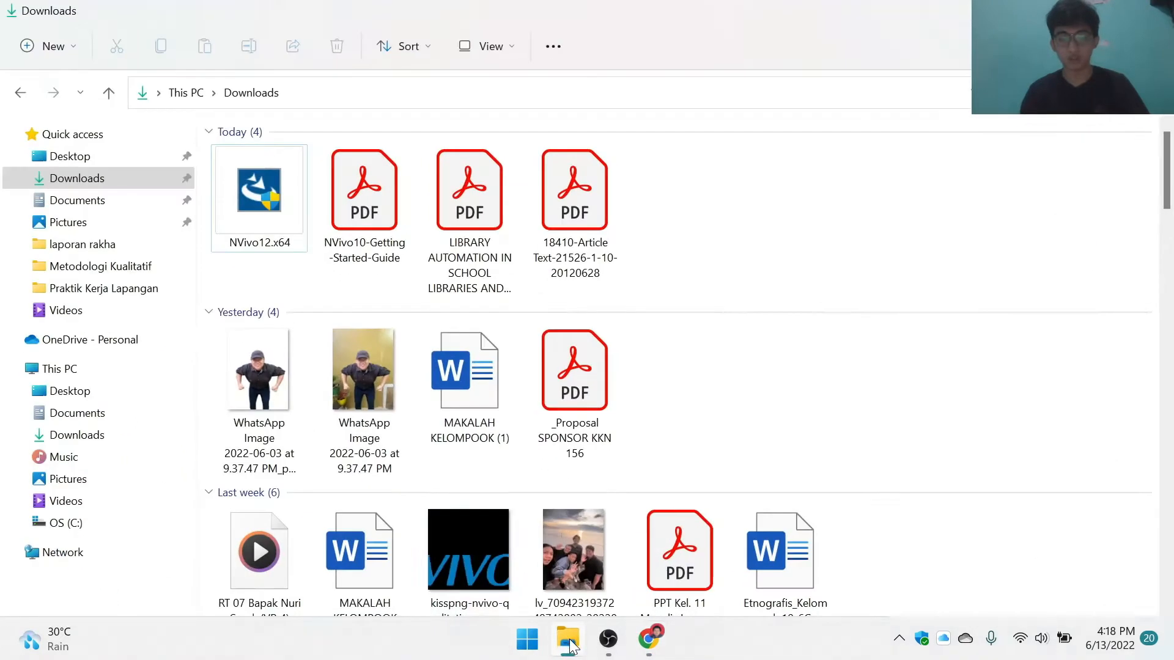
left_click(267, 215)
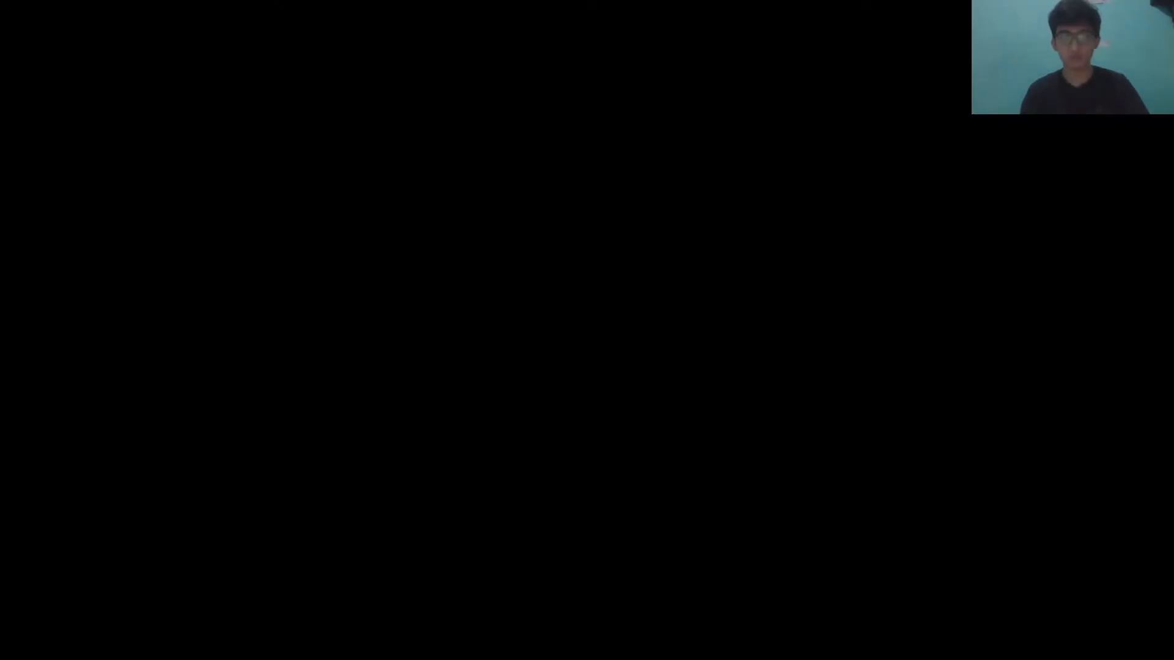
left_click(479, 464)
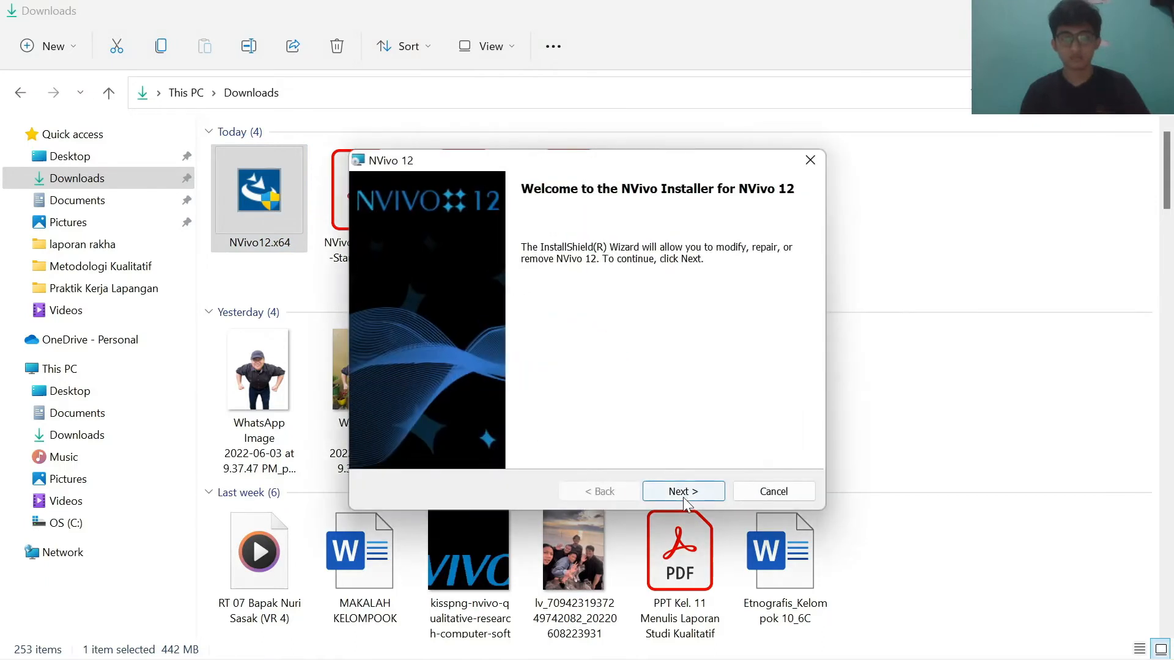
Step: Step through the NVivo 12 installer with the Modify option and run the installation
left_click(684, 492)
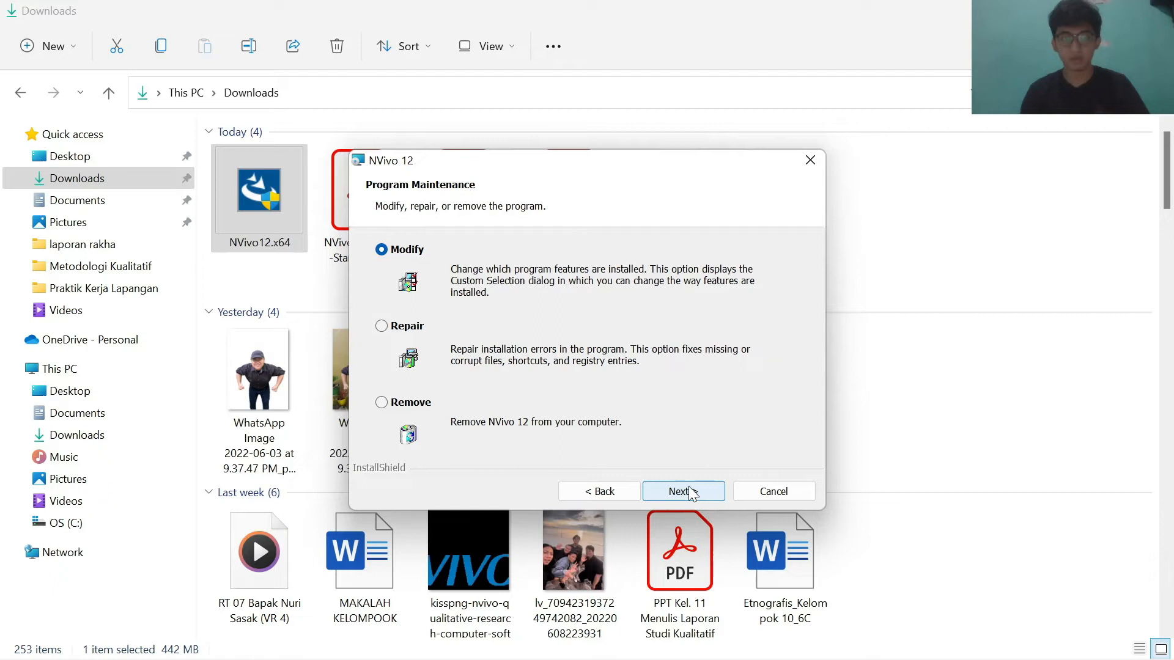
left_click(684, 492)
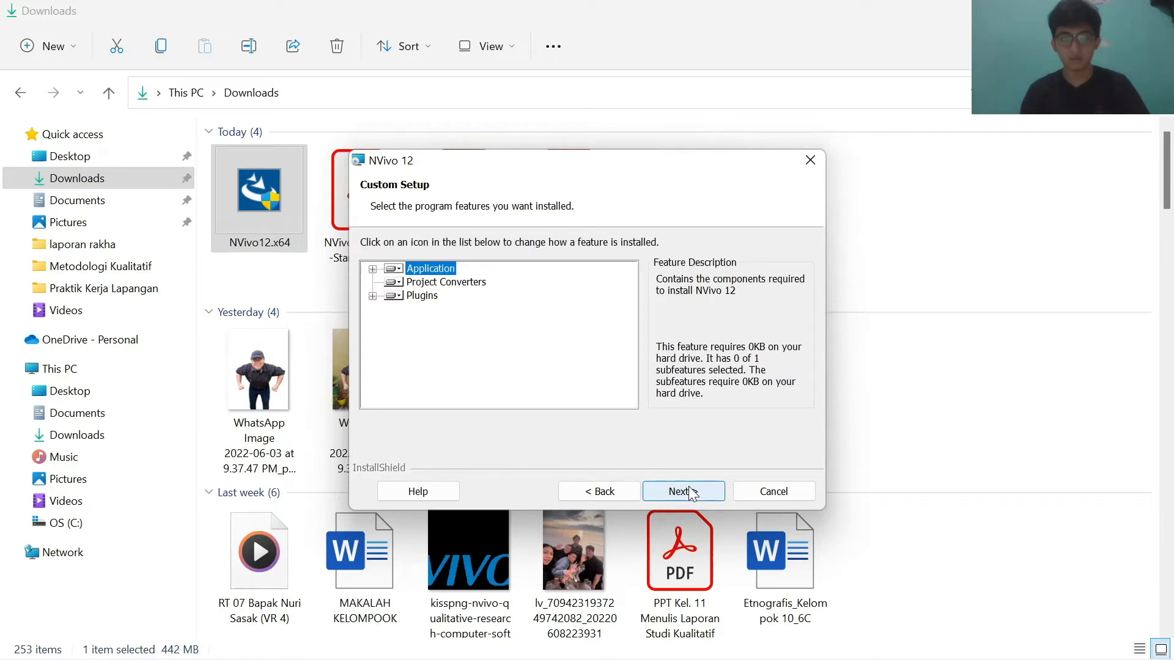
left_click(684, 491)
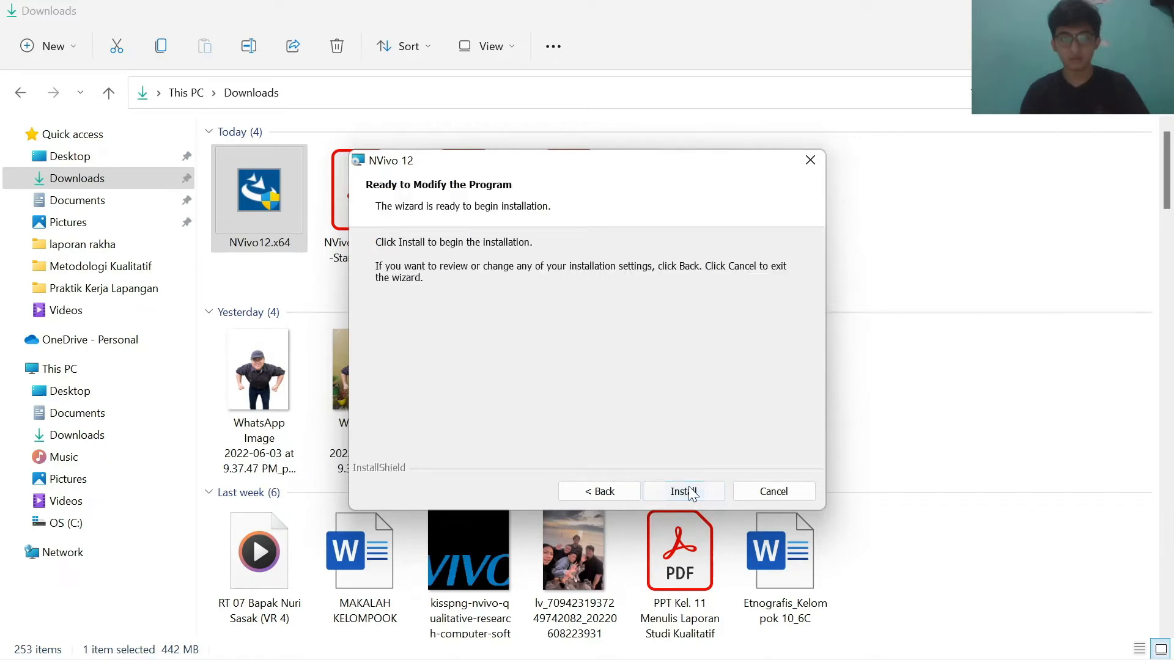
left_click(683, 491)
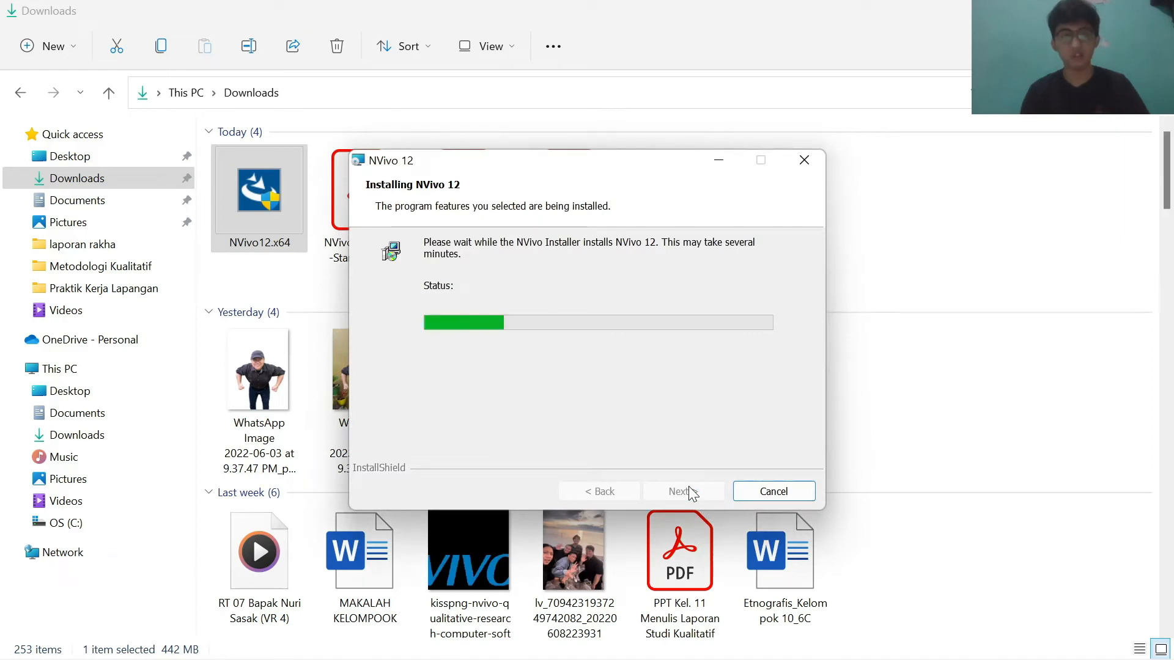
left_click(689, 490)
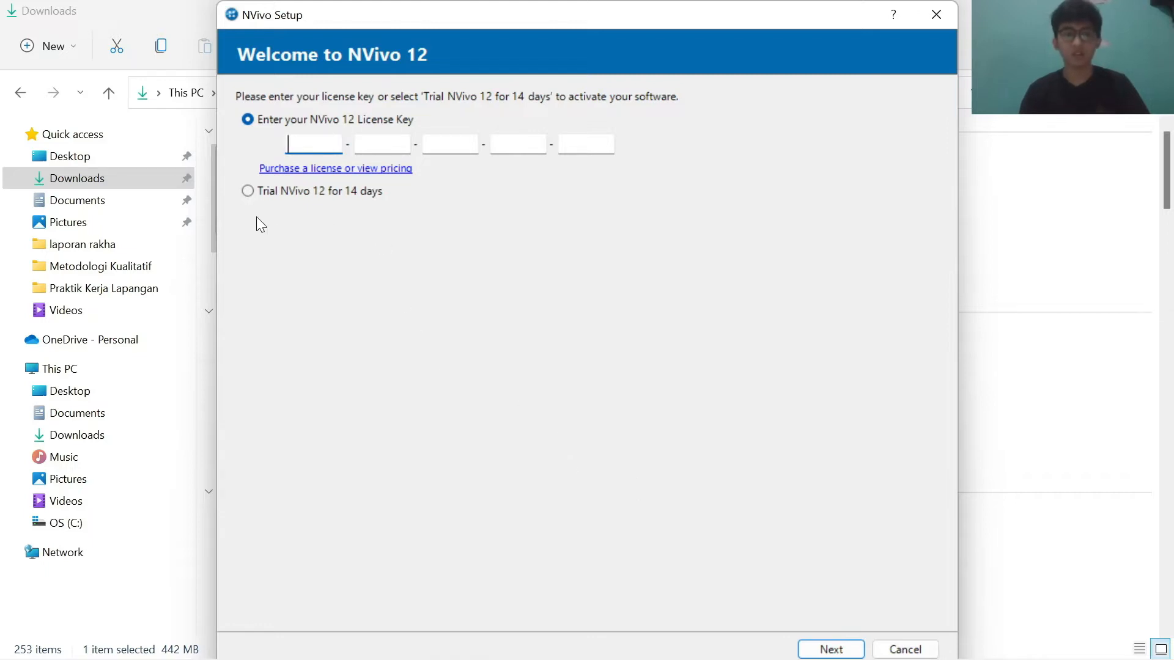
Step: Choose the 14-day NVivo 12 trial with the NVivo Plus edition
left_click(245, 194)
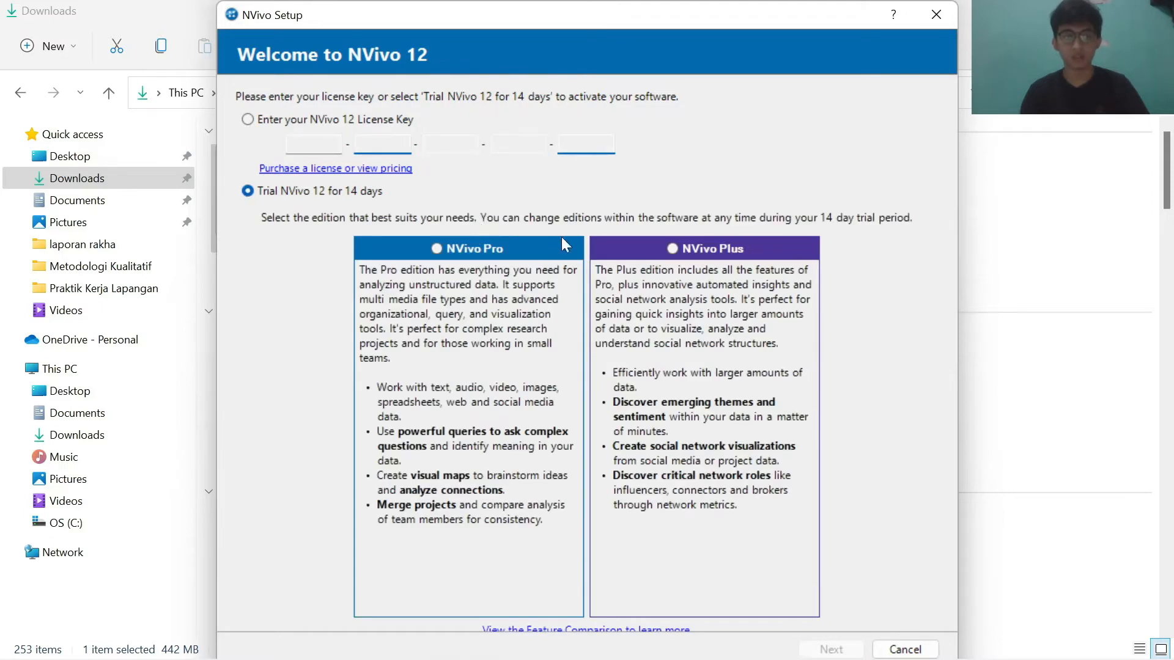
left_click(674, 249)
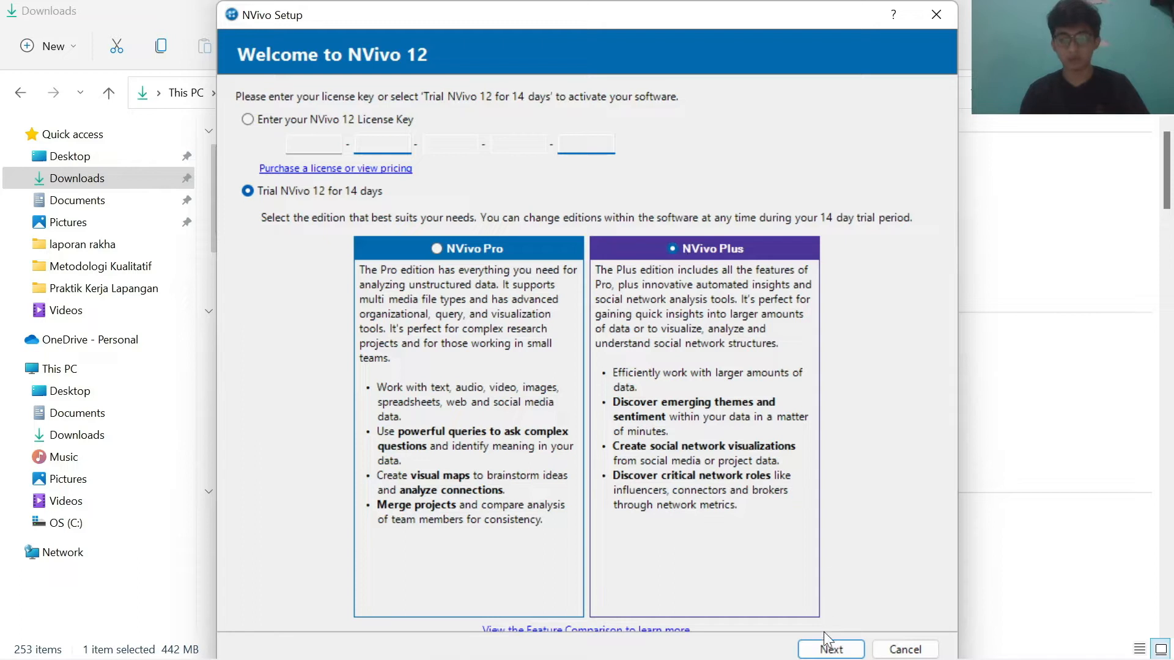
left_click(833, 651)
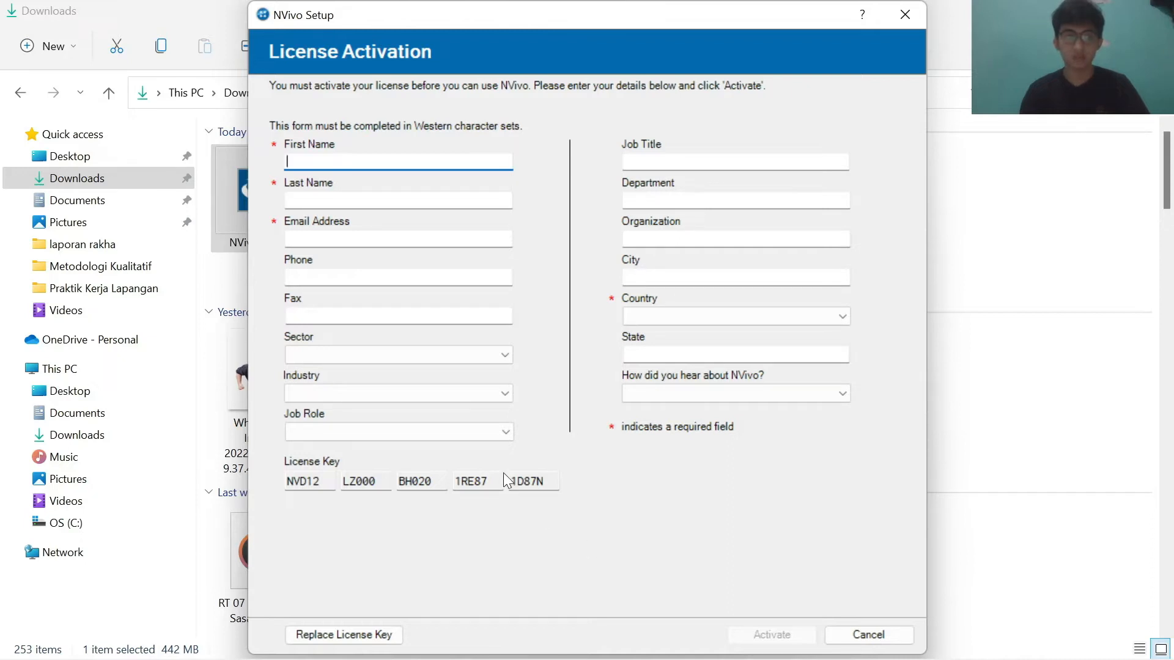
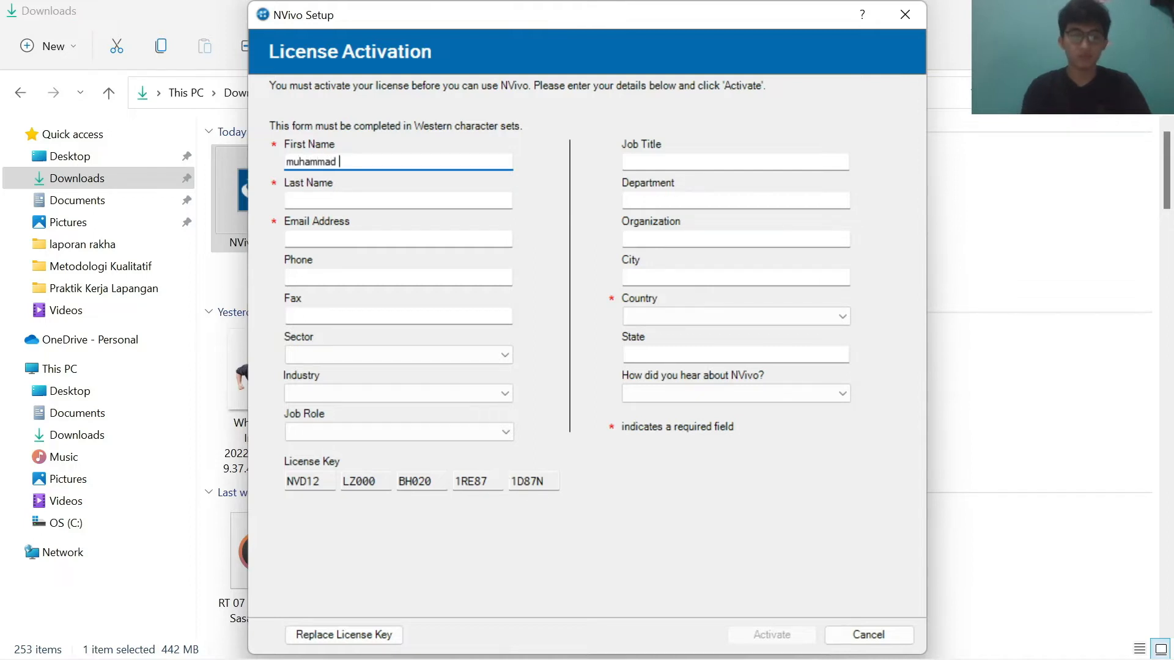
Step: Fill in the first name and last name on the License Activation form
left_click(379, 201)
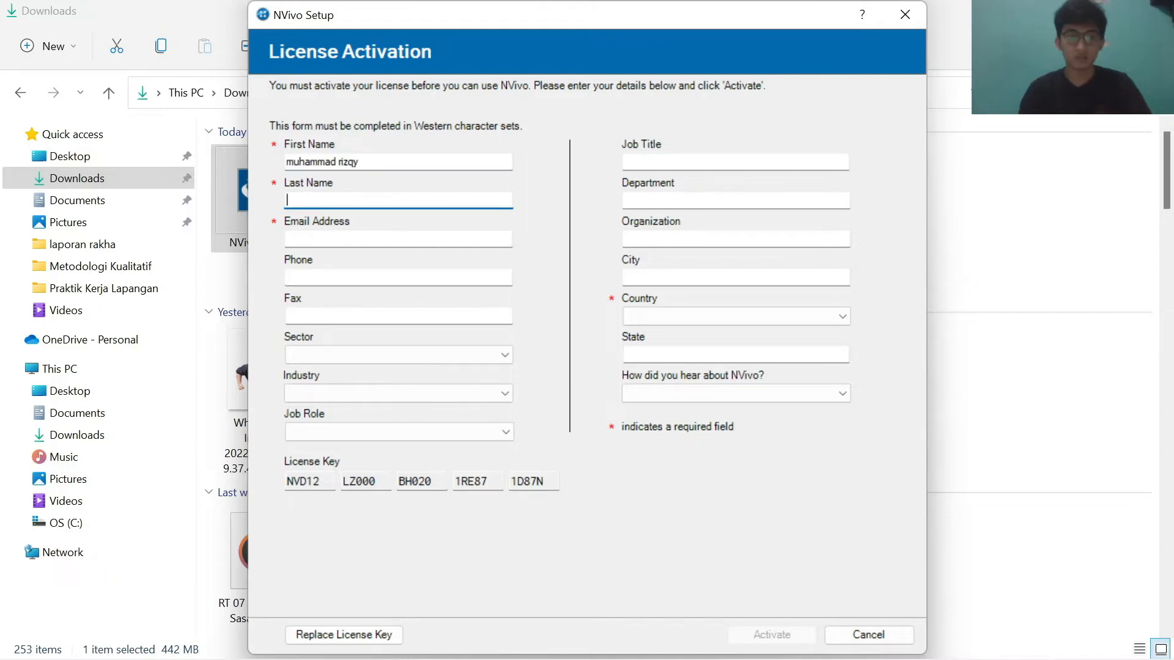
type("ali")
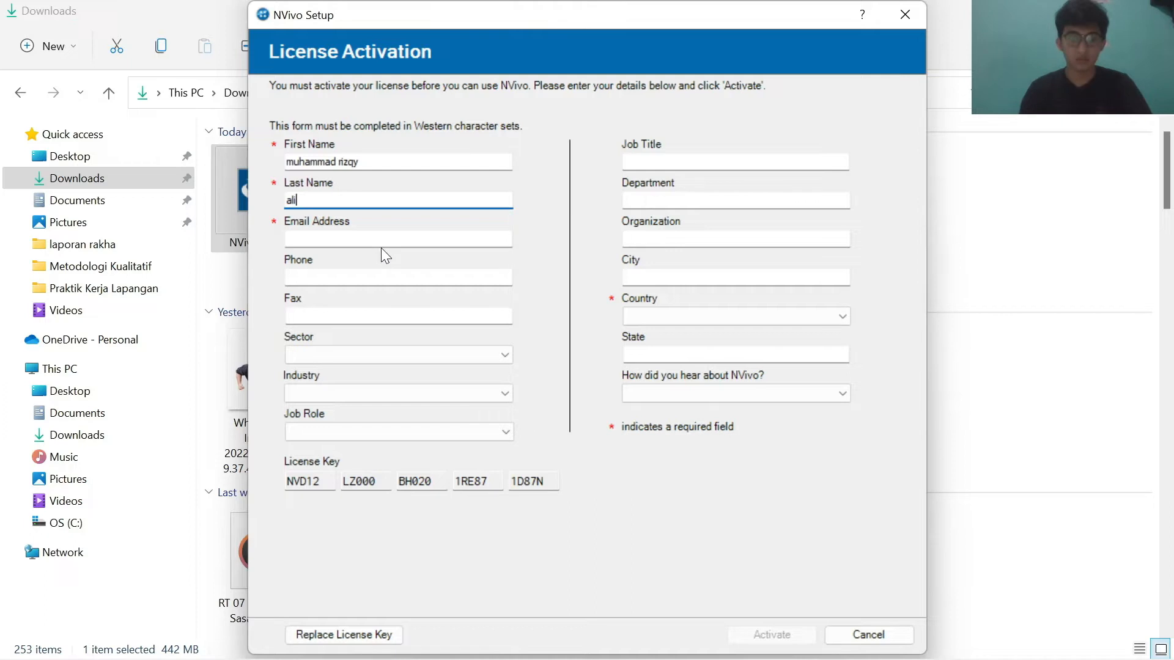
type("-")
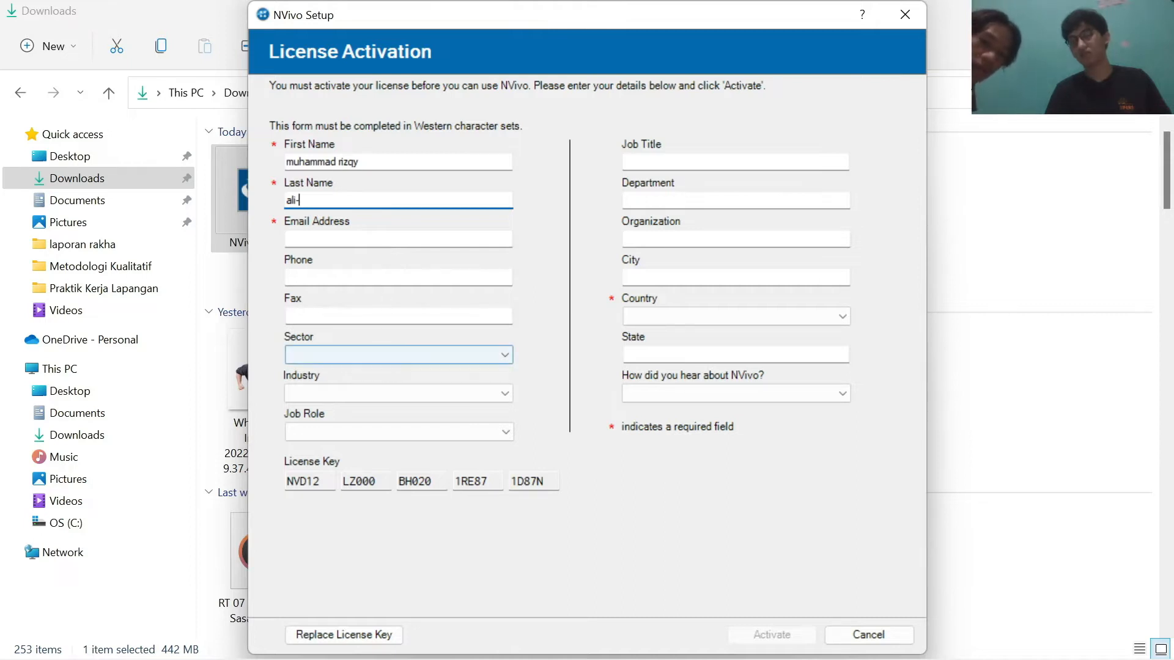
key("Tab")
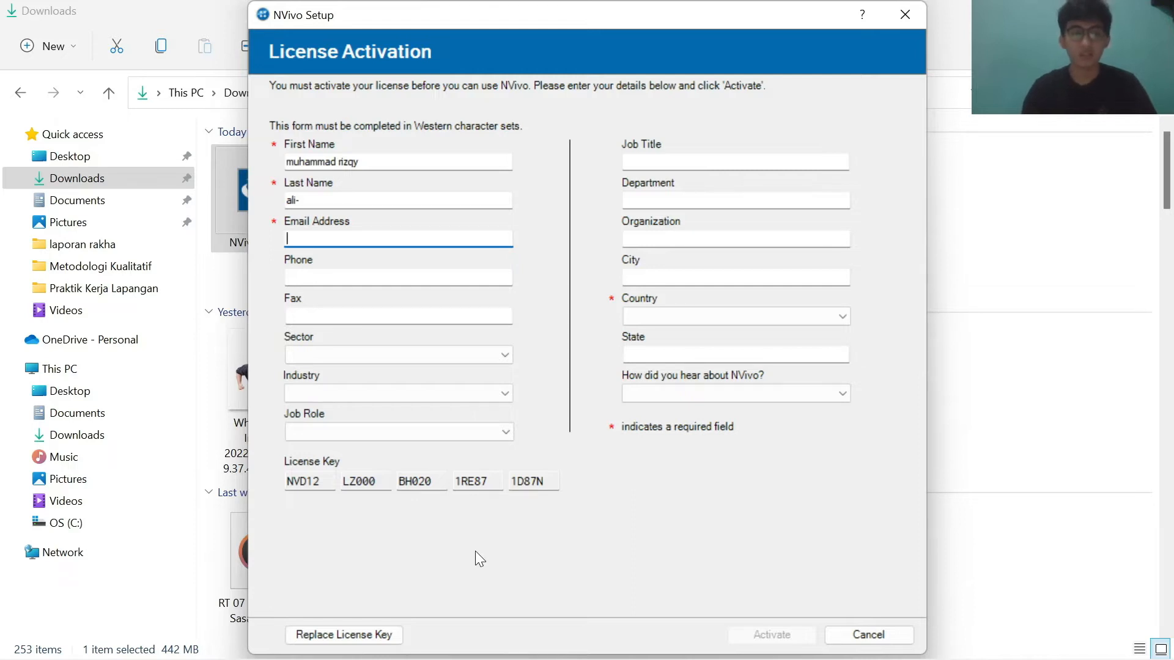
Step: Correct the last name entry and fill in the user's e-mail address on the License Activation form
left_click(299, 200)
left_click(327, 237)
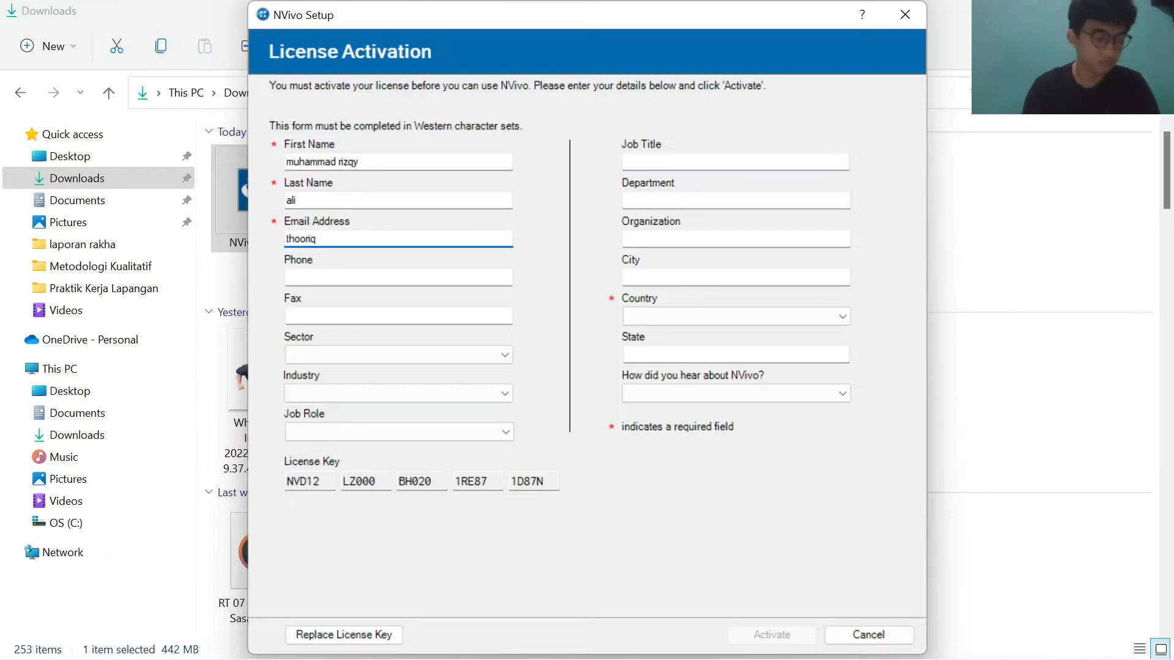
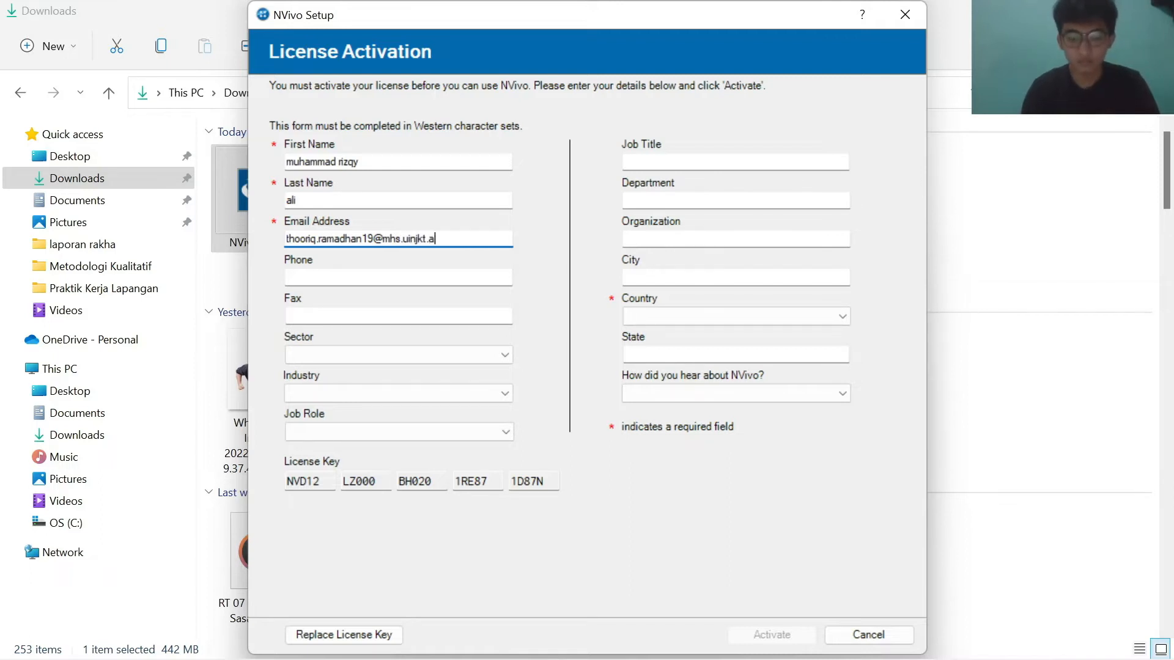
Step: Select Indonesia as the country and confirm the license activation
left_click(680, 318)
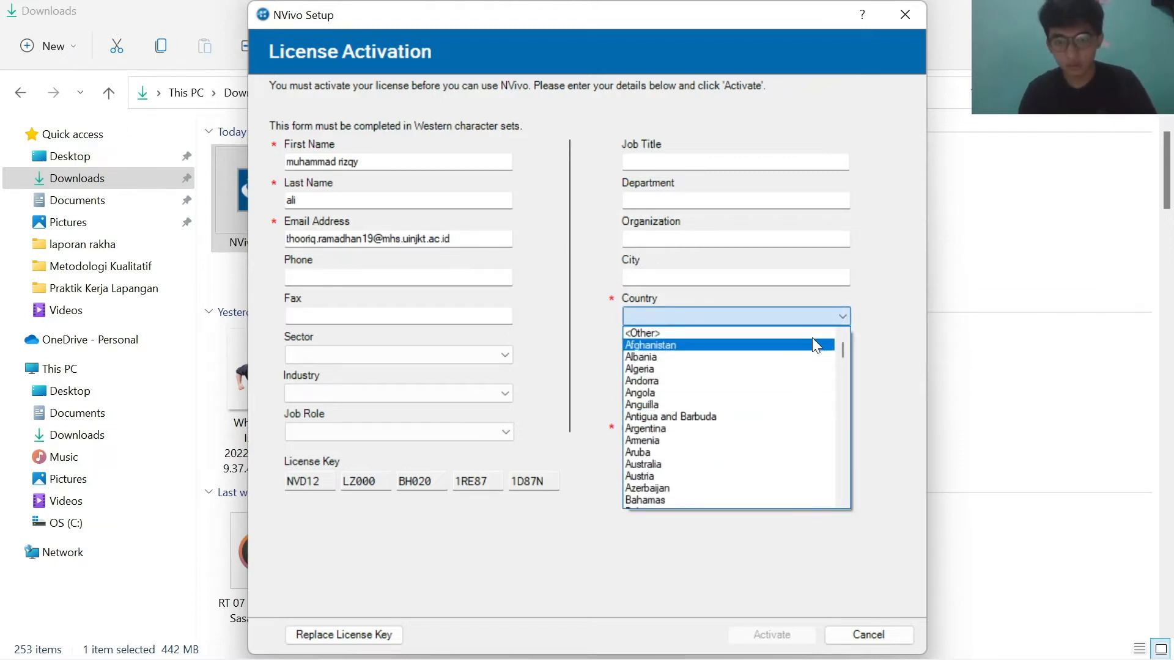
left_click(783, 316)
left_click(778, 317)
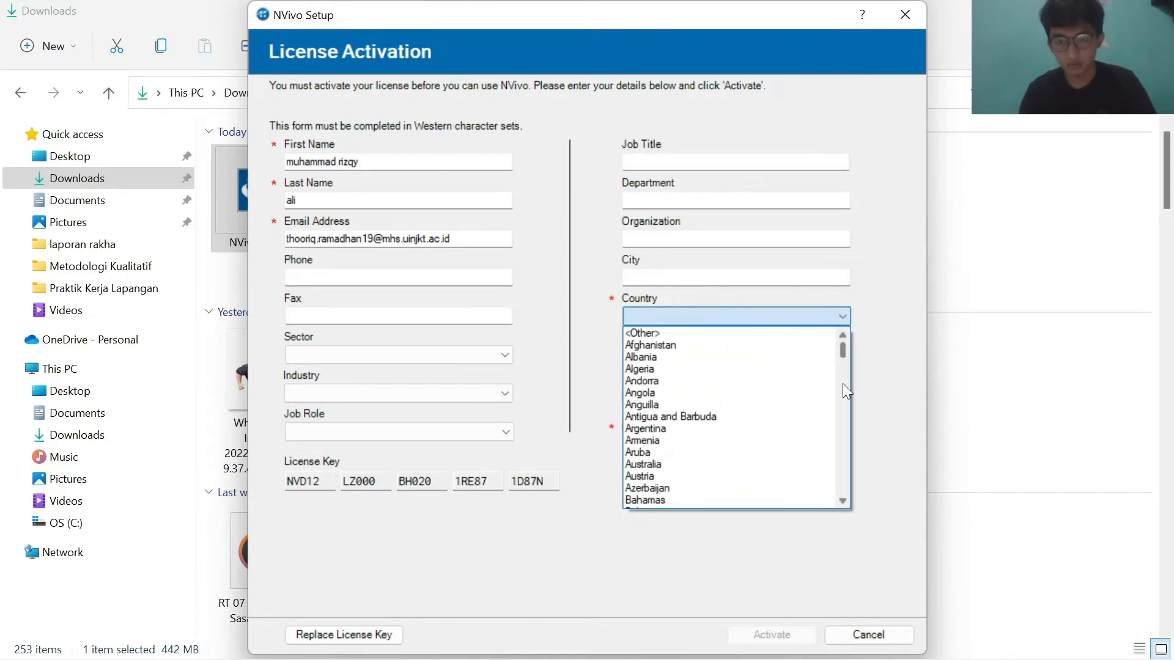
scroll(846, 500, "down", 5)
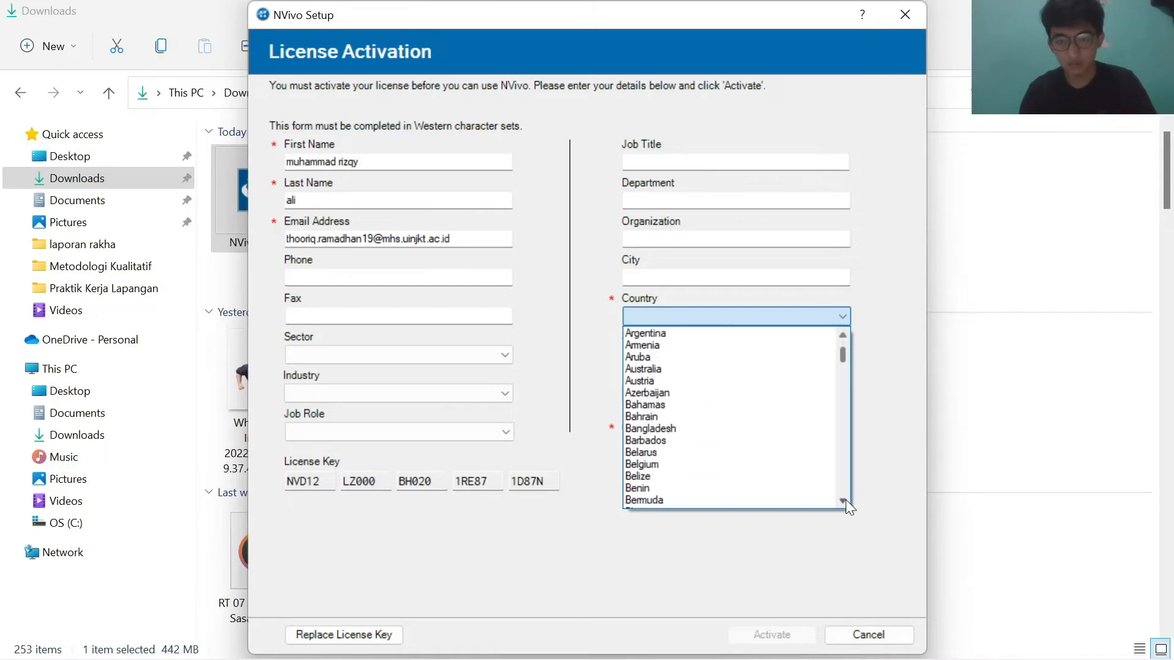
scroll(845, 500, "down", 11)
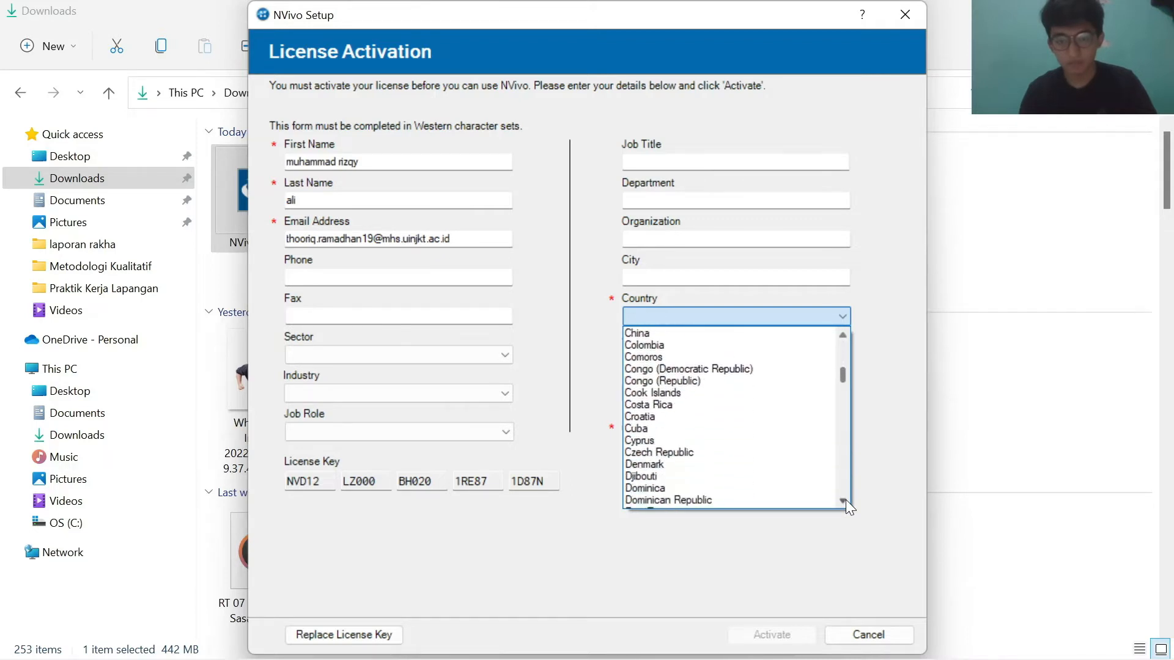
scroll(846, 501, "down", 11)
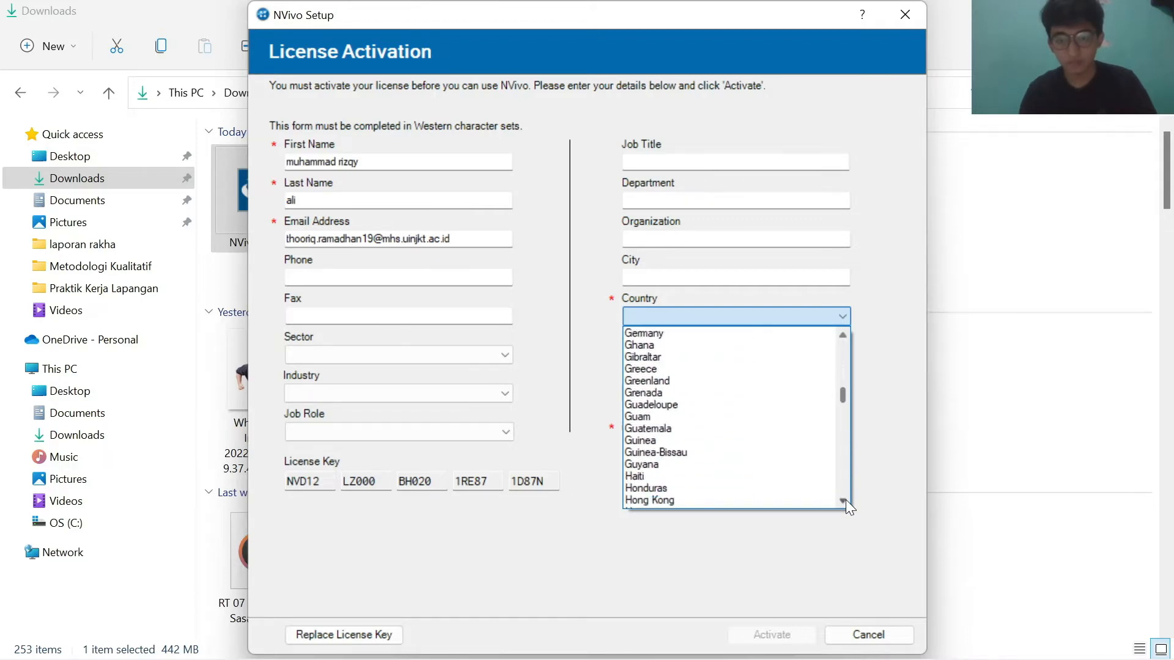
scroll(846, 501, "down", 3)
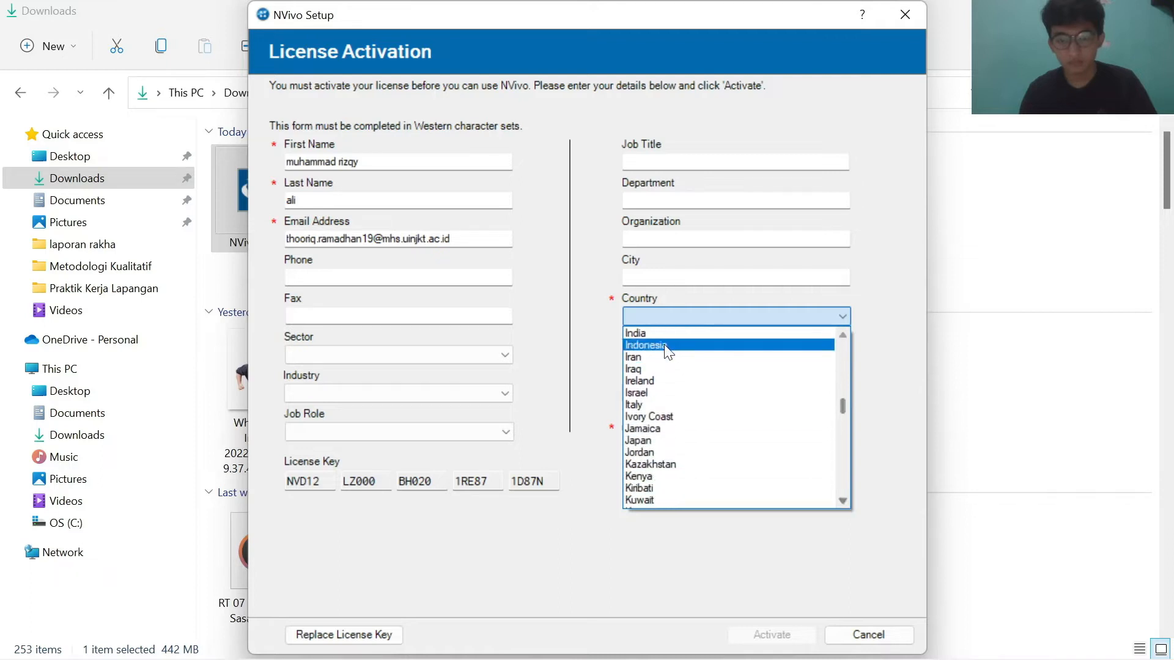
left_click(665, 357)
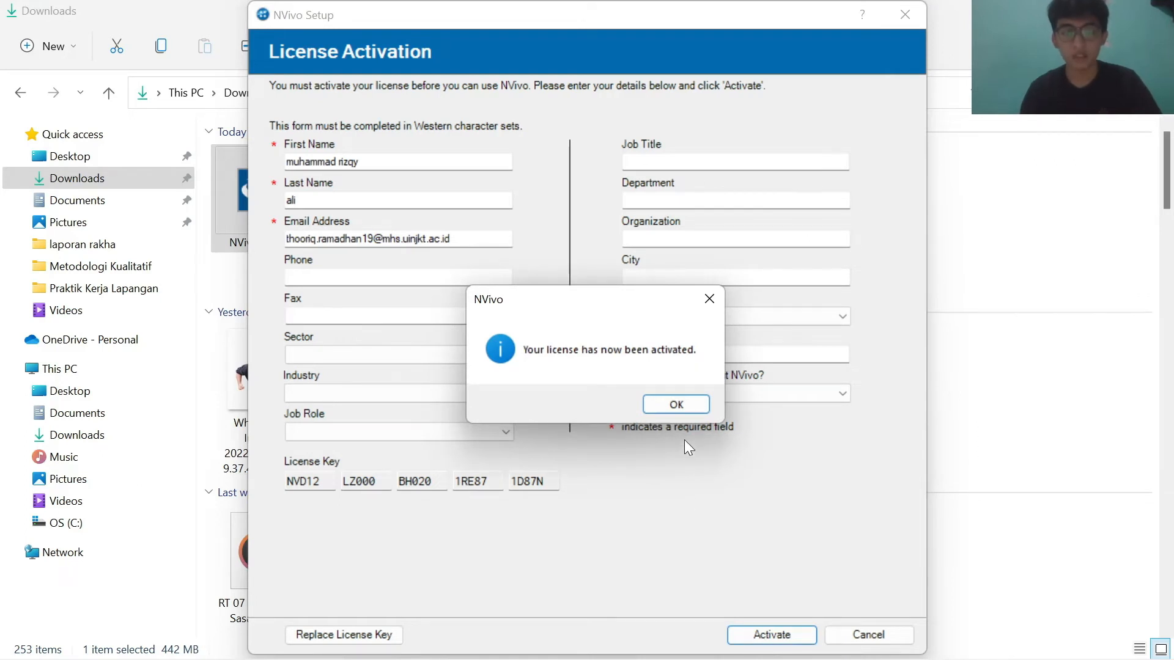
left_click(677, 408)
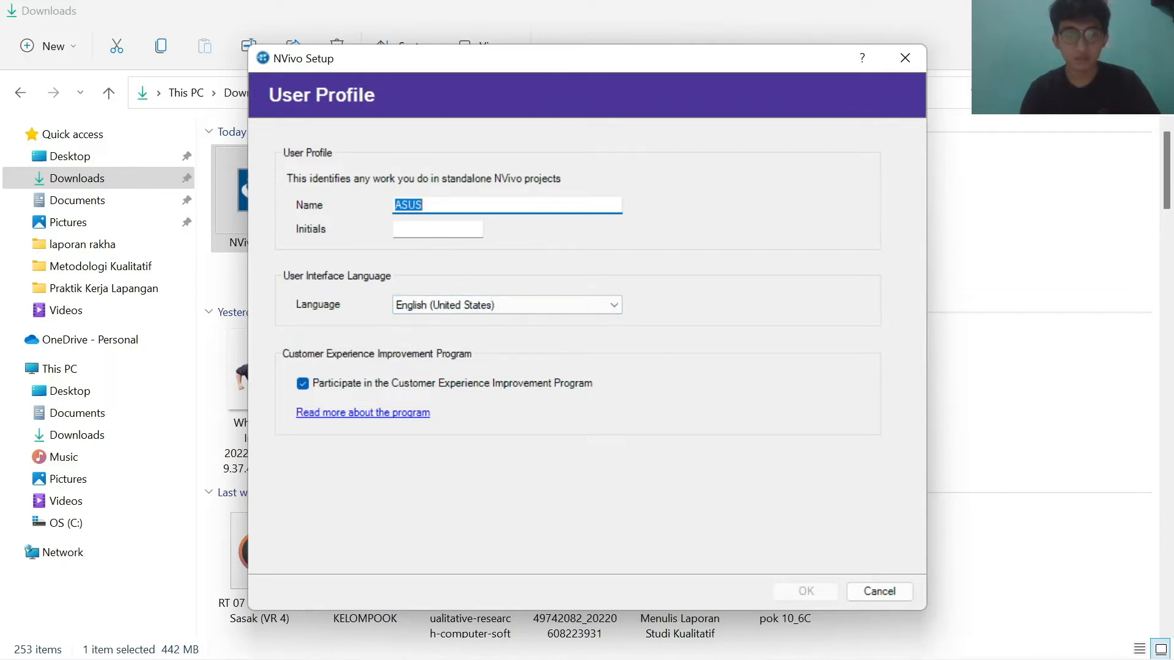
Step: Set the user profile initials to AS and confirm the user profile
left_click(438, 229)
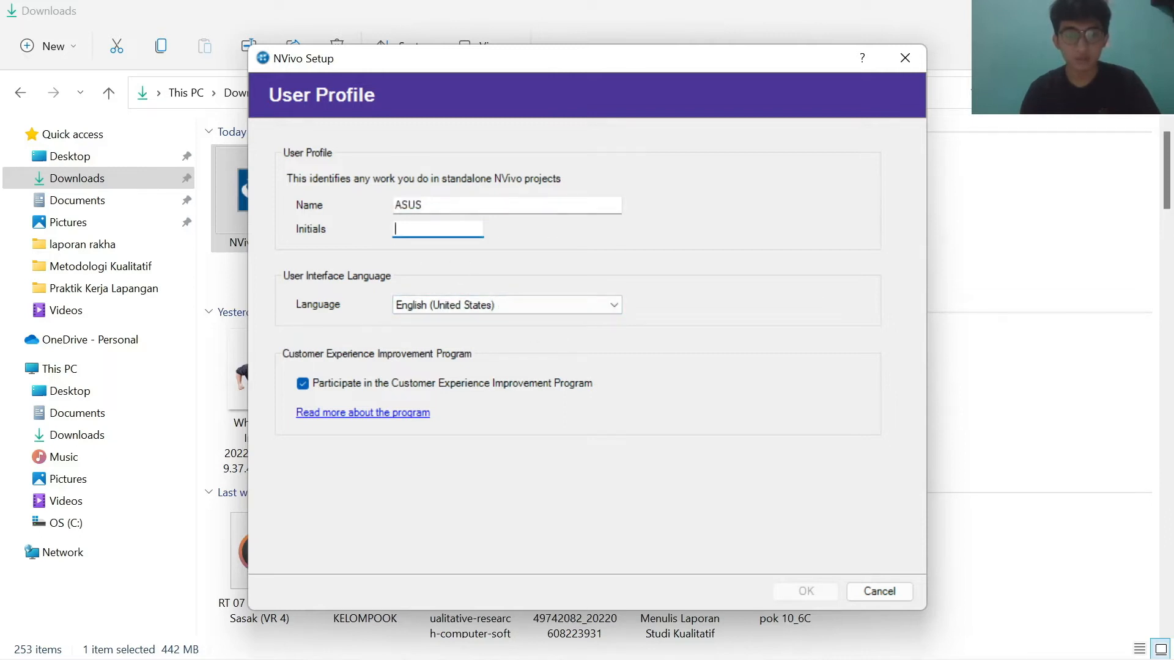
type("AS")
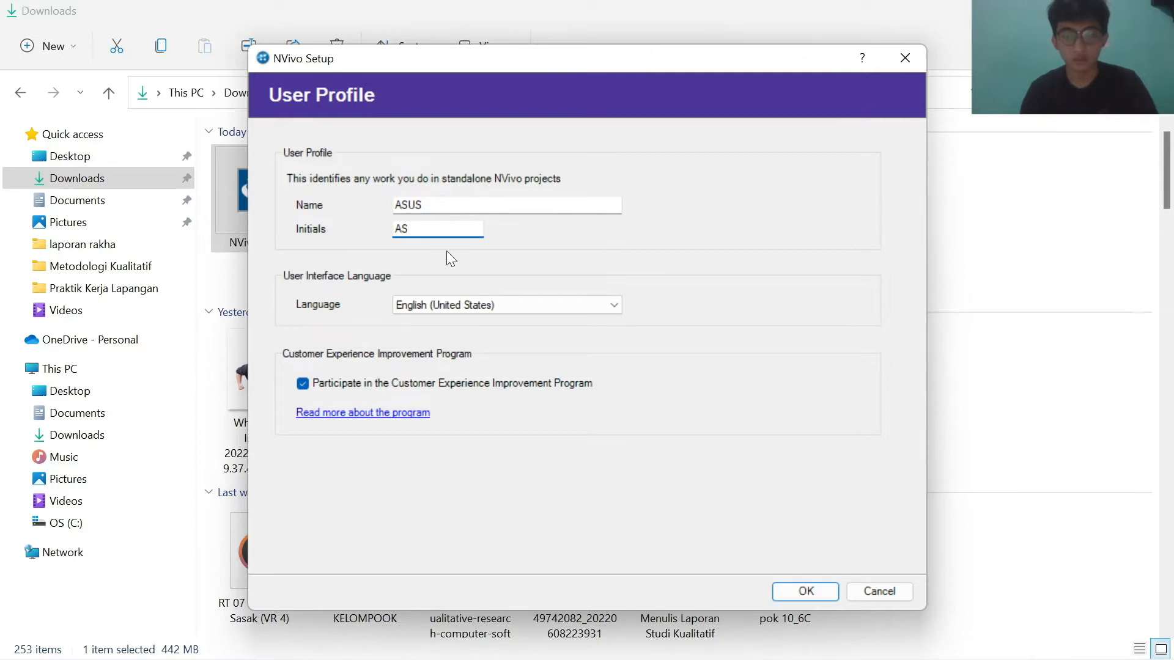
left_click(821, 592)
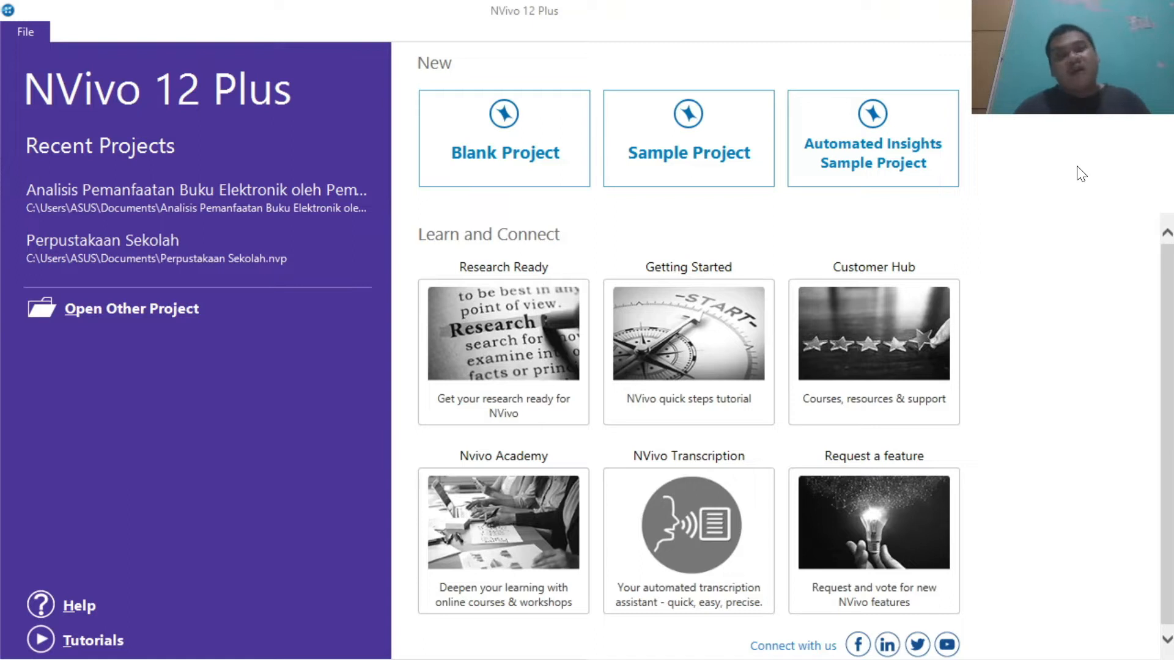
Step: Create a blank project titled "Analisis Pemanfaatan Buku Elektronik oleh Pemustaka di Perpustakaan SMAN 1 Semarang", replacing the existing file
left_click(531, 153)
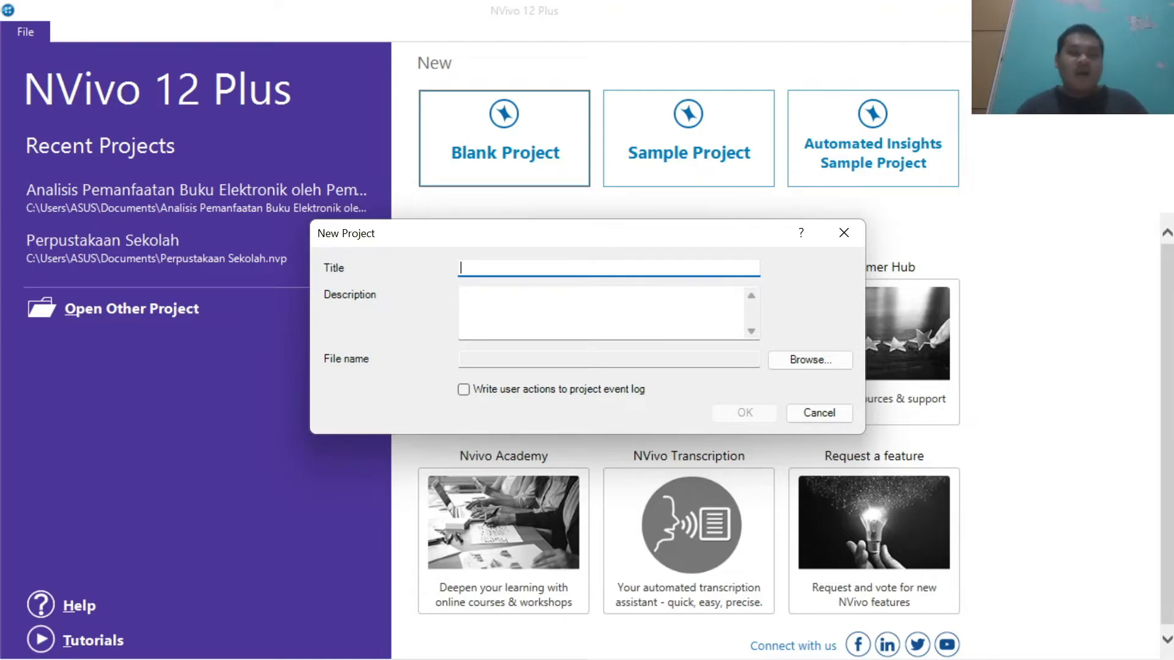
type("Analais")
key("BackSpace")
key("BackSpace")
key("BackSpace")
type("isis Pemanfaatan Buku Elektro")
key("BackSpace")
key("BackSpace")
type("ronik ")
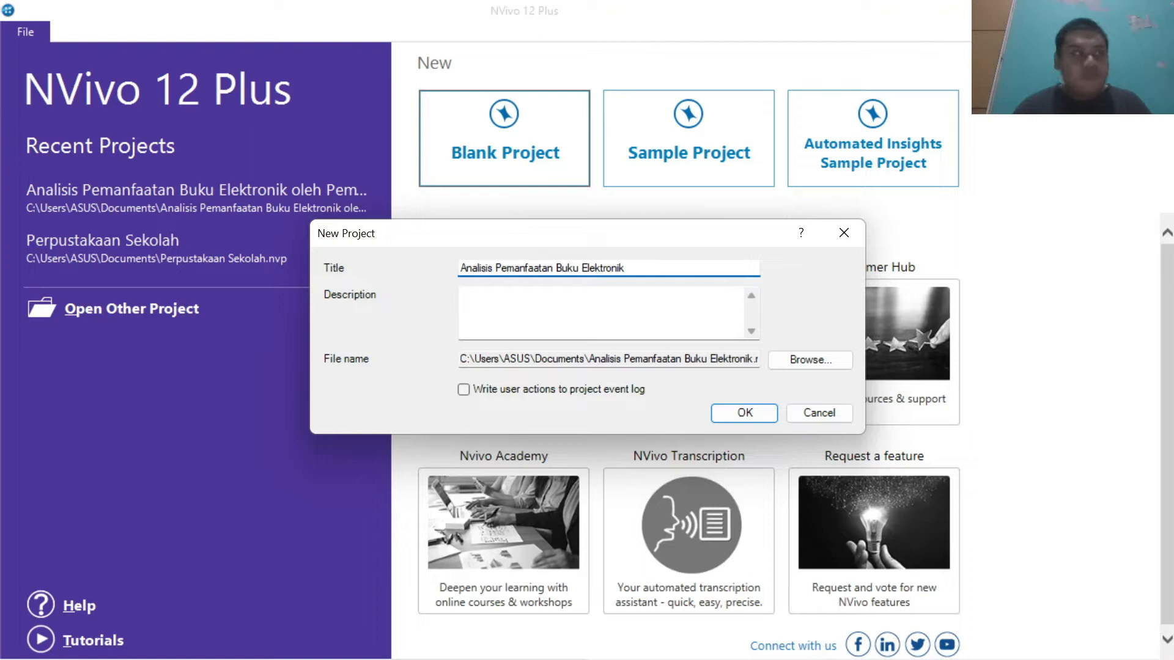
type("oleh ")
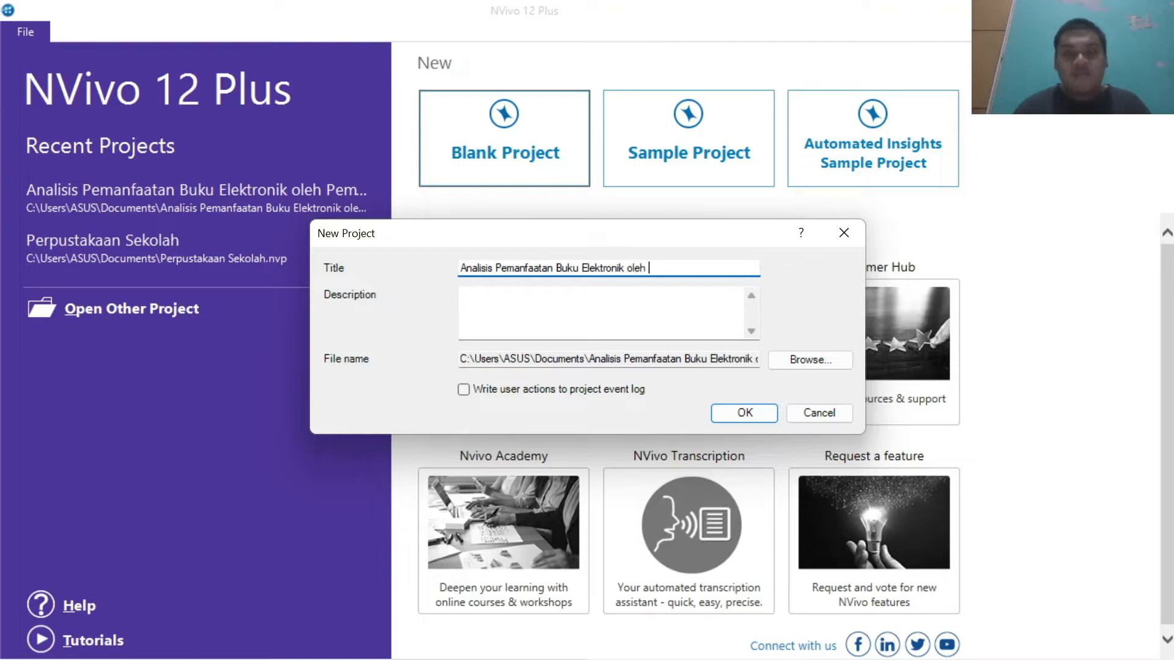
type("Pemusta")
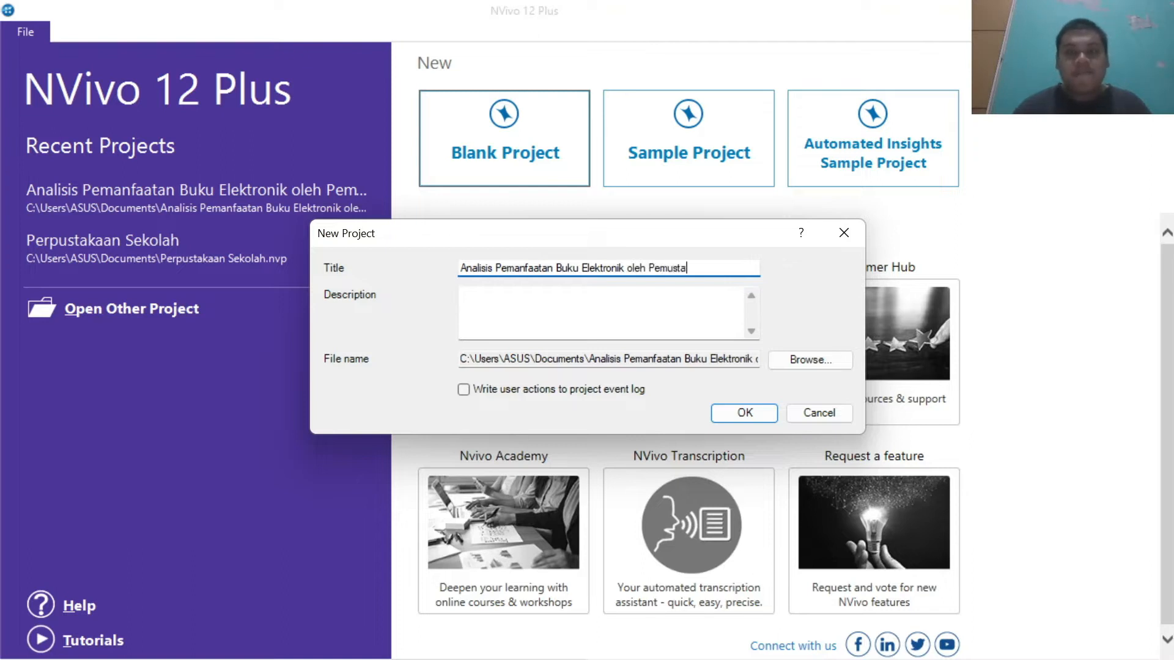
type("ka di Perpu")
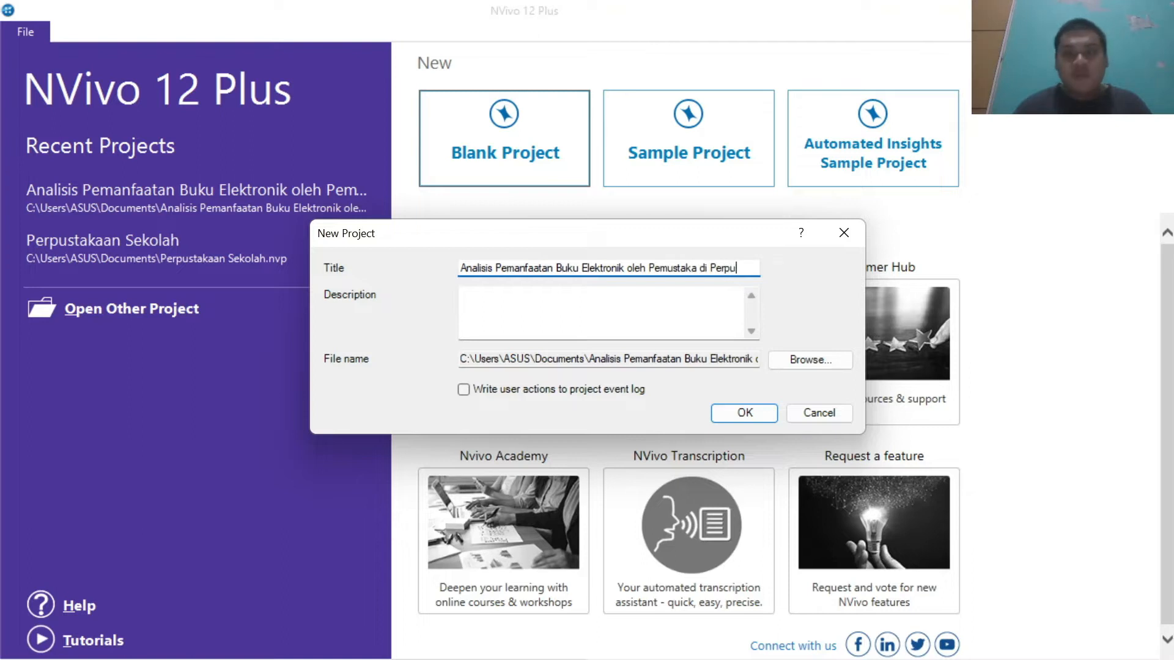
type("stakaan SMAN")
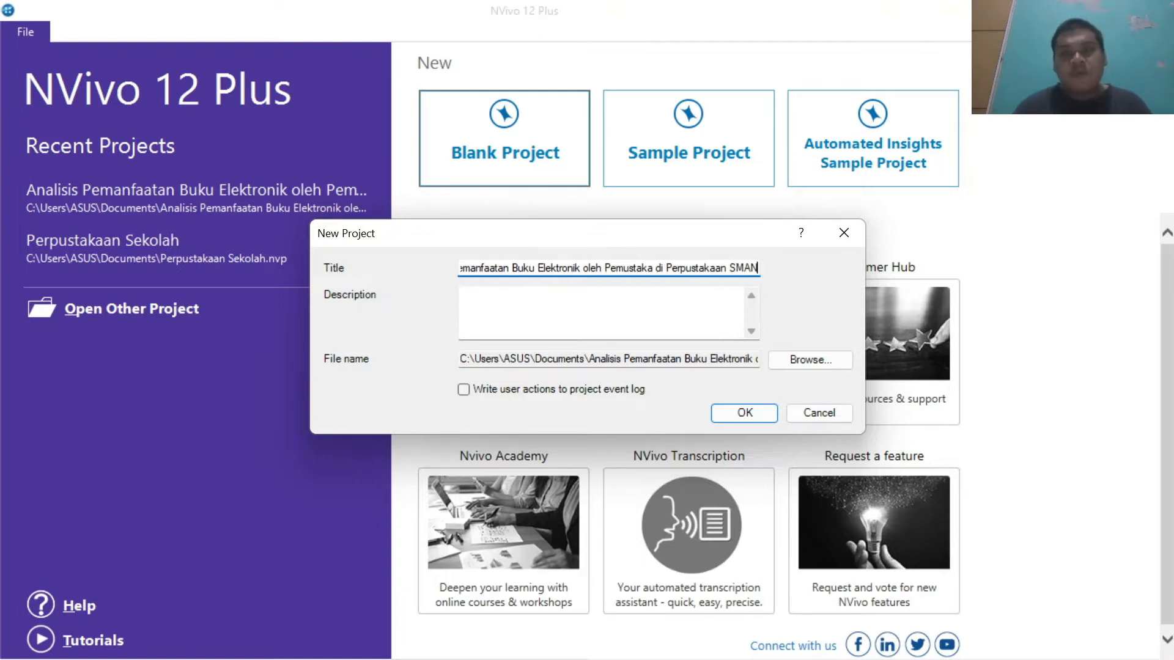
type(" 1 S")
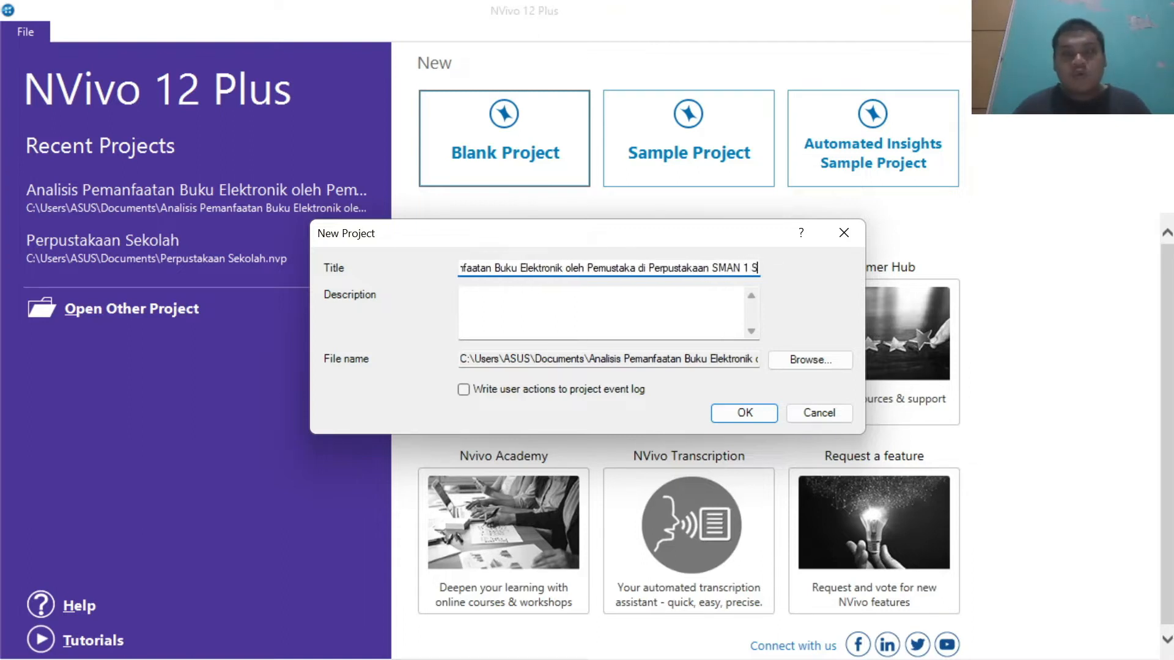
type("emarang")
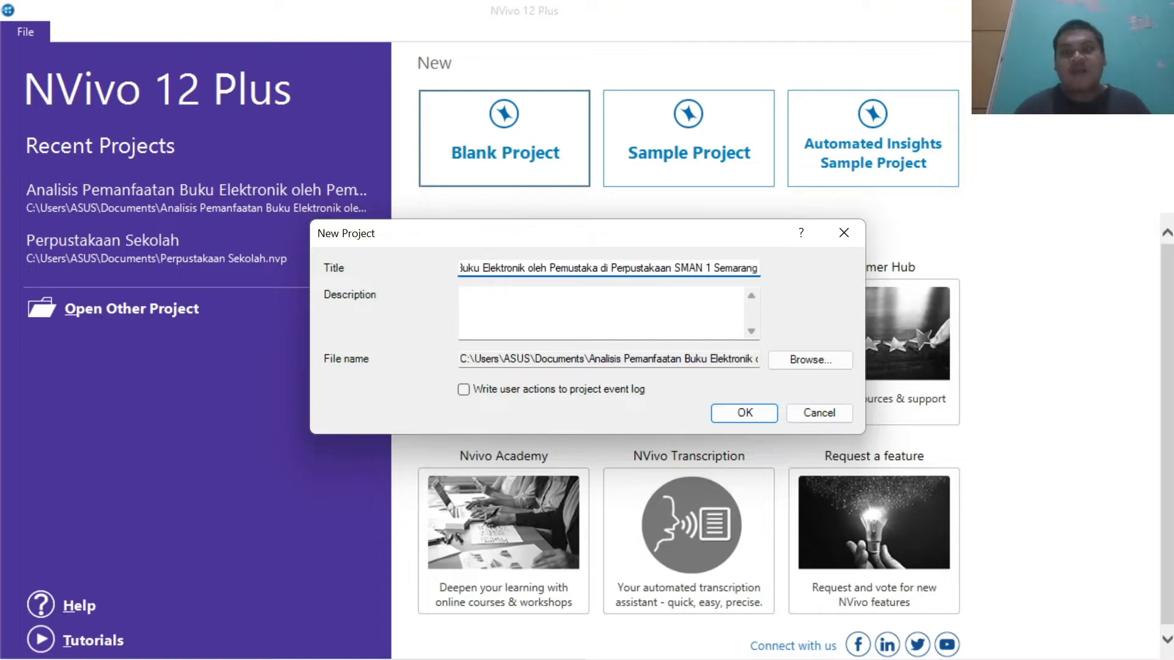
left_click(757, 414)
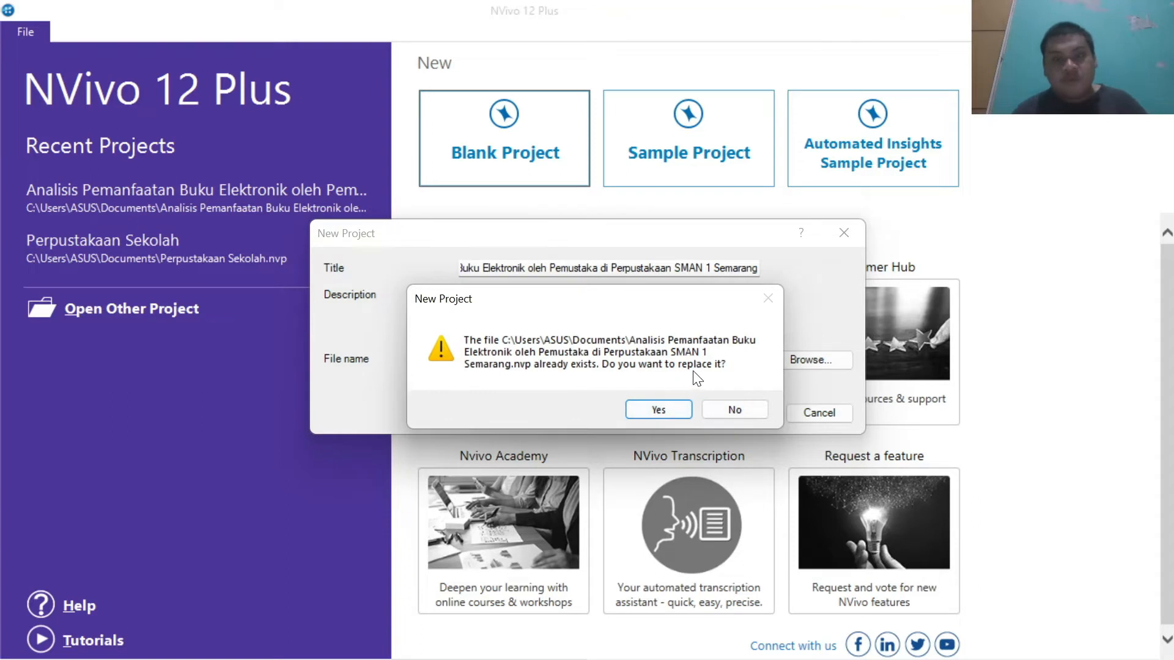
left_click(683, 406)
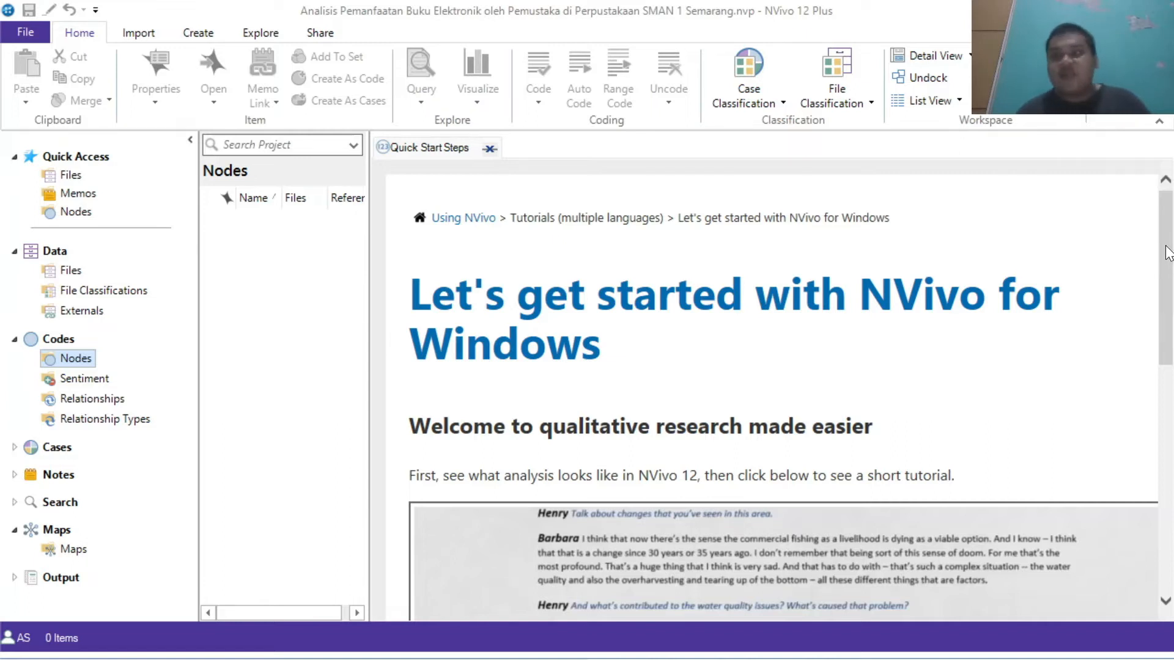
Step: Import the PDF file 3123-5823-1-SM from the Documents folder into the project
left_click_drag(1167, 254, 1168, 227)
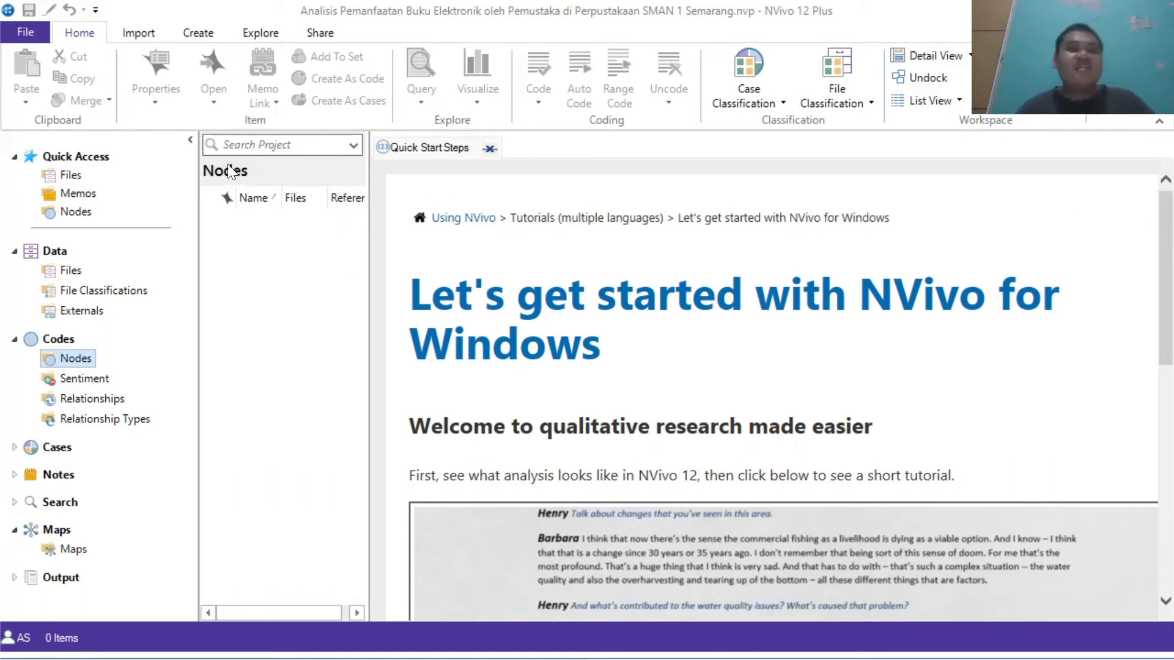
left_click(139, 34)
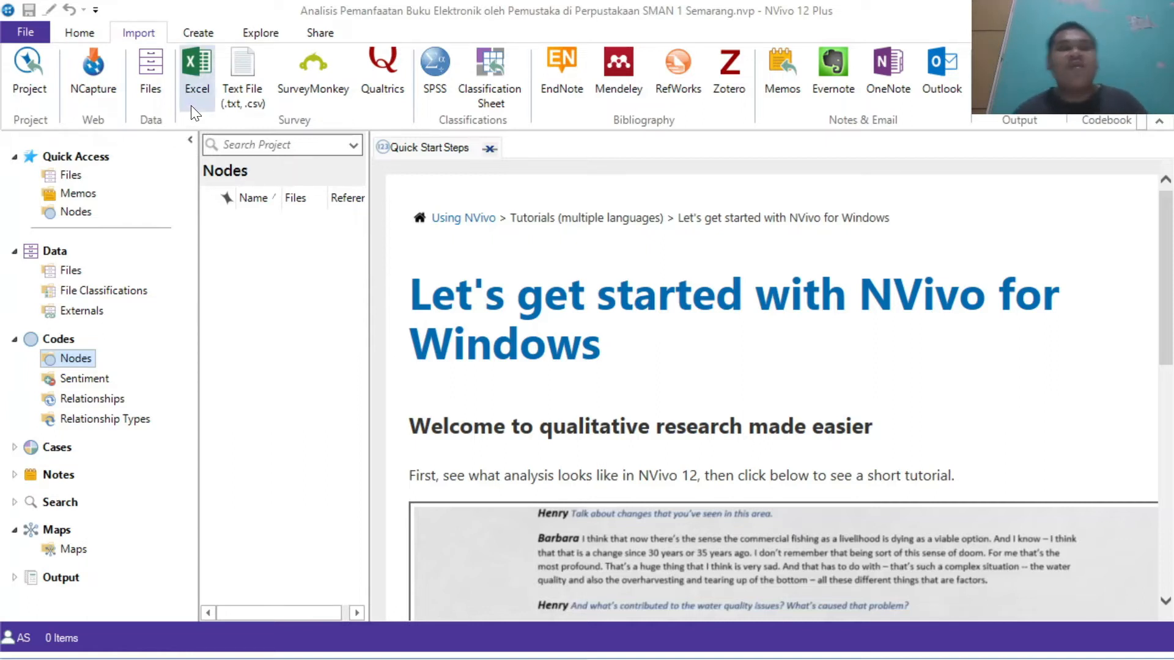
left_click(197, 79)
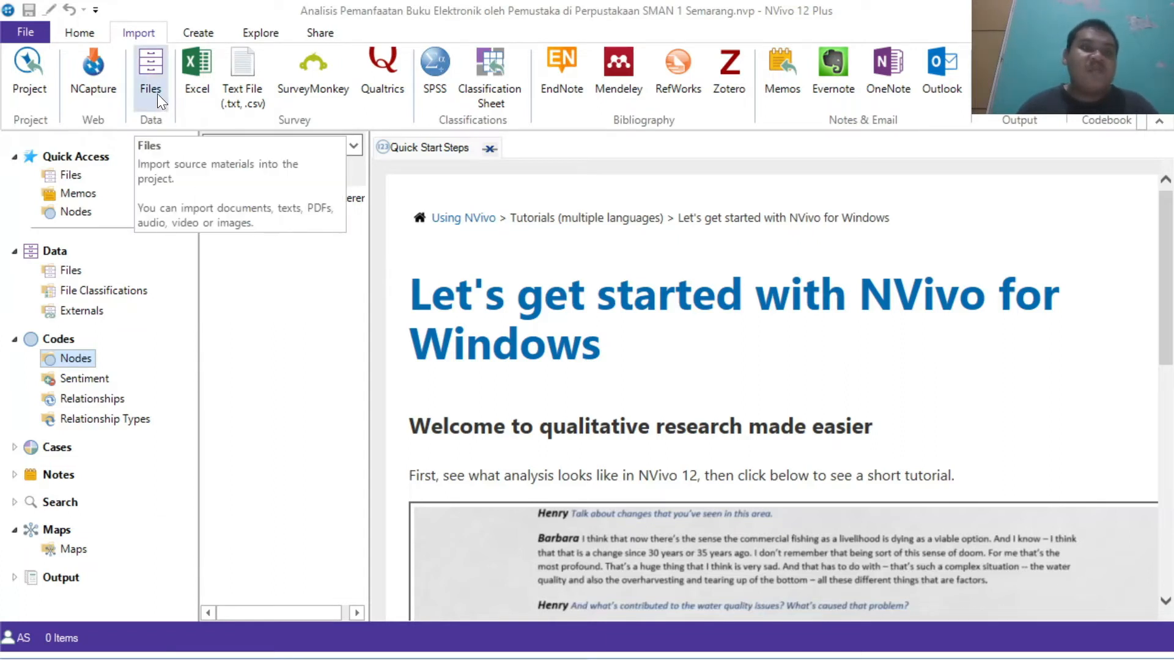
left_click(151, 79)
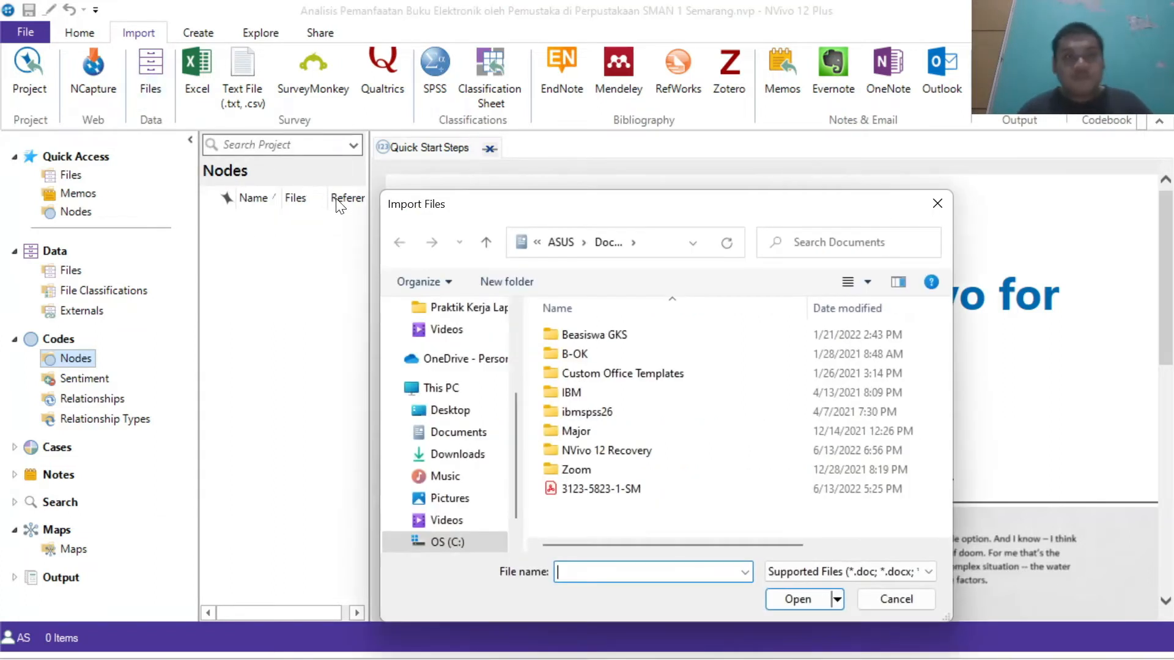
left_click(575, 489)
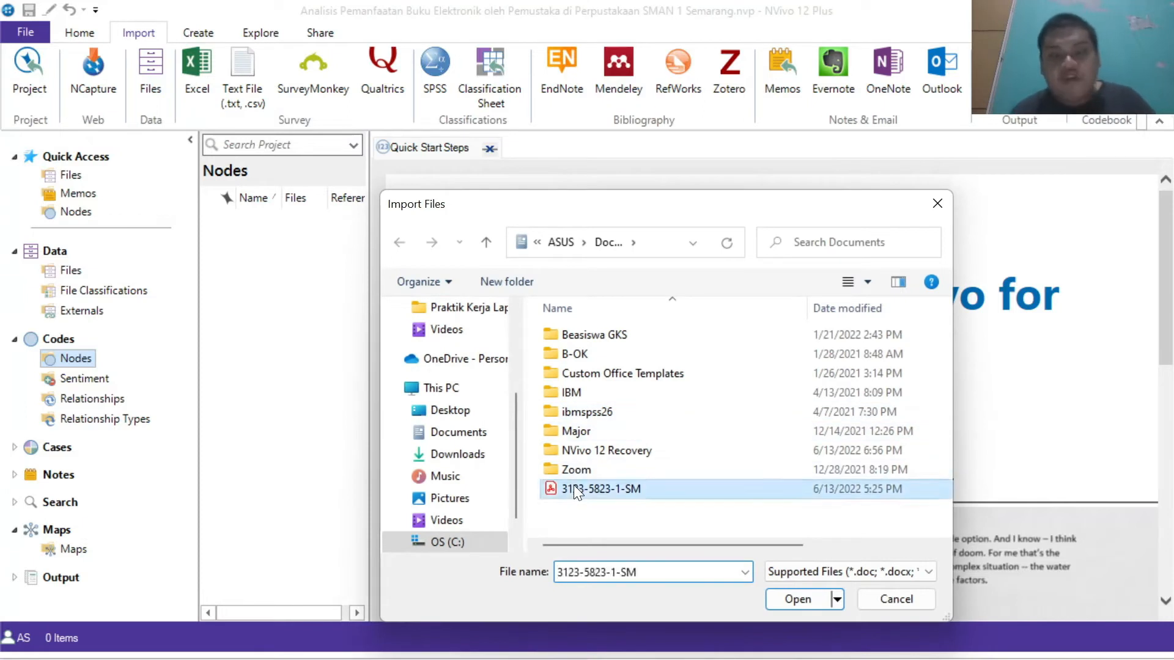
left_click(798, 598)
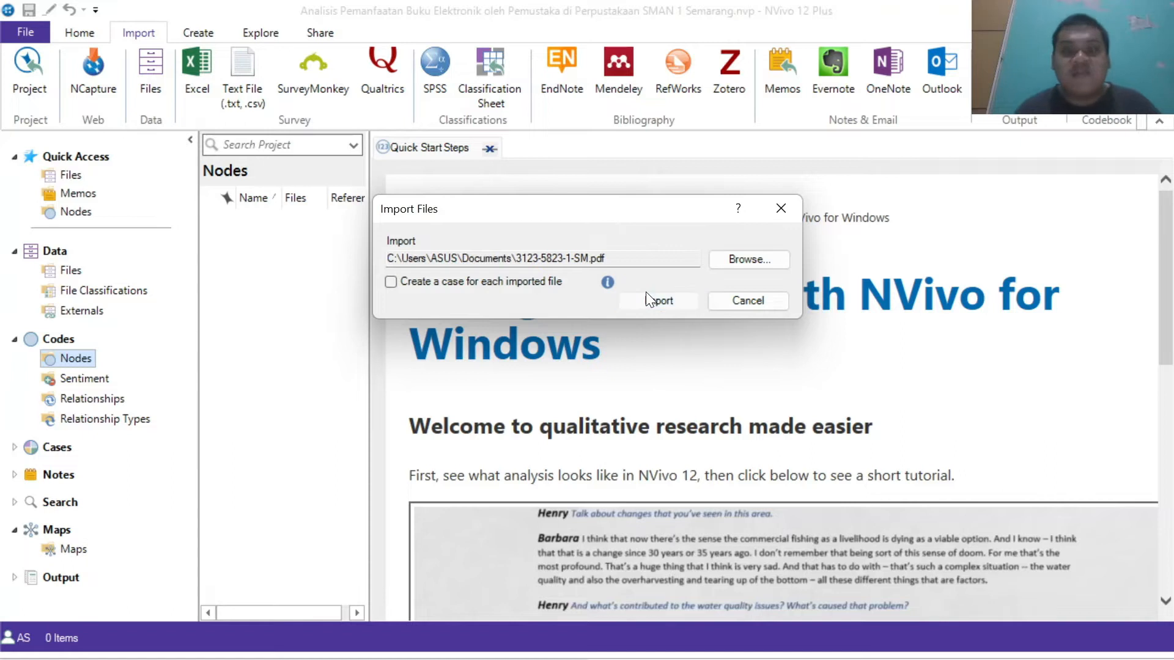
left_click(646, 292)
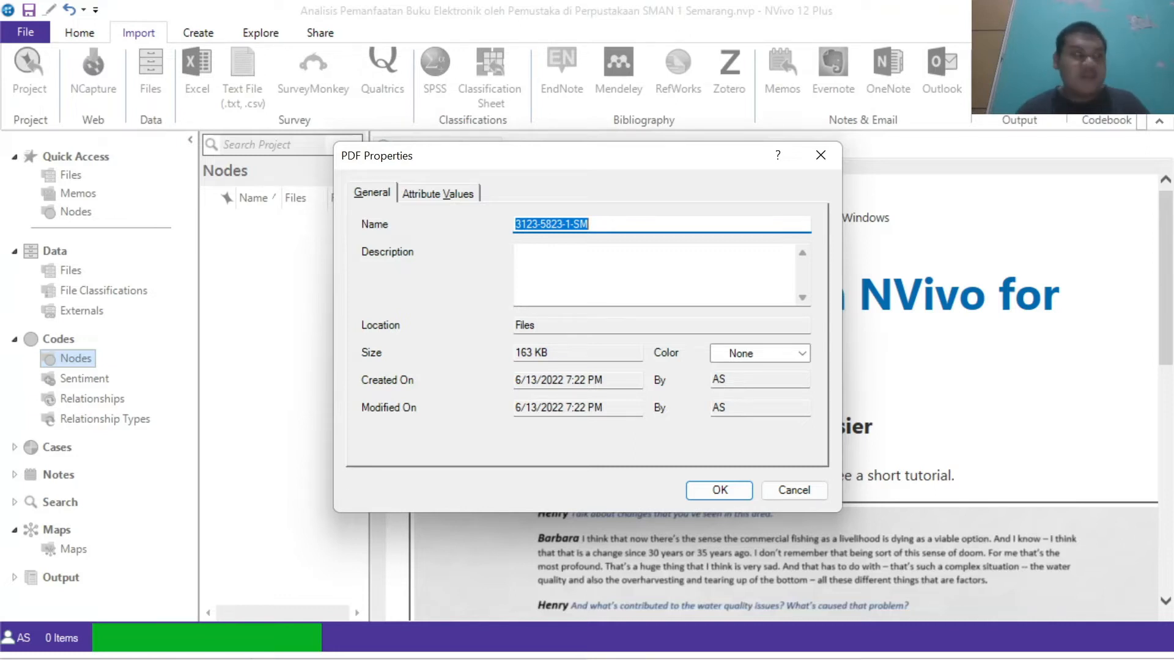
Step: Rename the imported PDF as "Analisis Pemanfaatan Buku Elektronik oleh Pemustaka di Perpustakaan SMAN 1 Semarang" in its properties
type("Analisis ")
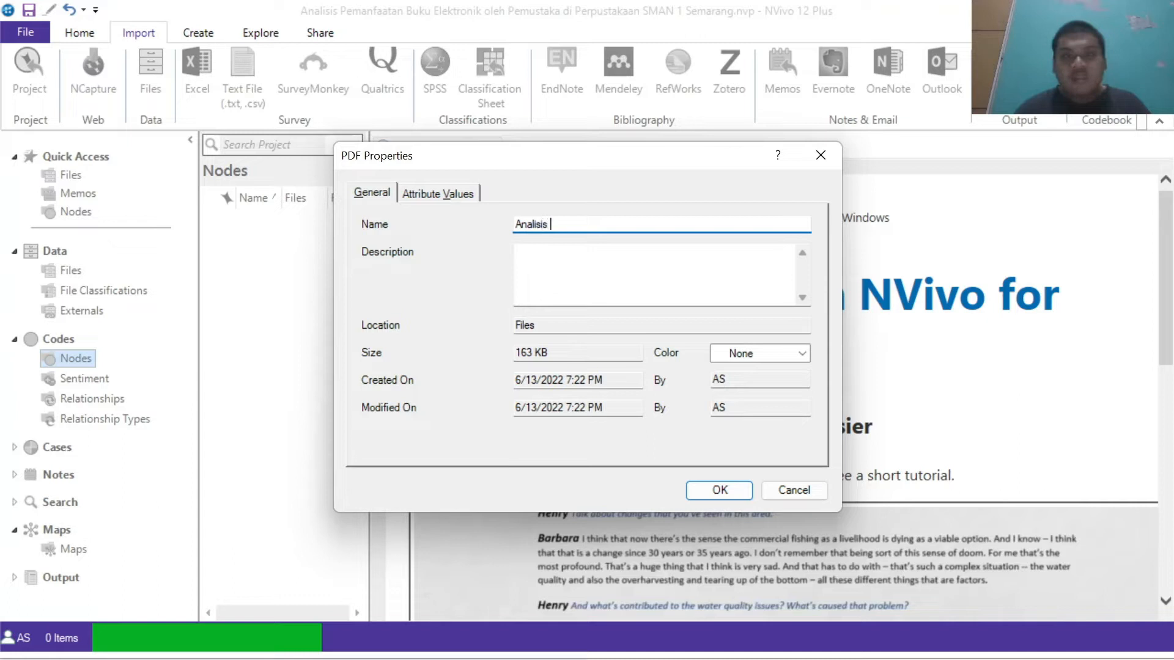
type("Pemanfaa")
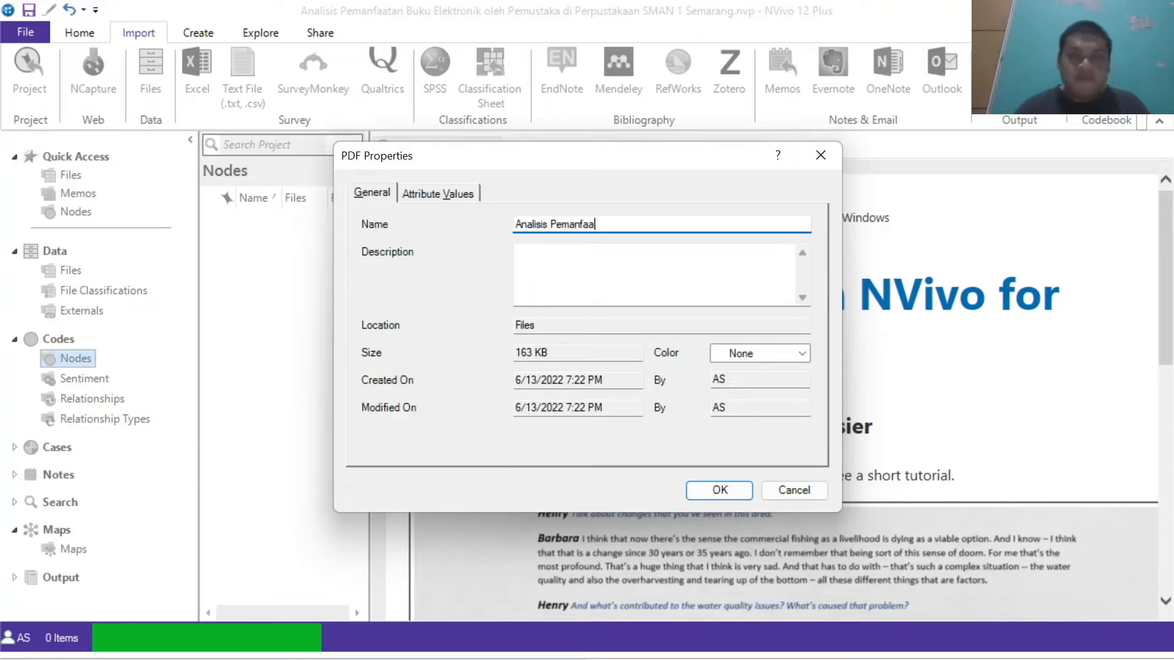
type("tan Buku Elektronik ol")
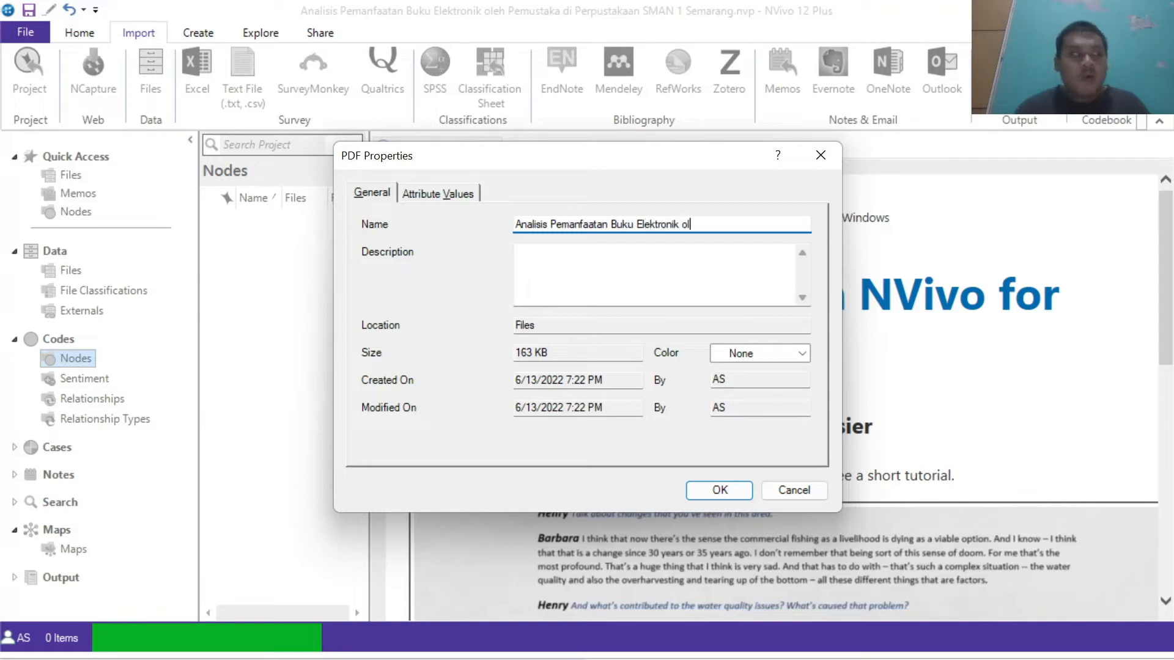
type("eh Pemustaka d")
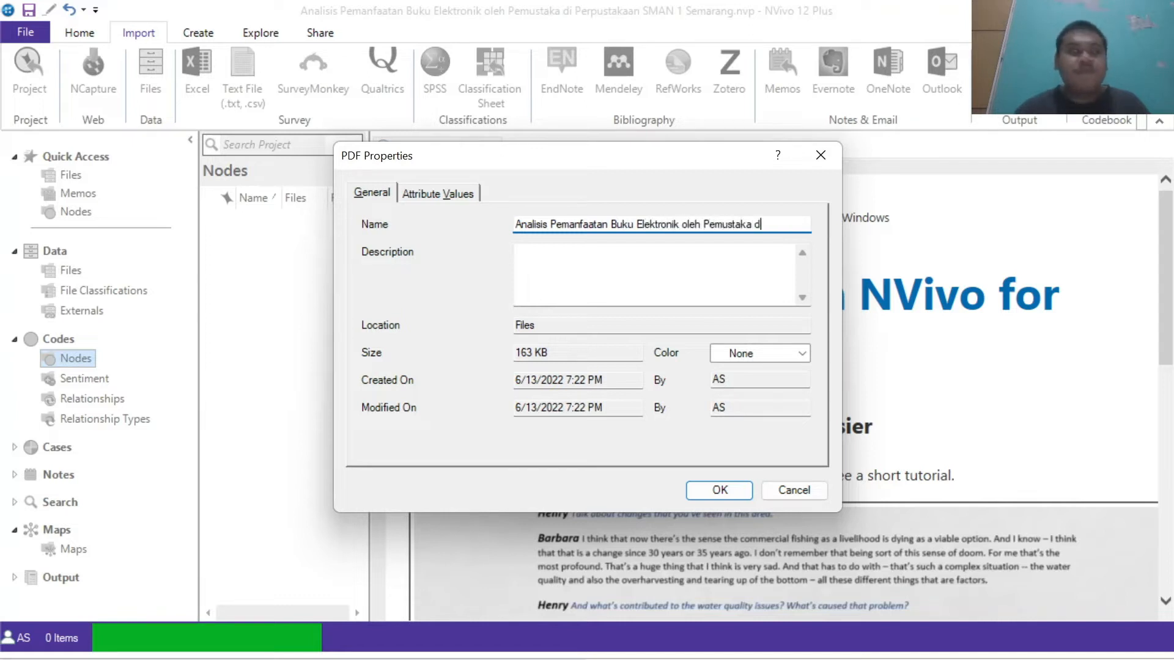
type("i Perpu")
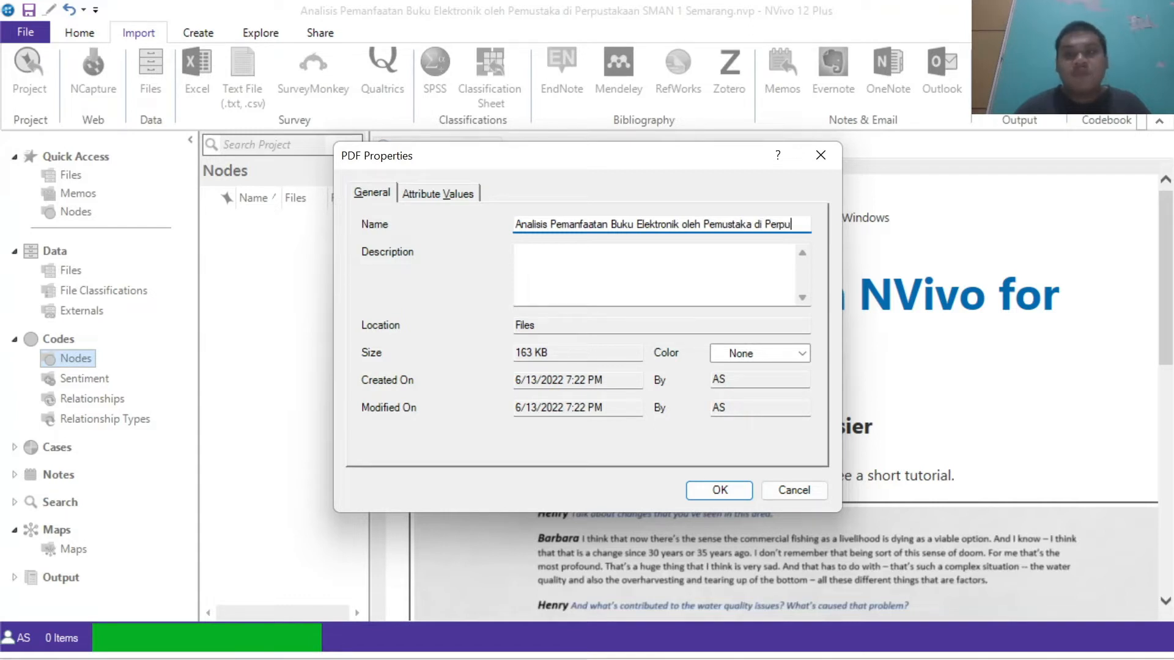
type("stakaan S")
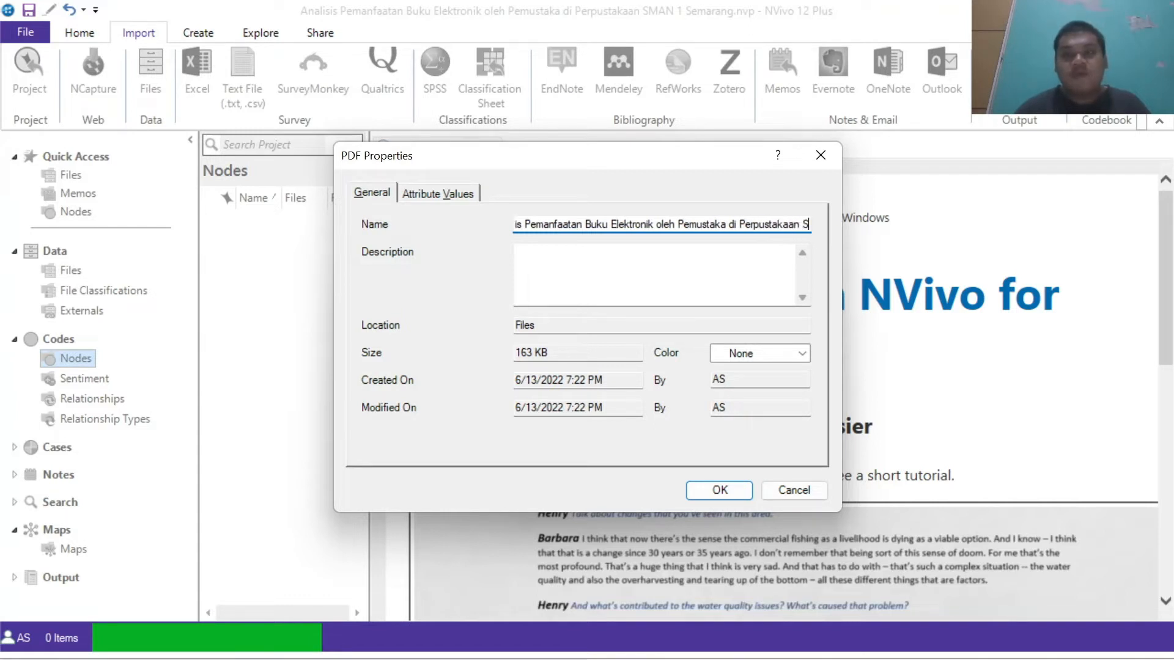
type("MAN 1 Semarang")
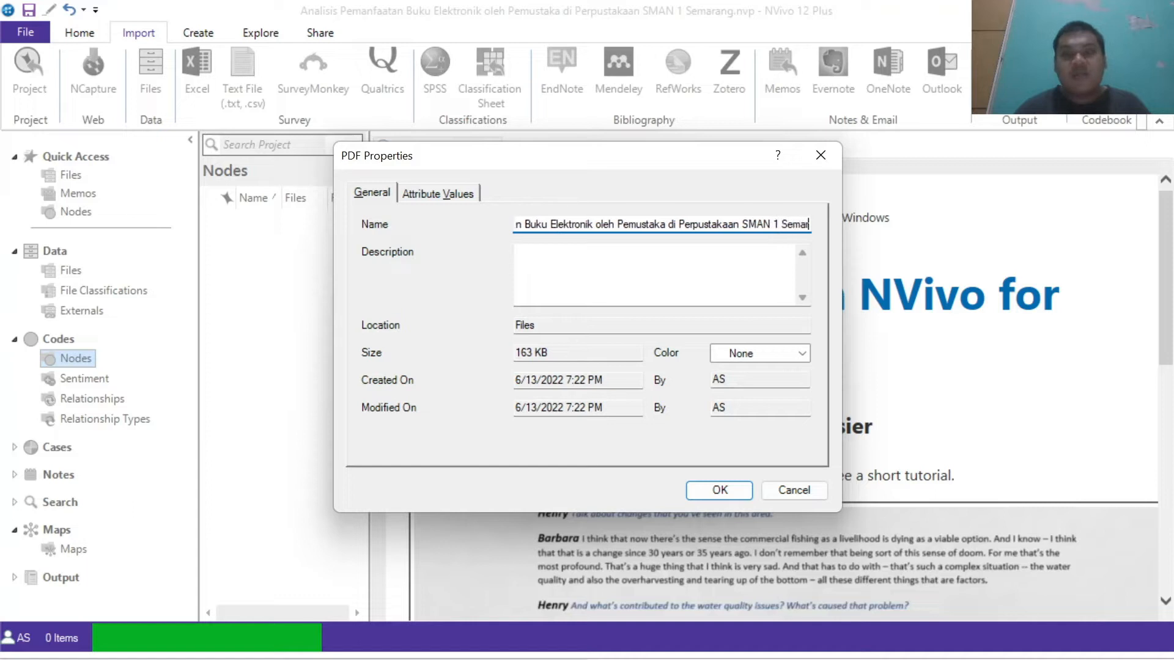
left_click(722, 492)
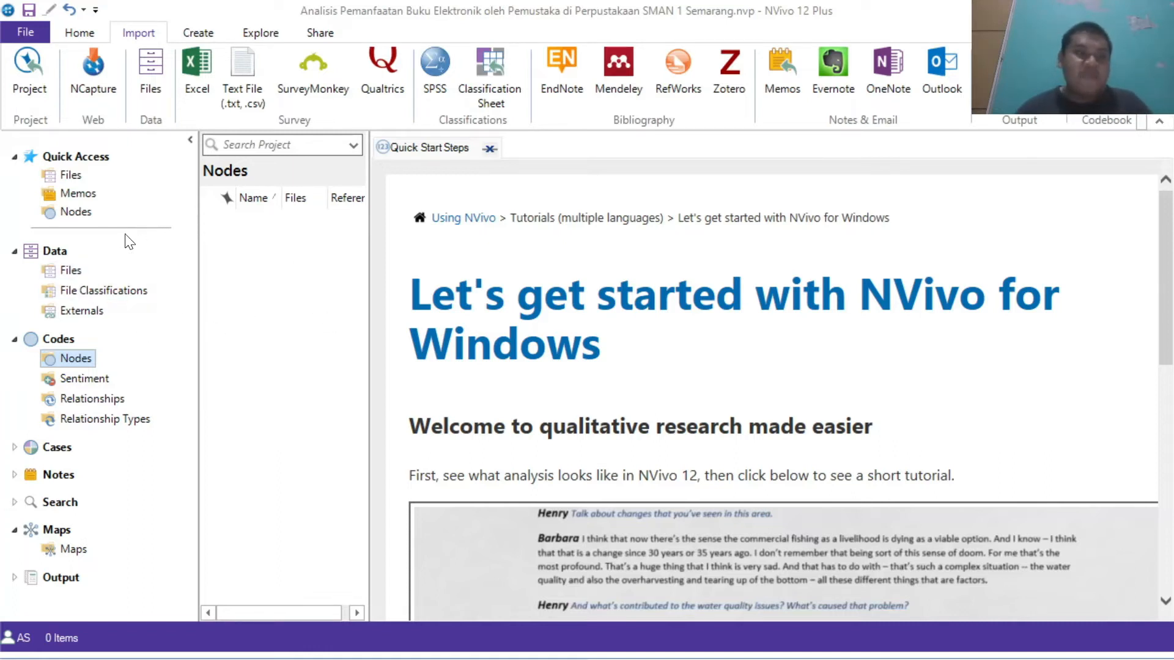
Step: Open the renamed PDF from the project's Files list
left_click(80, 276)
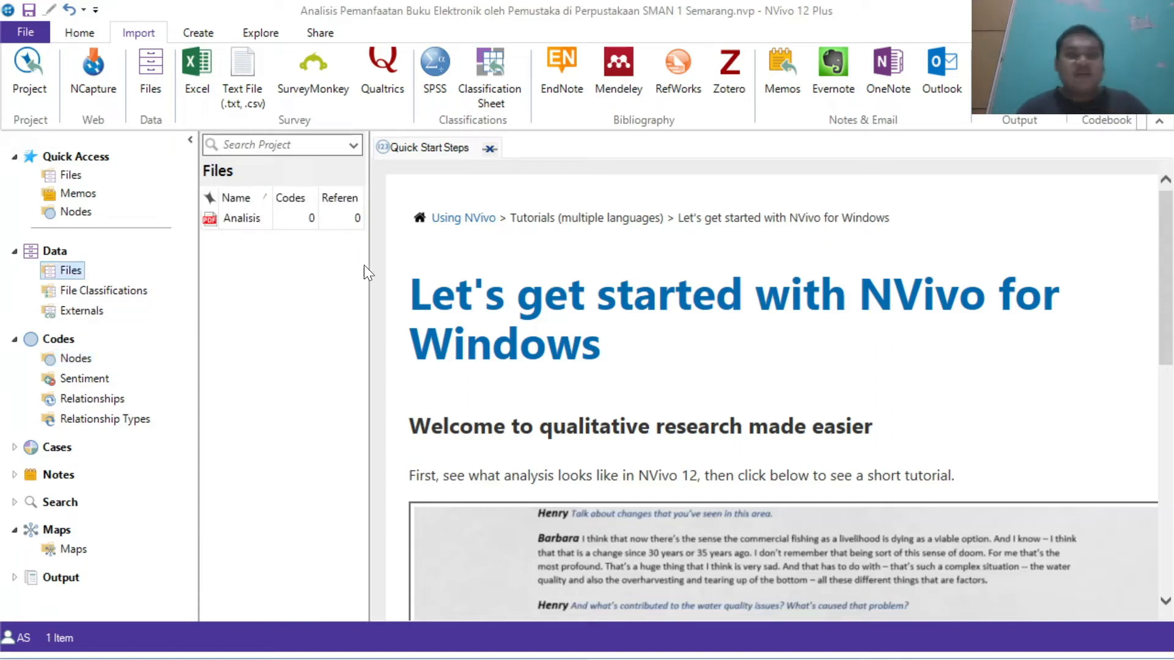
left_click_drag(368, 265, 538, 267)
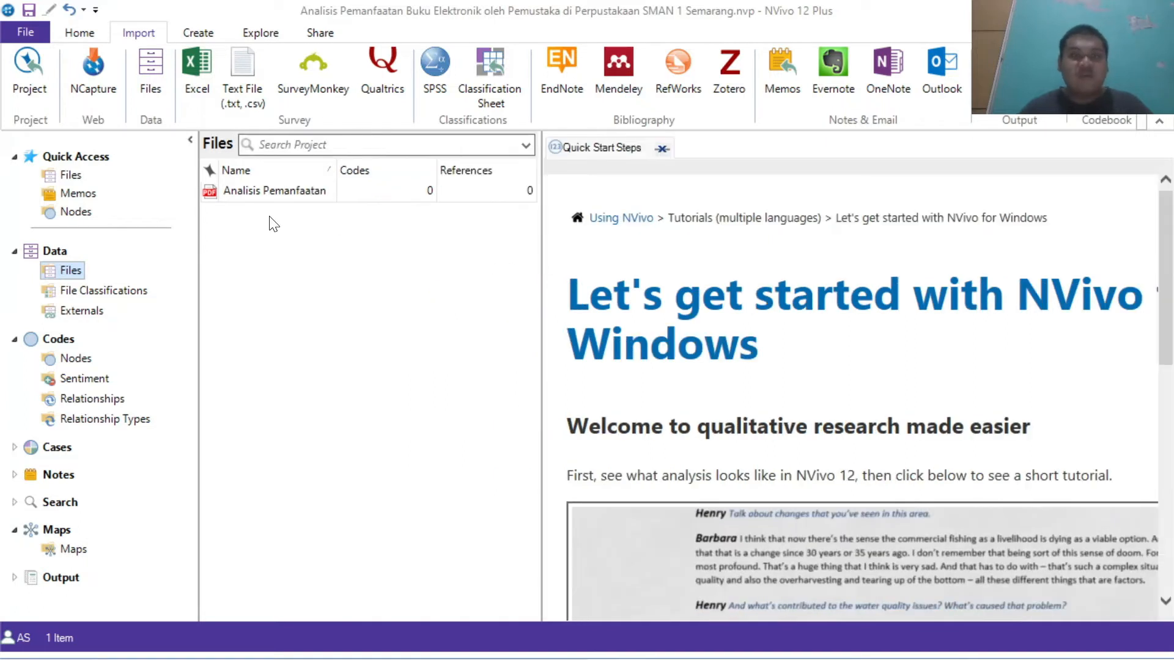
double_click(294, 193)
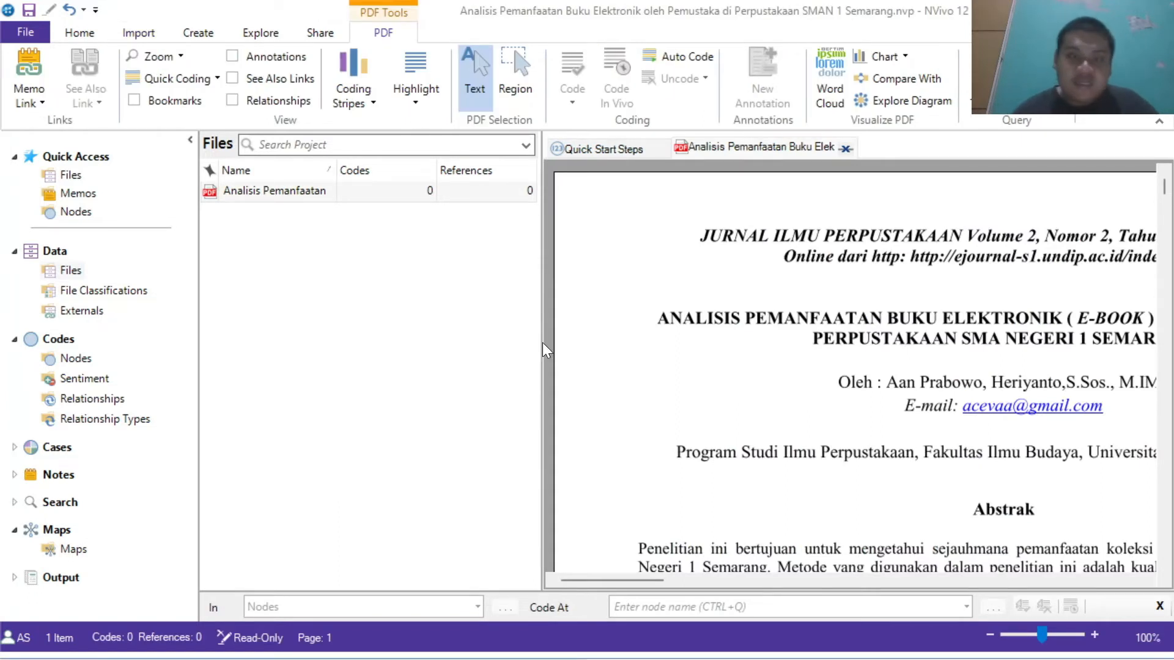
Step: Scroll through the opened PDF to read its highlighted passages
left_click_drag(543, 343, 436, 333)
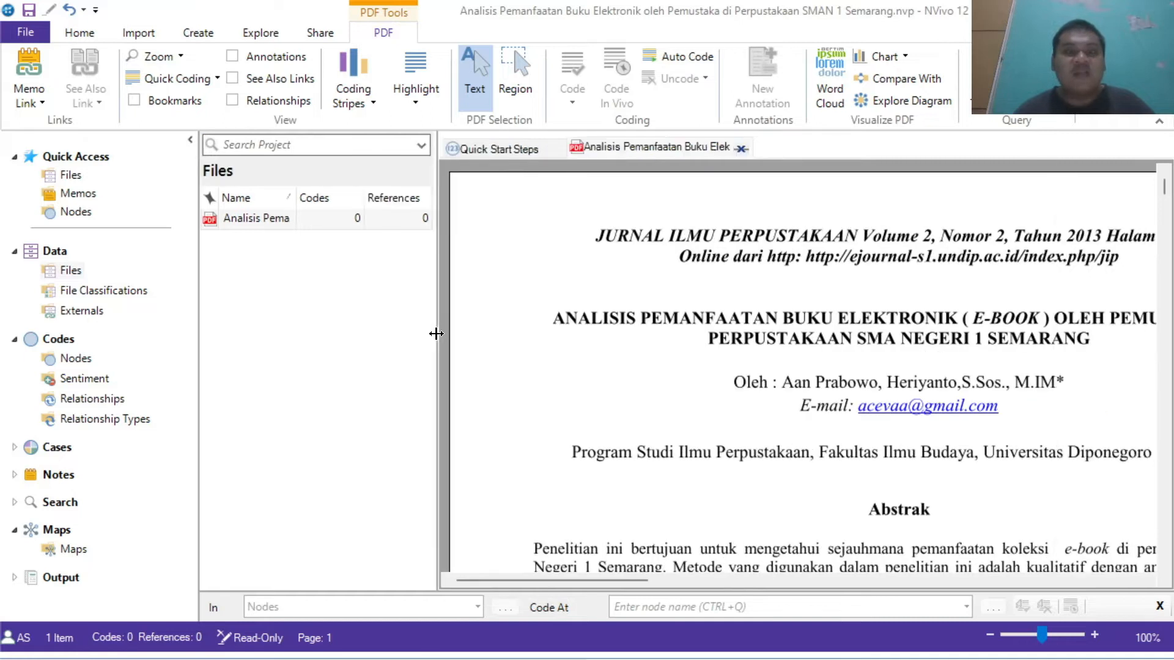
left_click_drag(1167, 183, 1170, 218)
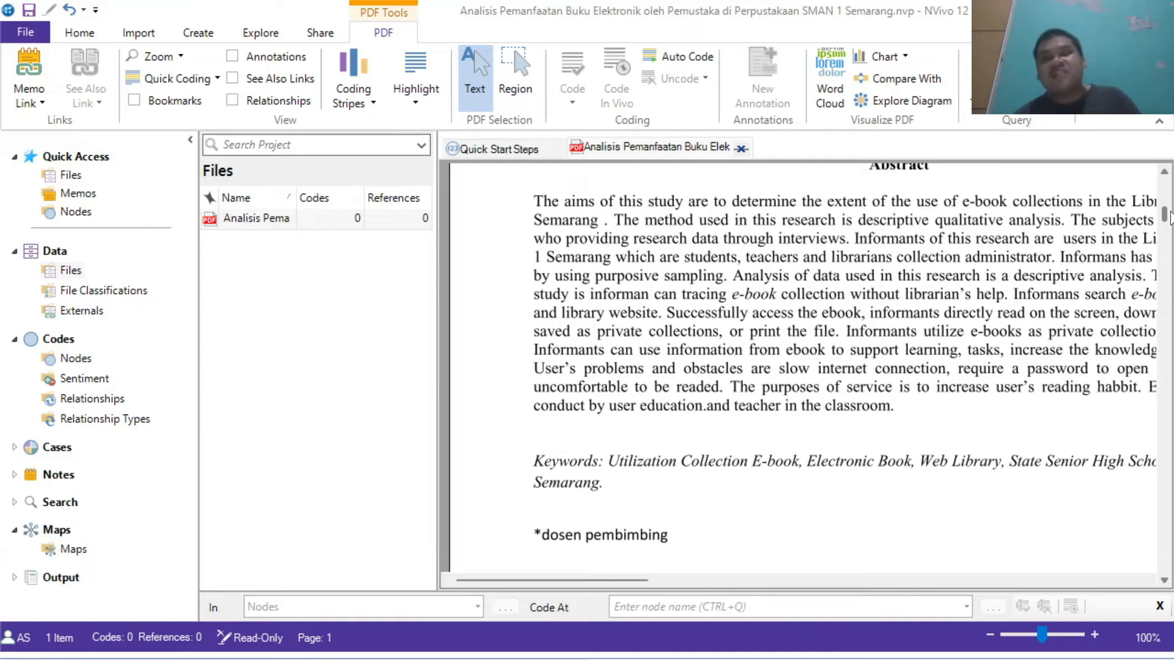
left_click_drag(1169, 219, 1162, 257)
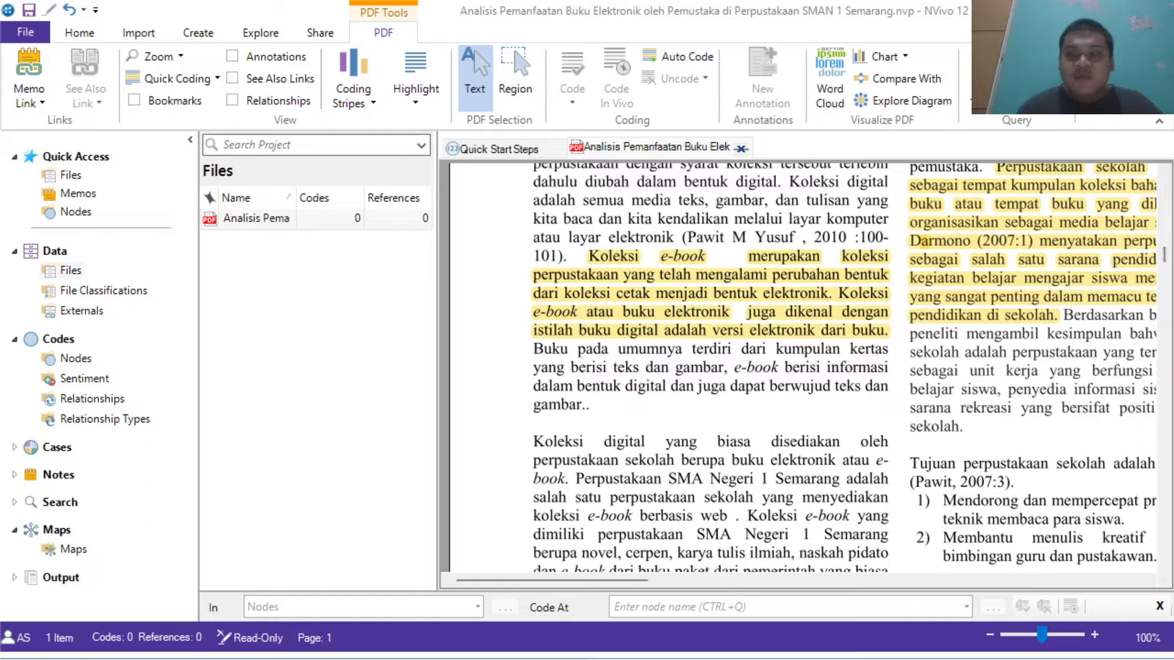
left_click_drag(595, 579, 786, 601)
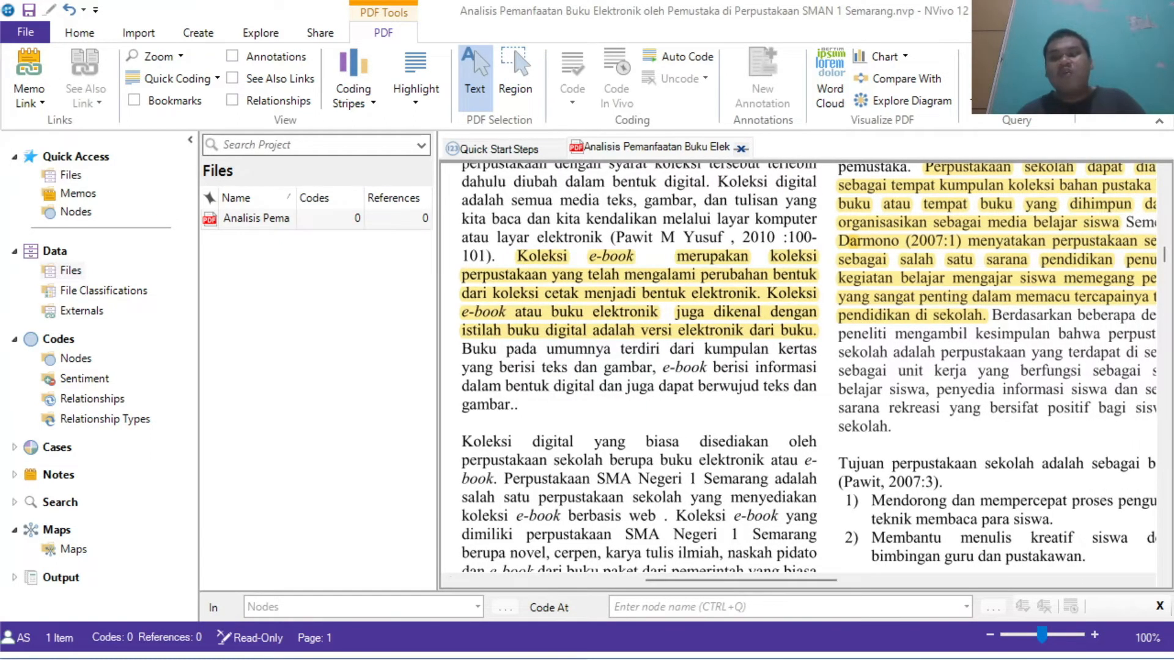
left_click_drag(769, 581, 1018, 575)
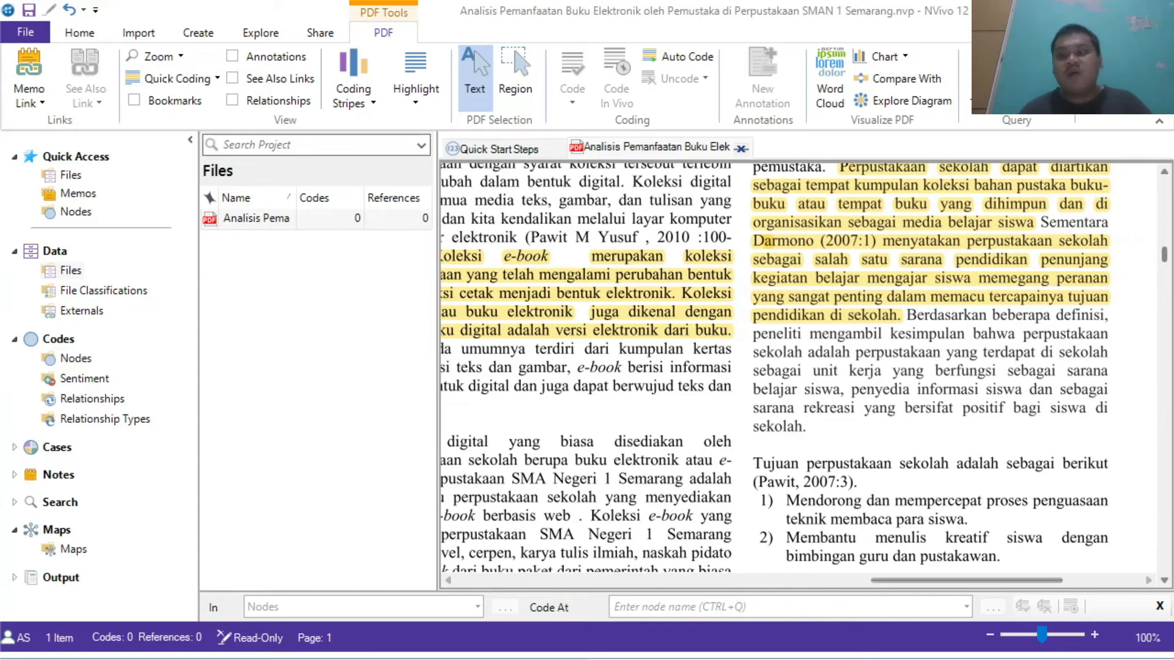
left_click_drag(1164, 257, 1164, 253)
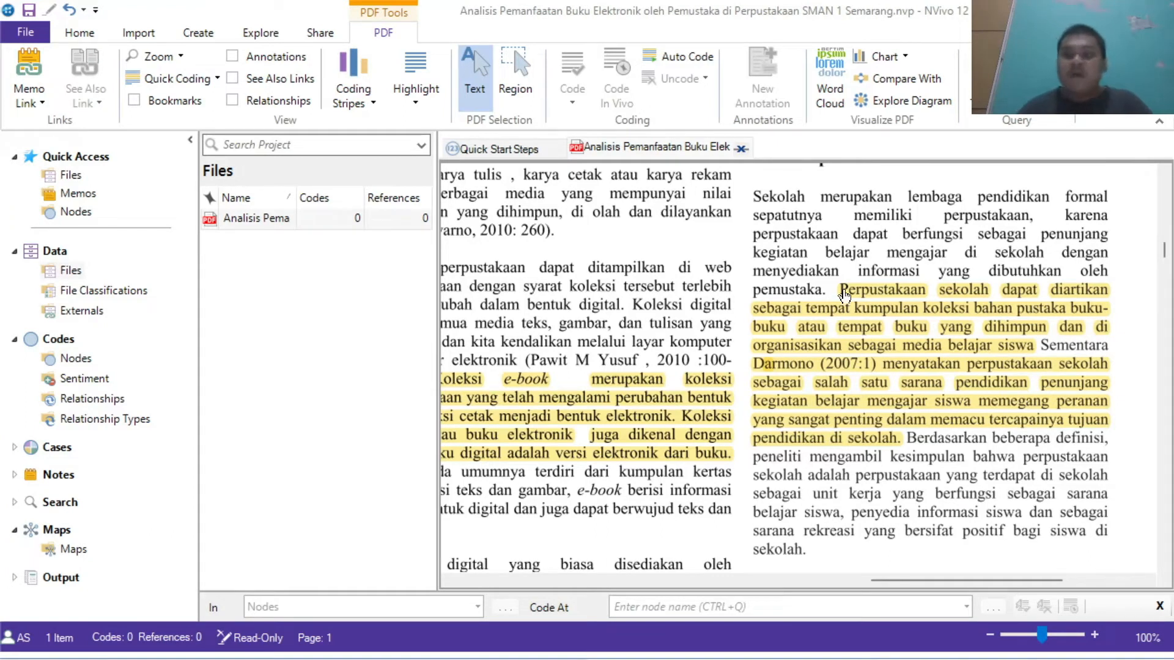
left_click_drag(879, 579, 607, 579)
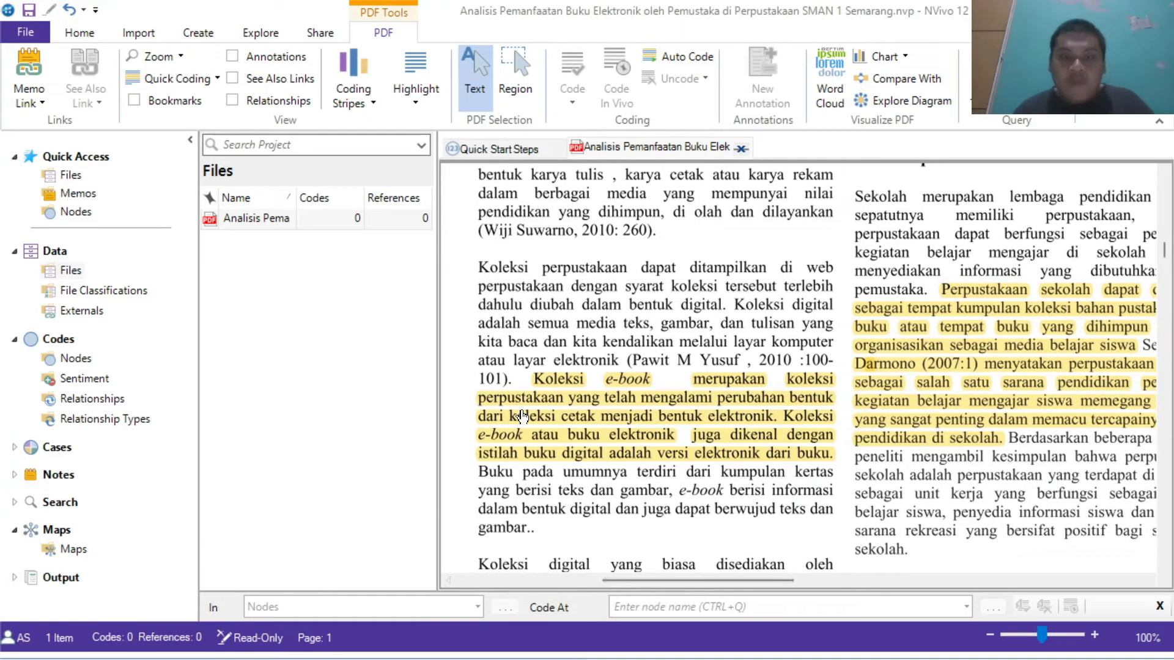
Step: Code the highlighted passage about e-book collections to a new node named Ebook
mouse_move(531, 383)
left_mouse_down()
mouse_move(679, 398)
mouse_move(833, 455)
left_mouse_up()
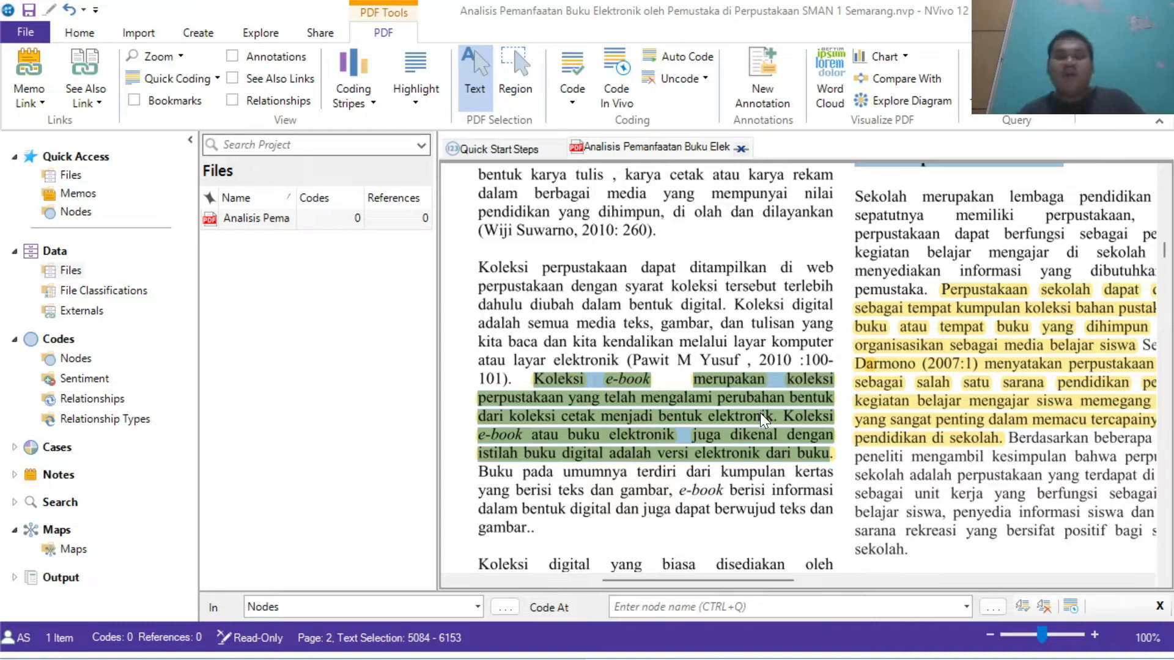
left_click(568, 64)
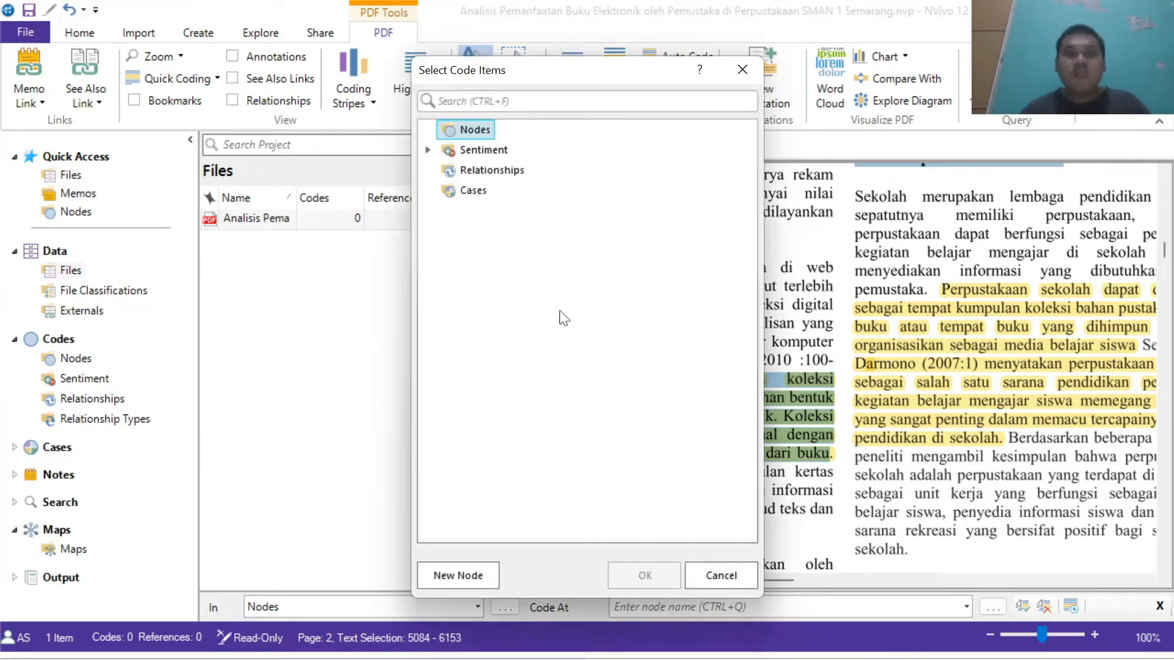
left_click(471, 572)
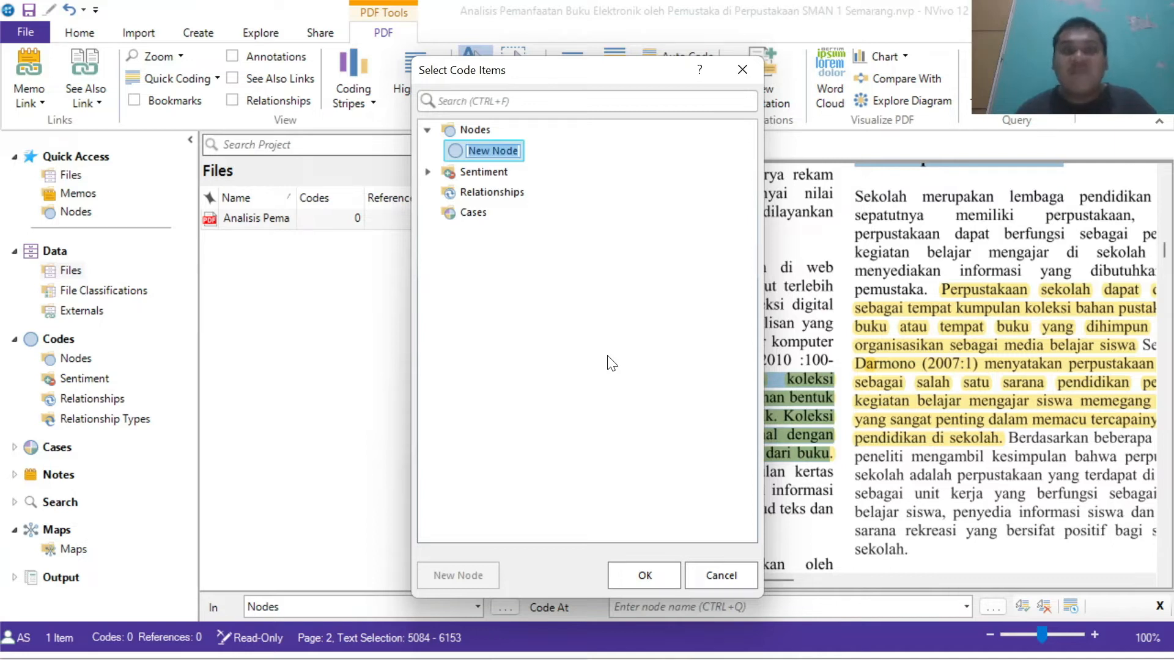
left_click(517, 153)
key("BackSpace")
key("BackSpace")
key("BackSpace")
key("BackSpace")
key("BackSpace")
key("BackSpace")
key("BackSpace")
key("BackSpace")
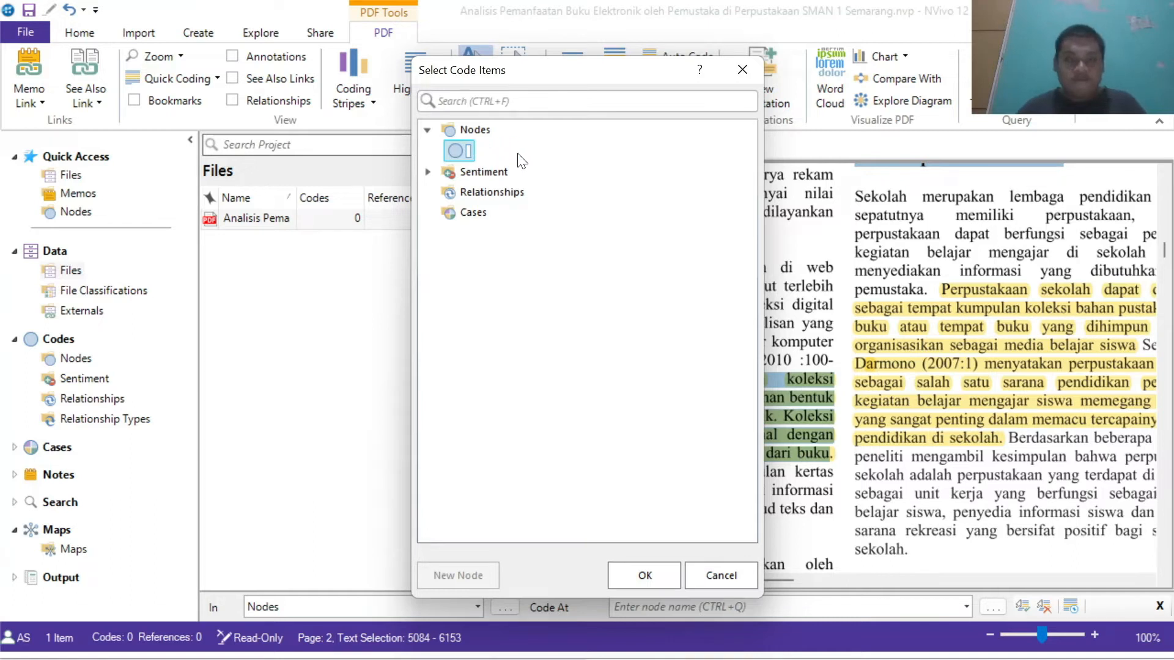
type("Ebook")
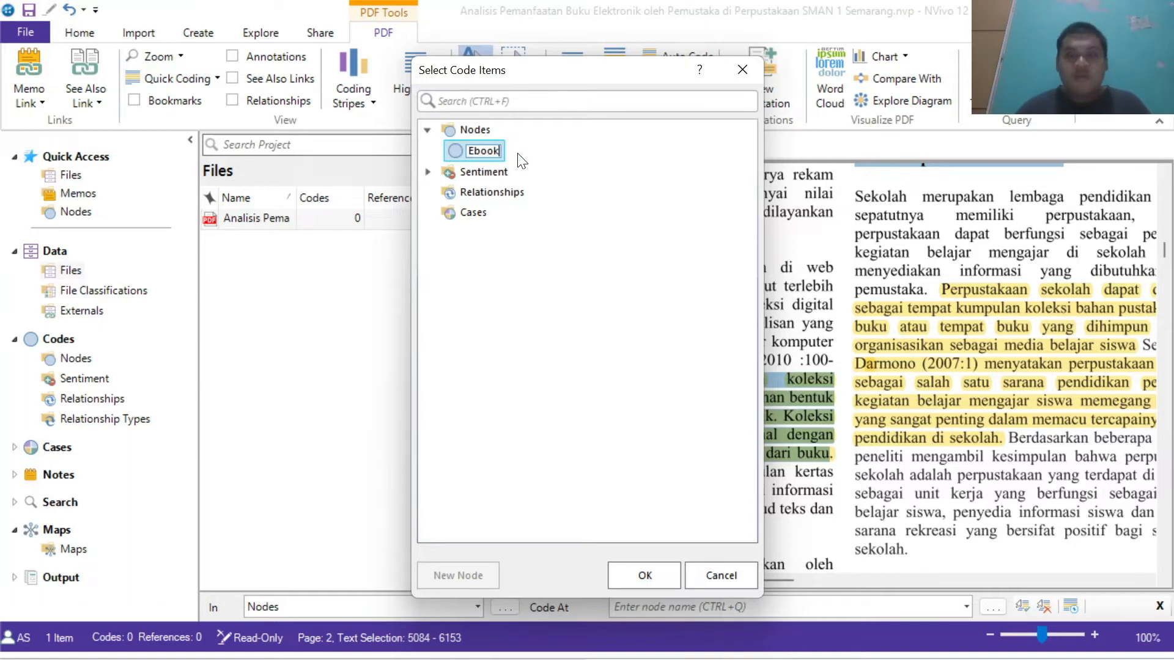
left_click(640, 586)
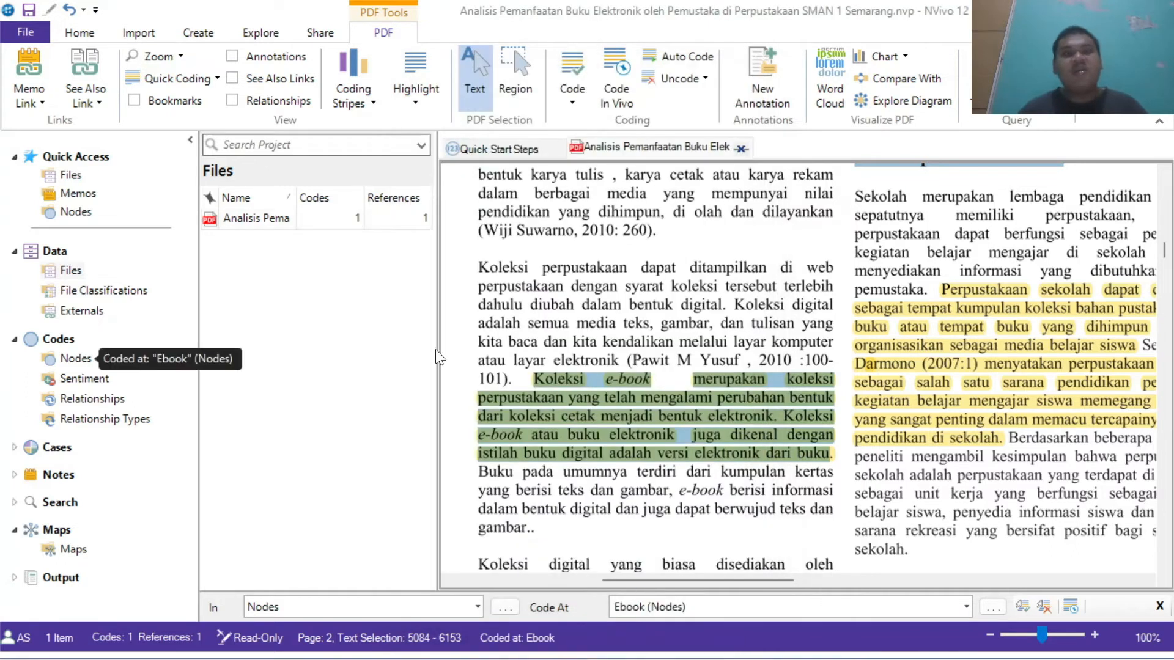
Step: Code the highlighted passage defining the school library to a new node named Perpustakaan Sekolah
left_click(68, 362)
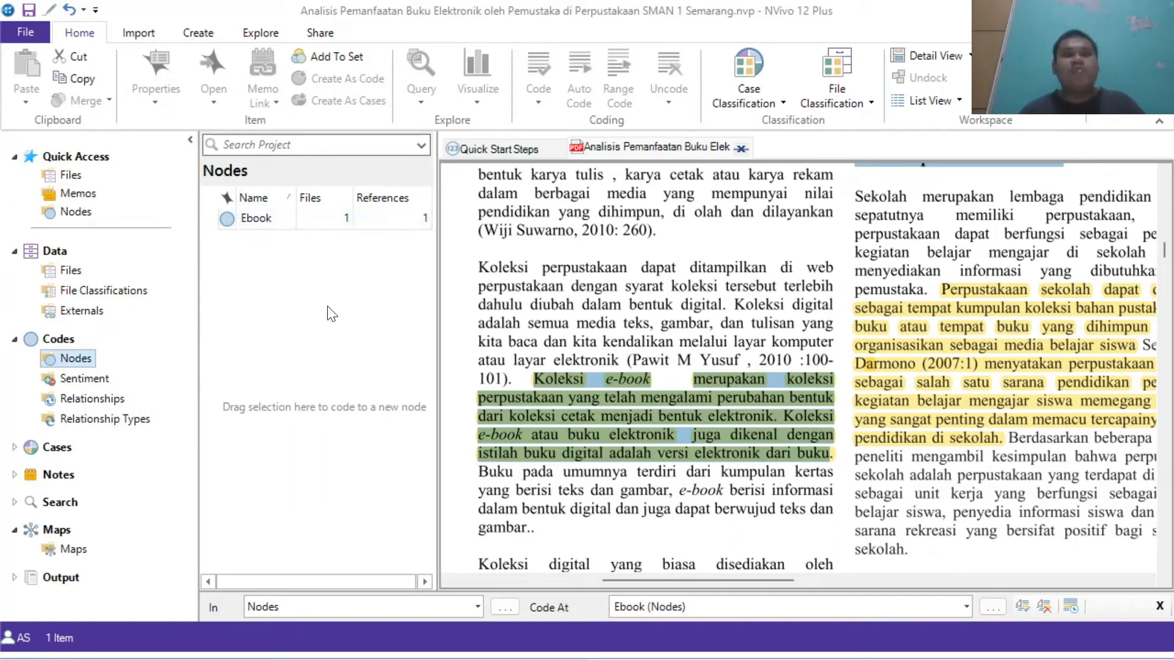
left_click_drag(743, 580, 1076, 565)
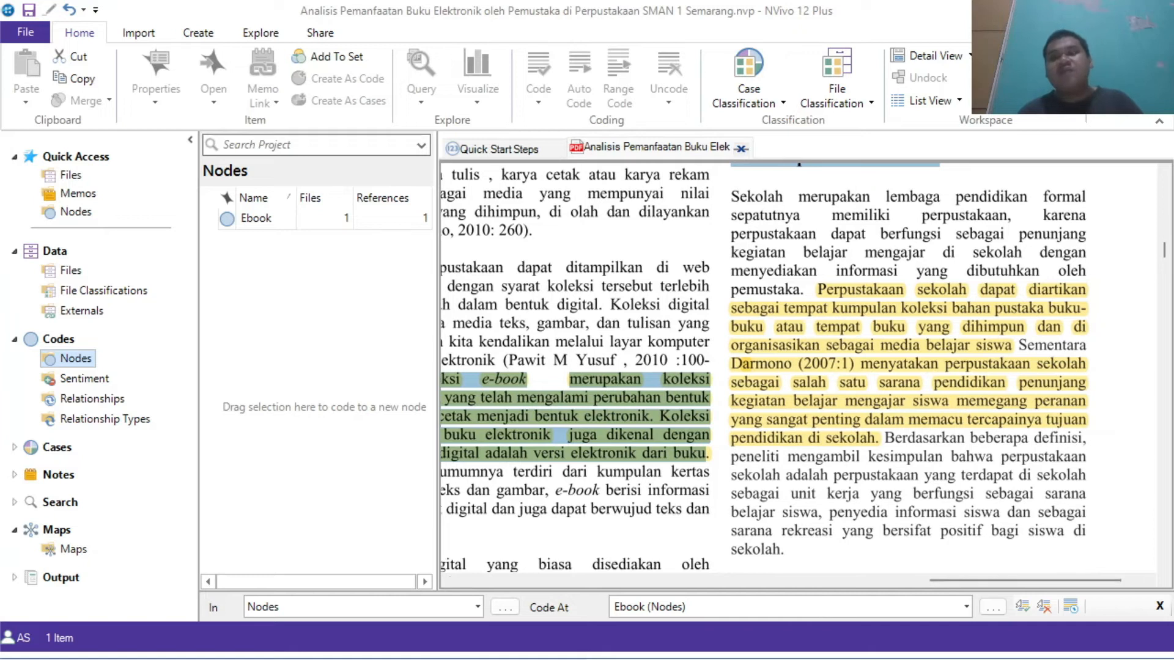
left_click_drag(818, 290, 1013, 346)
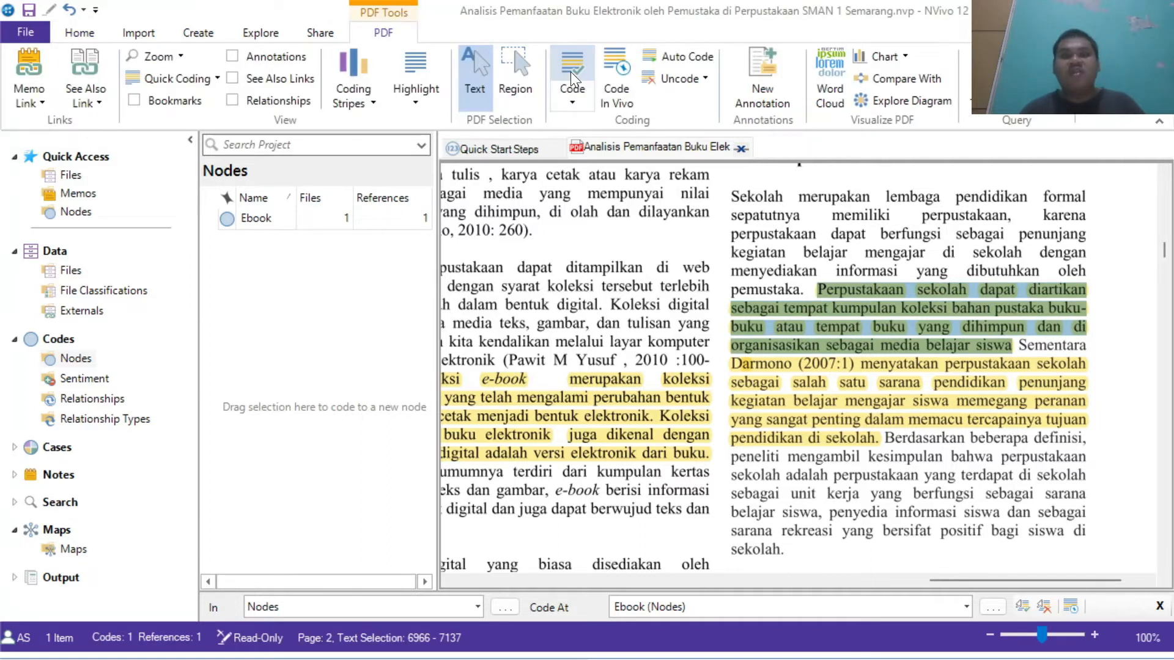
left_click(570, 71)
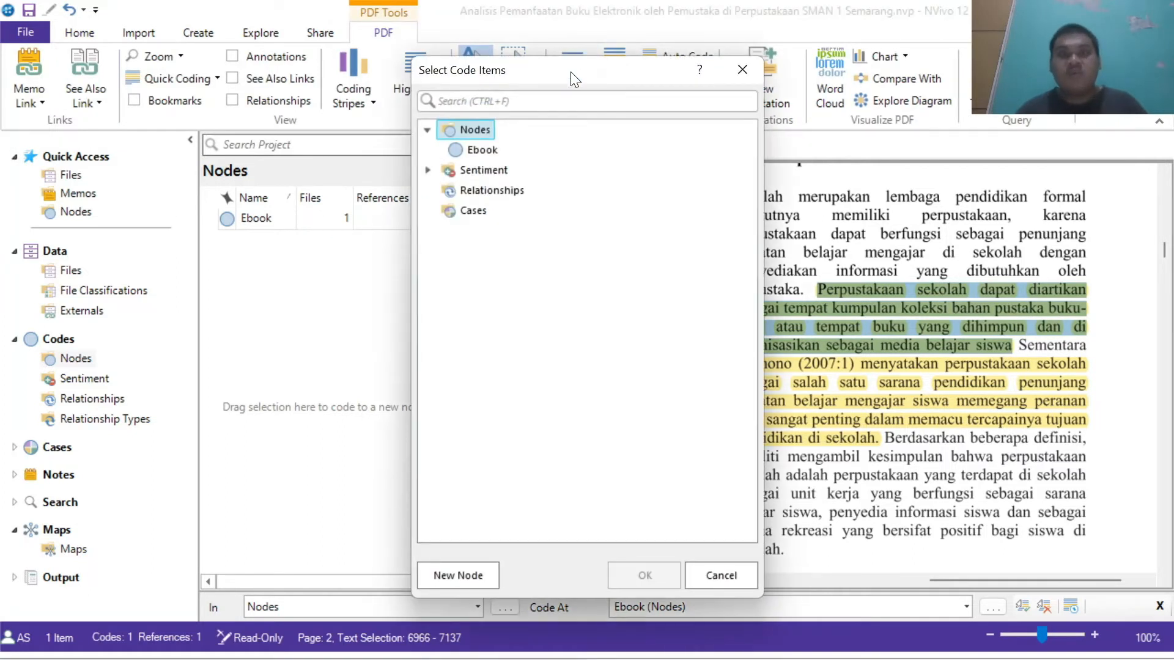
left_click(461, 573)
type("zpr")
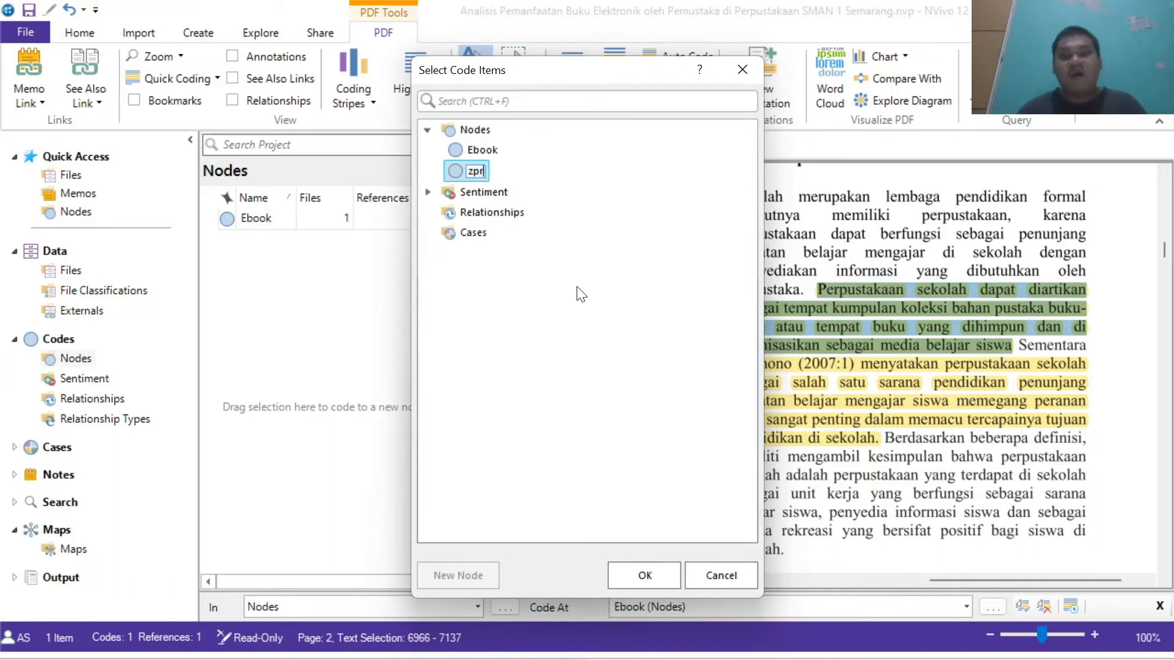
type("abc")
key("BackSpace")
key("BackSpace")
key("BackSpace")
key("BackSpace")
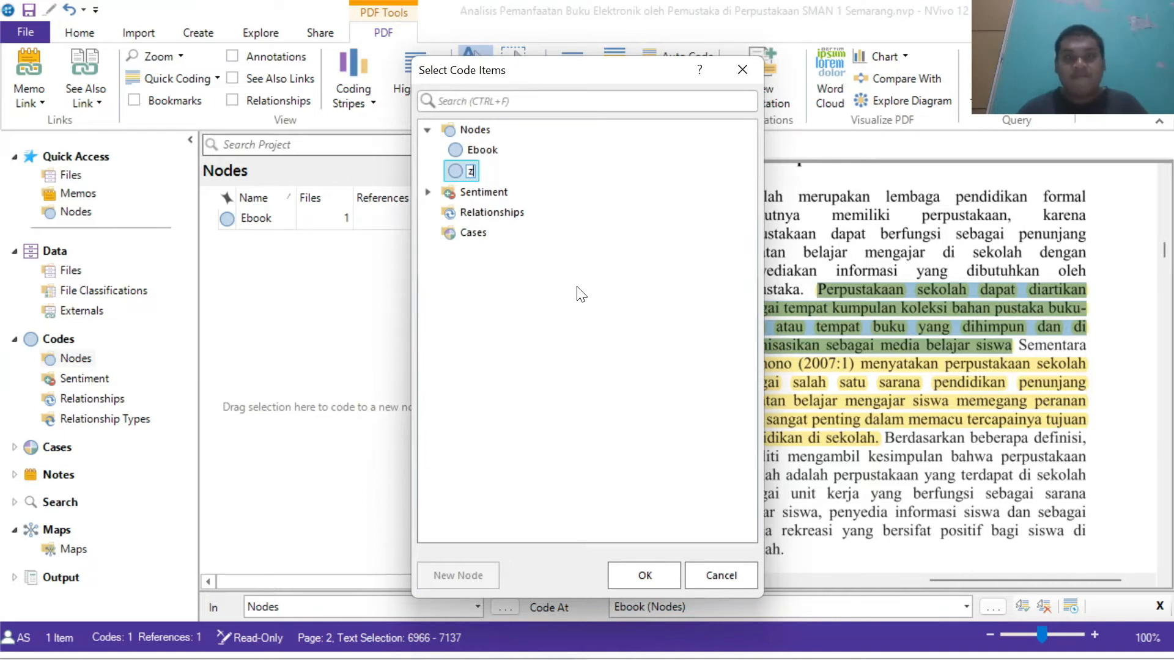
type("Perp")
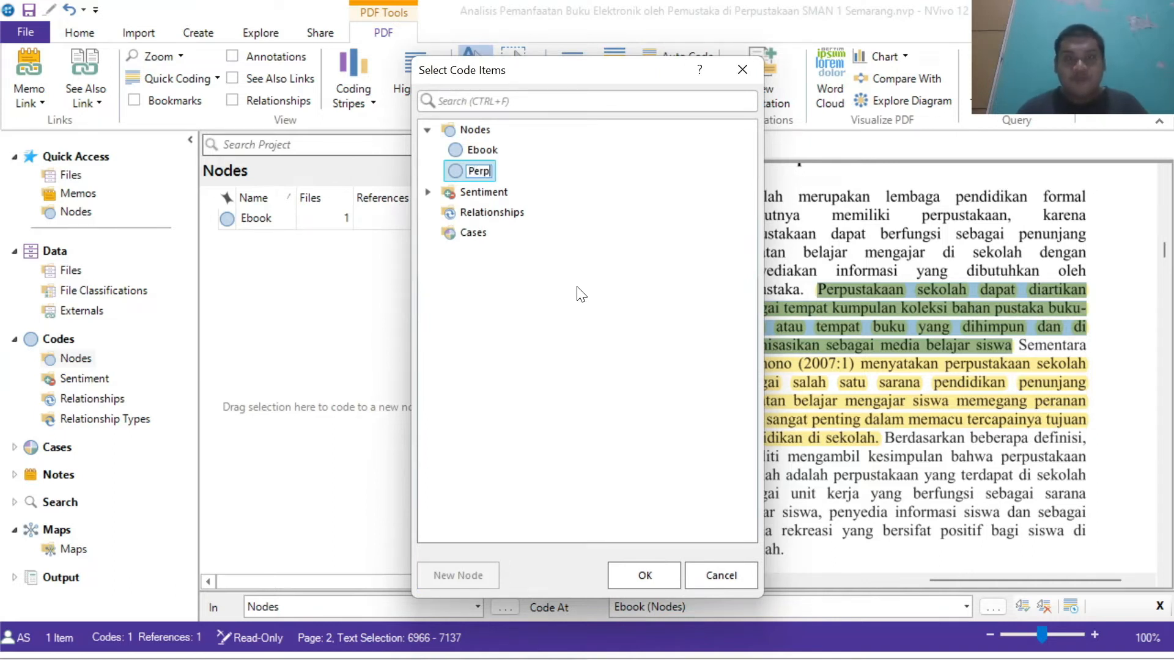
type("ustakaan Sekolah")
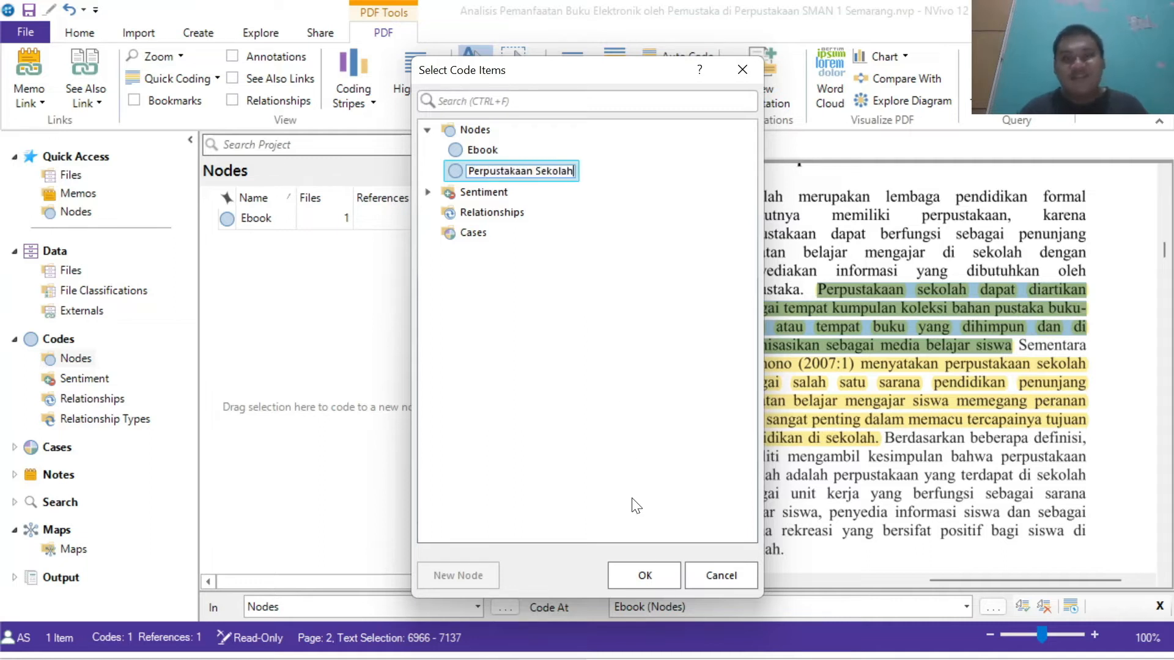
left_click(642, 574)
left_click(642, 574)
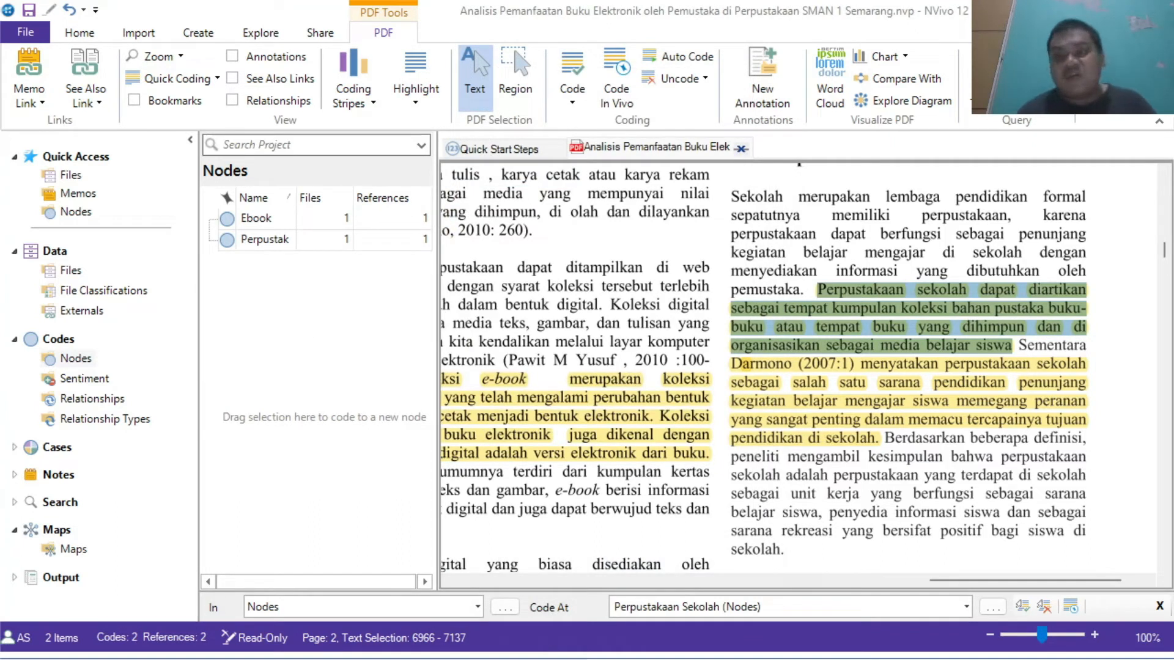
Step: Code the highlighted Darmono passage about the school library to the existing Perpustakaan Sekolah node
left_click_drag(731, 363, 884, 443)
left_click(571, 69)
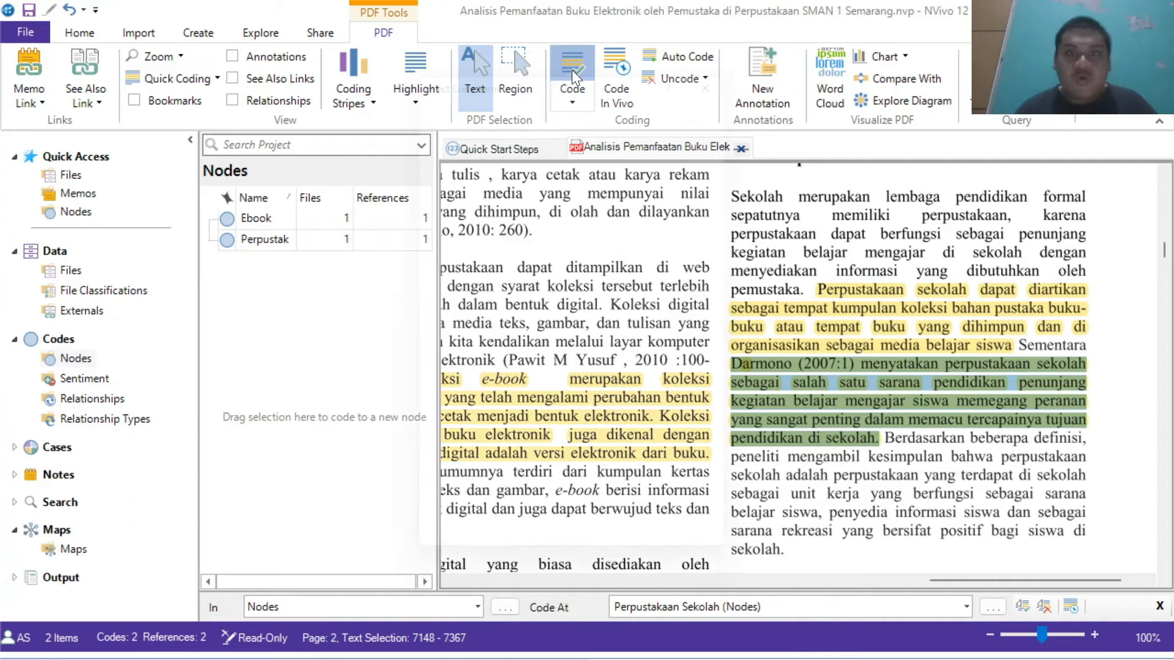
left_click(543, 171)
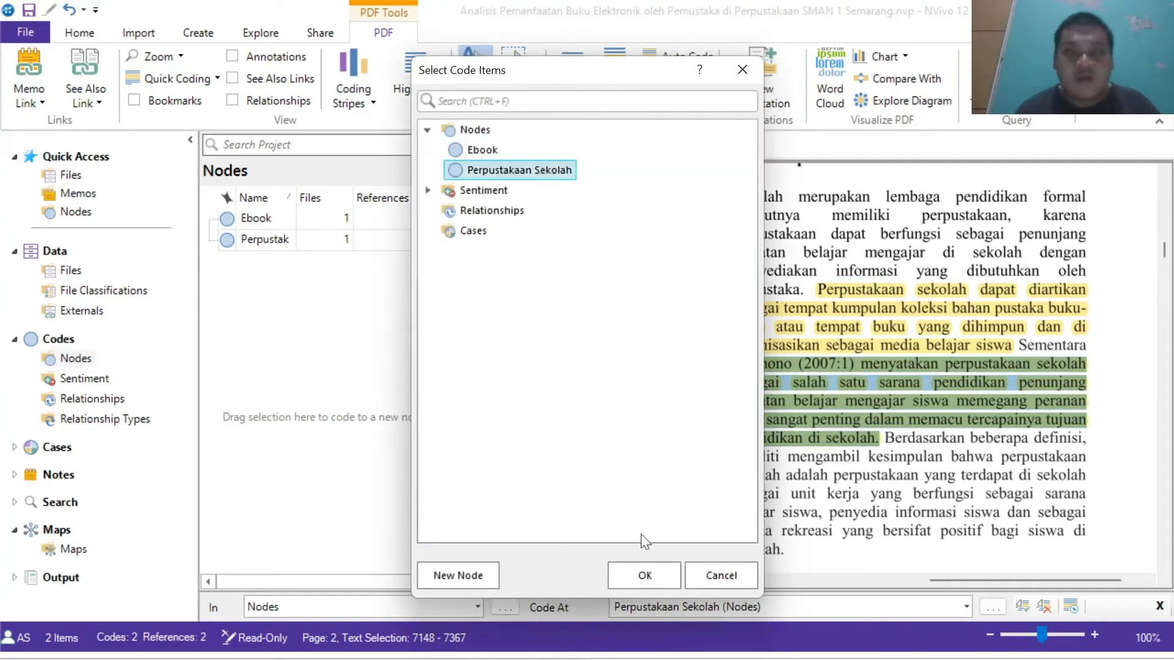
left_click(640, 571)
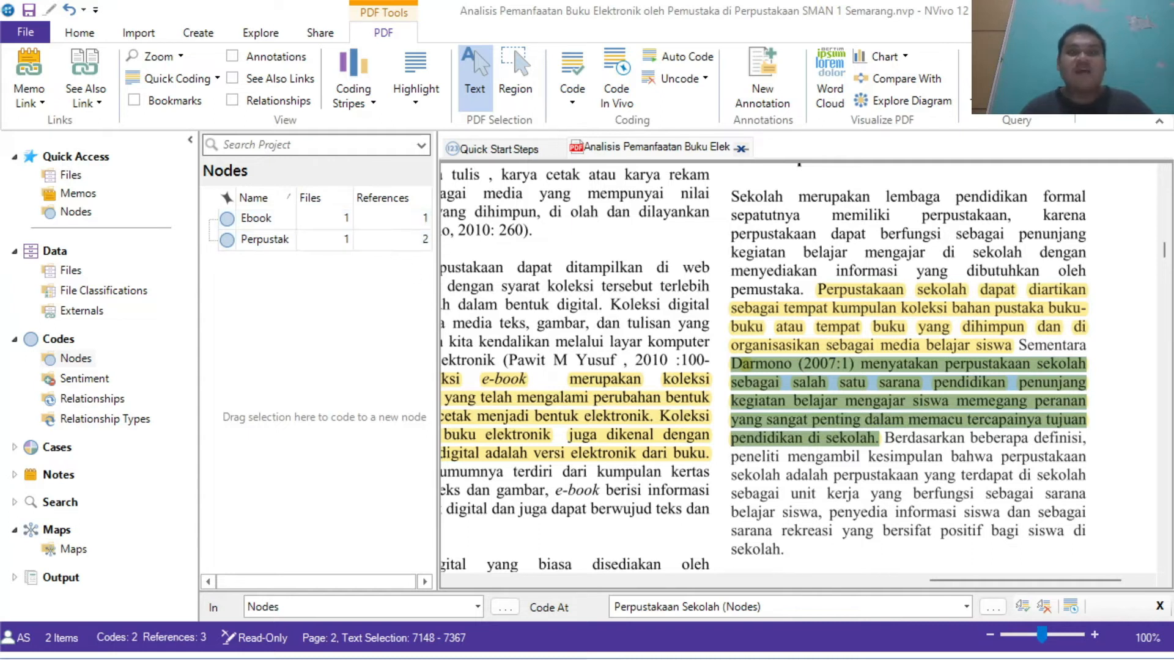
Step: Code the highlighted sentence defining a collection (Koleksi merupakan kumpulan...) to a new node named Koleksi
left_click(908, 379)
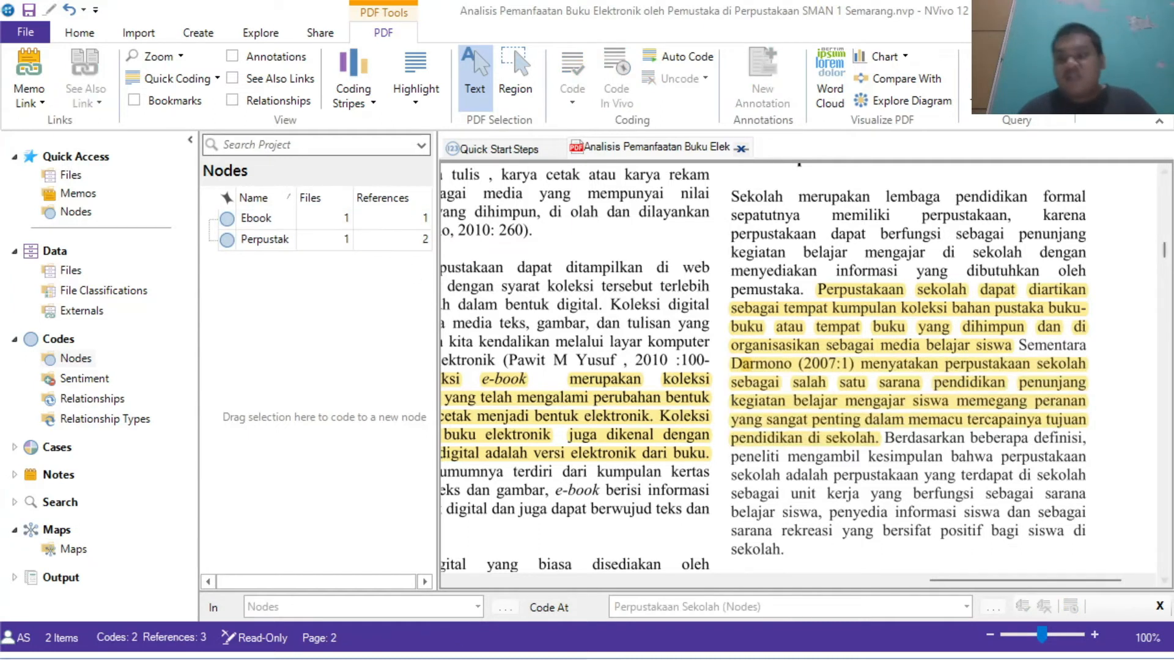
scroll(908, 379, "down", 6)
scroll(908, 379, "down", 6)
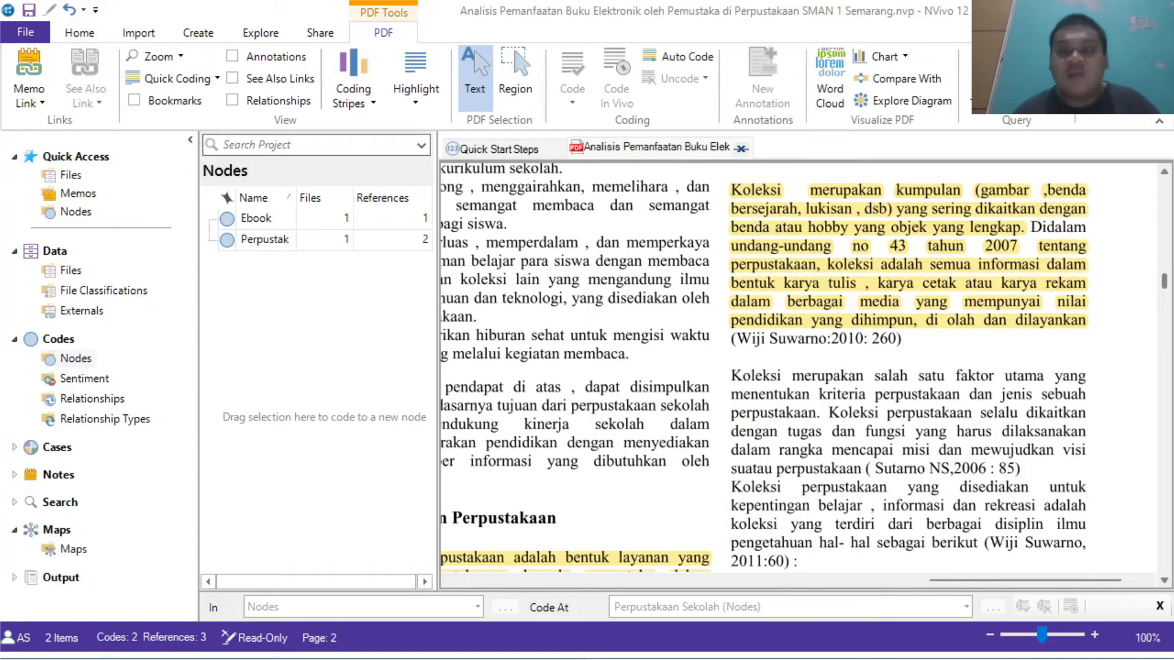
left_click_drag(732, 191, 1023, 228)
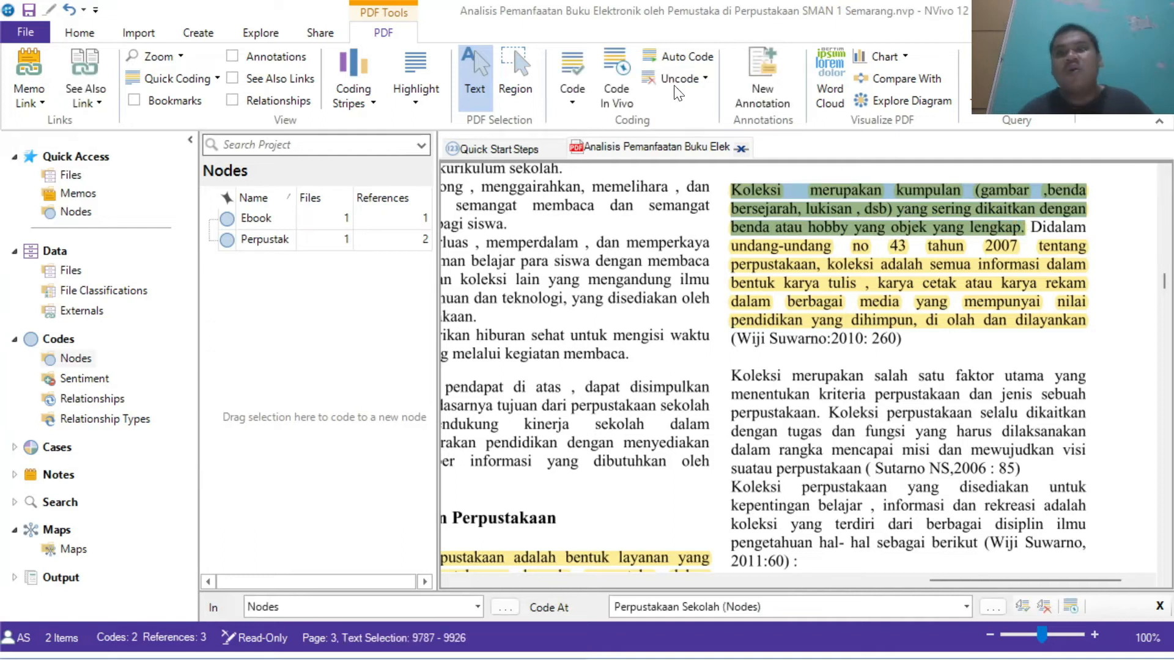
left_click(570, 67)
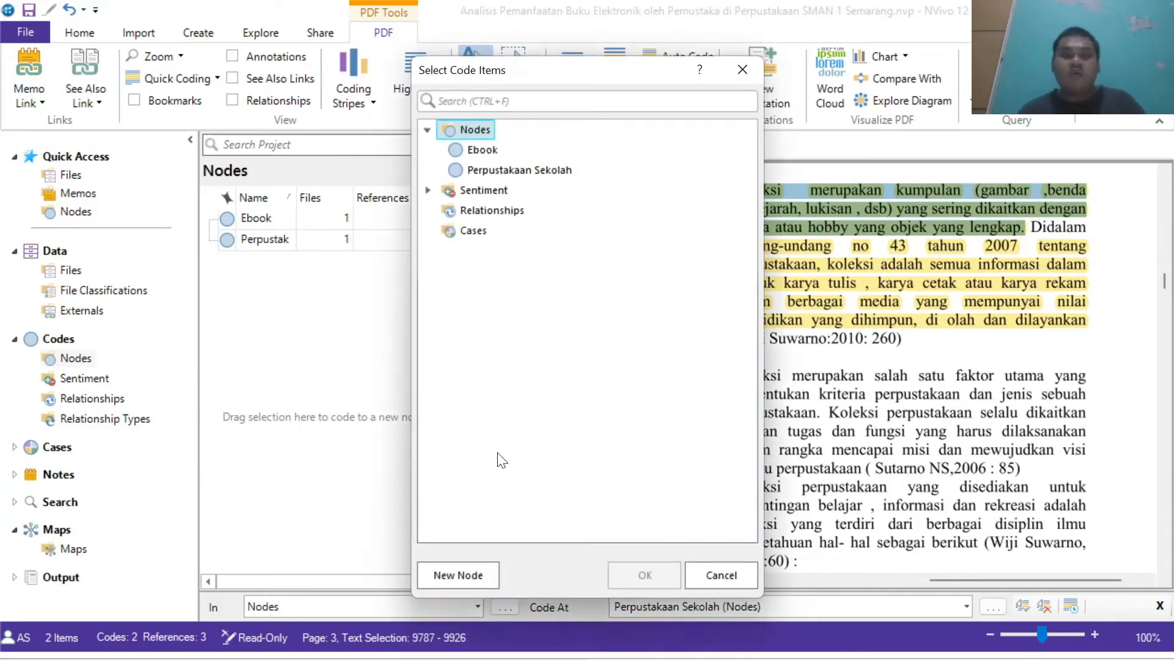
left_click(460, 576)
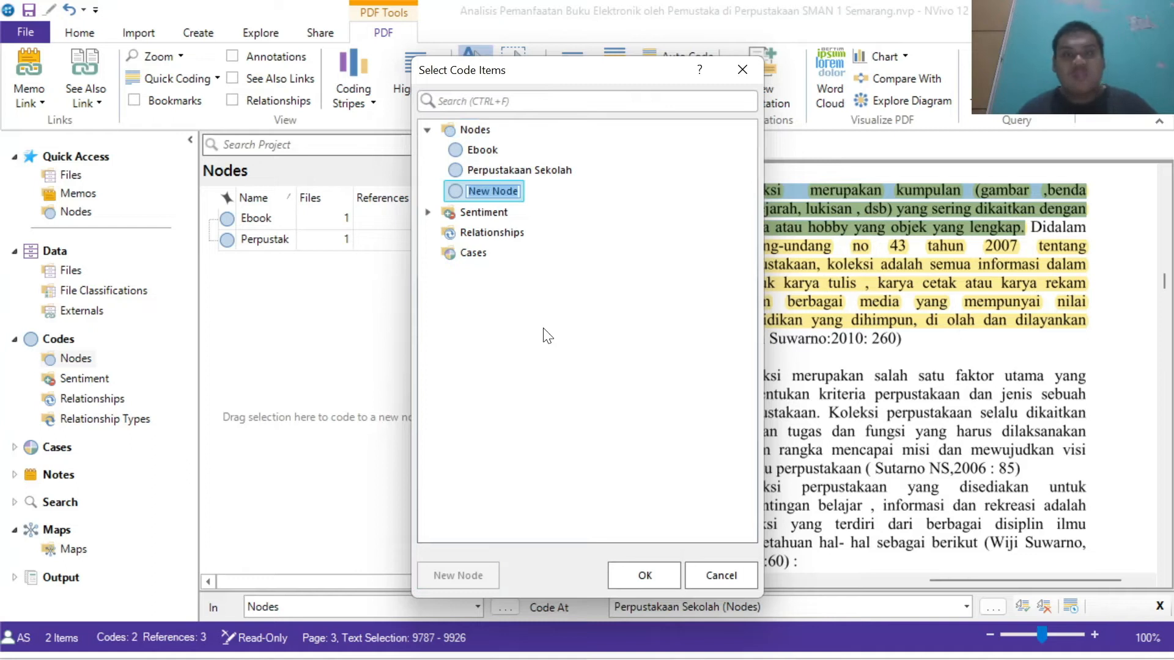
type("Kol")
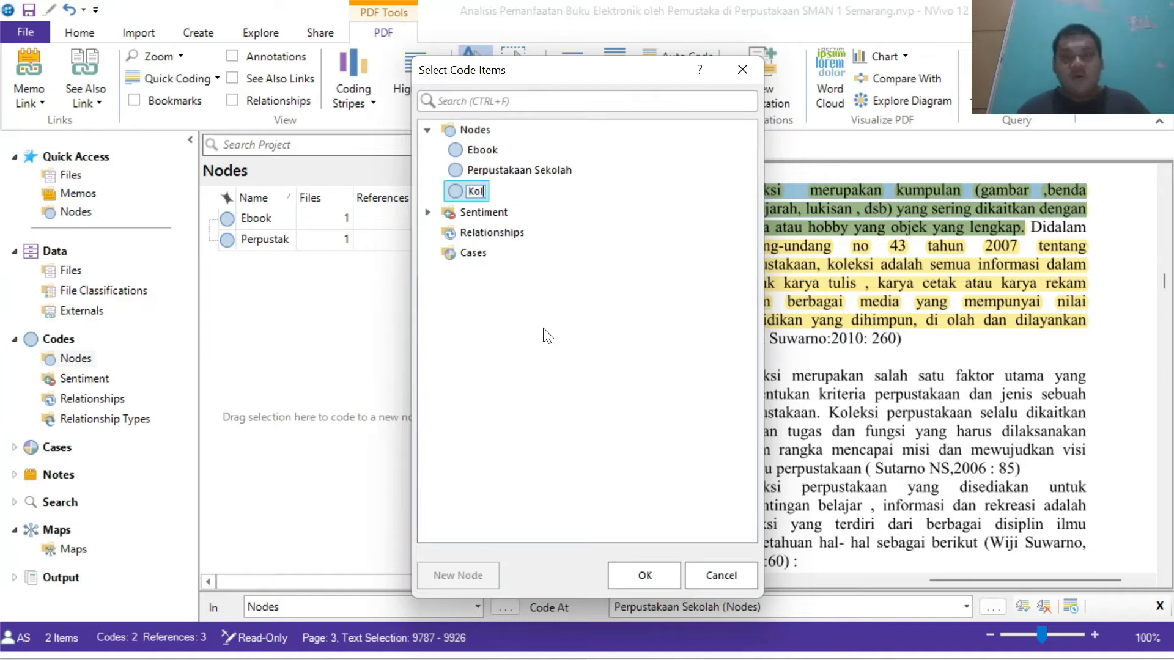
type("eksi")
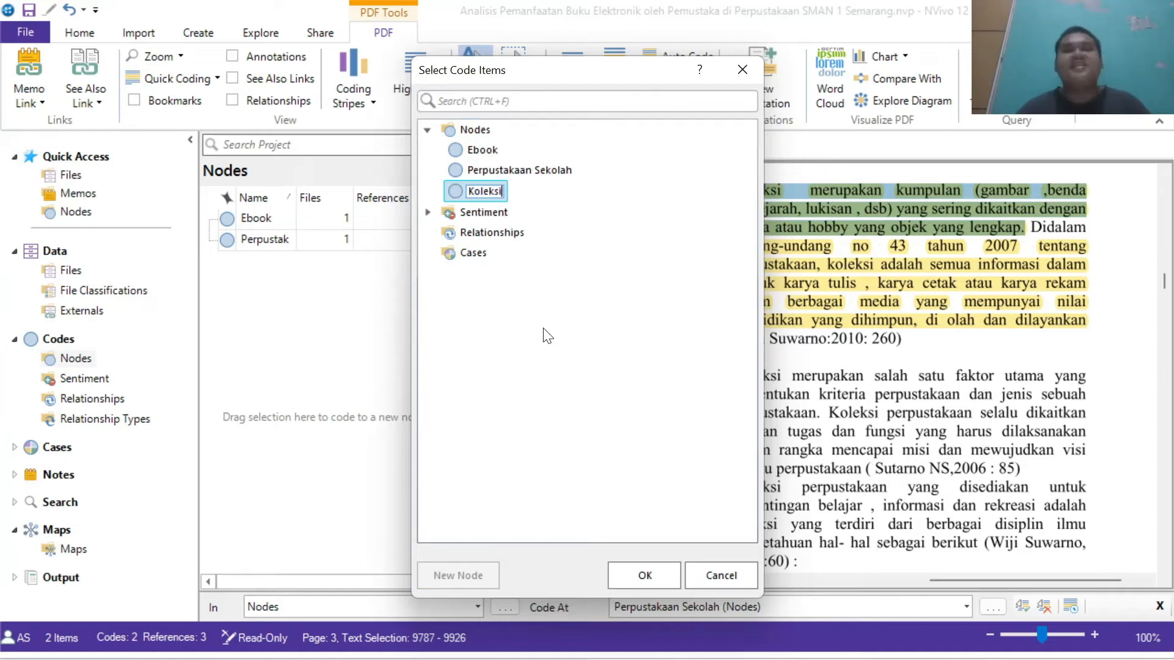
left_click(664, 575)
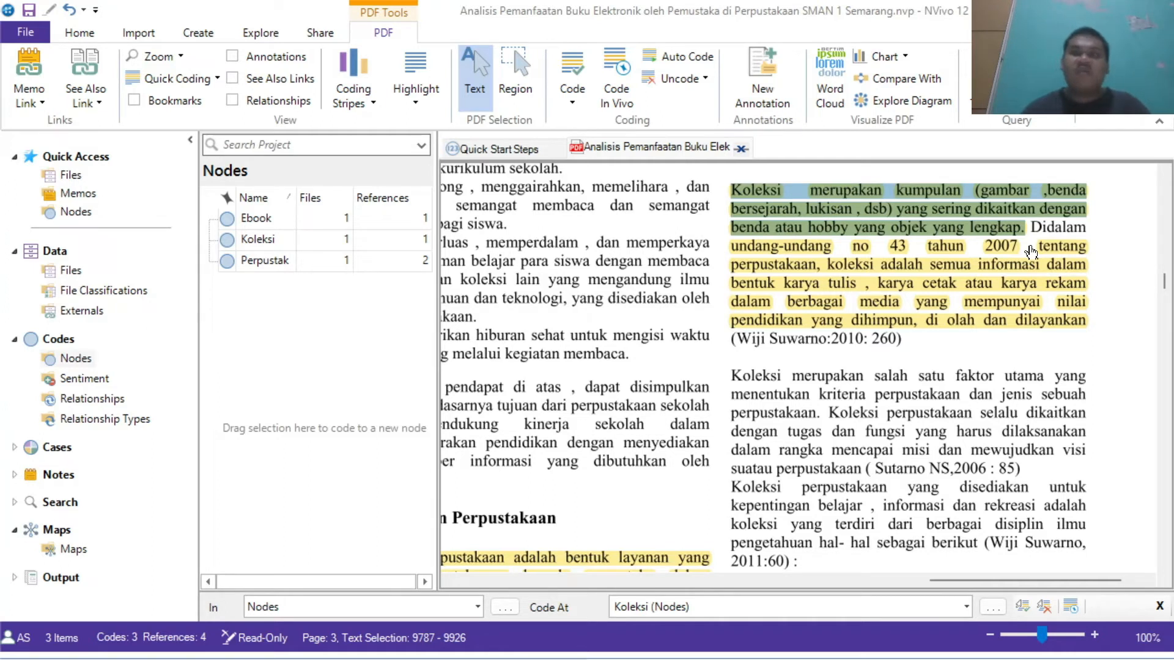
Step: Code the following highlighted passage on the collection definition from the law to the existing Koleksi node
left_click_drag(1031, 228, 1088, 321)
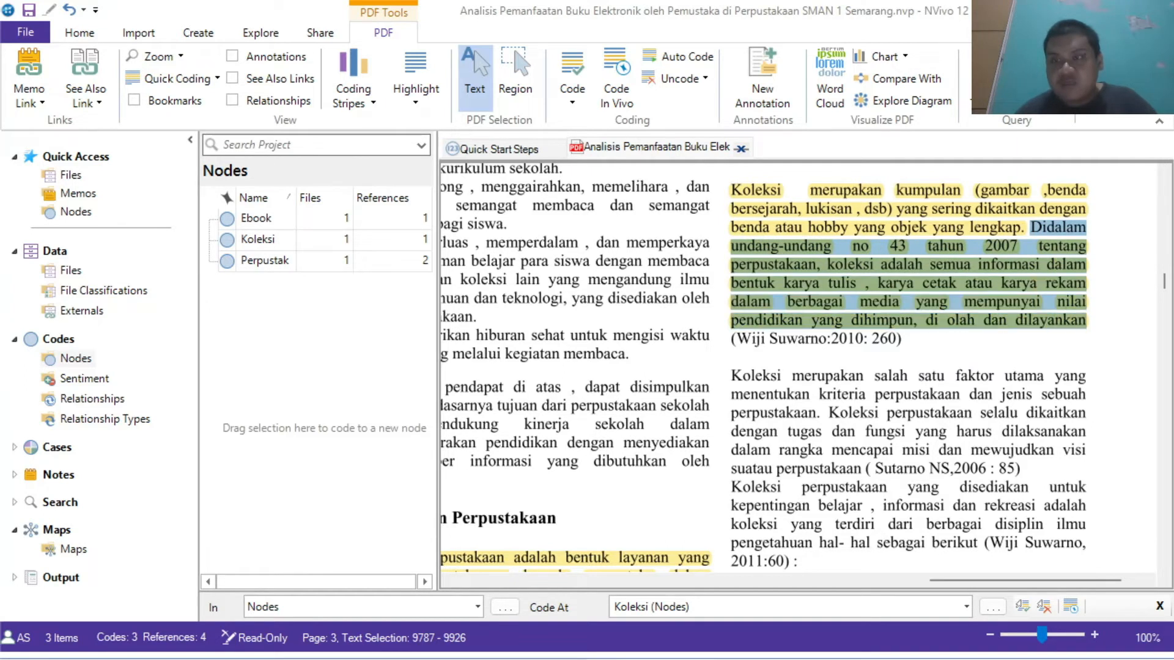
left_click(582, 64)
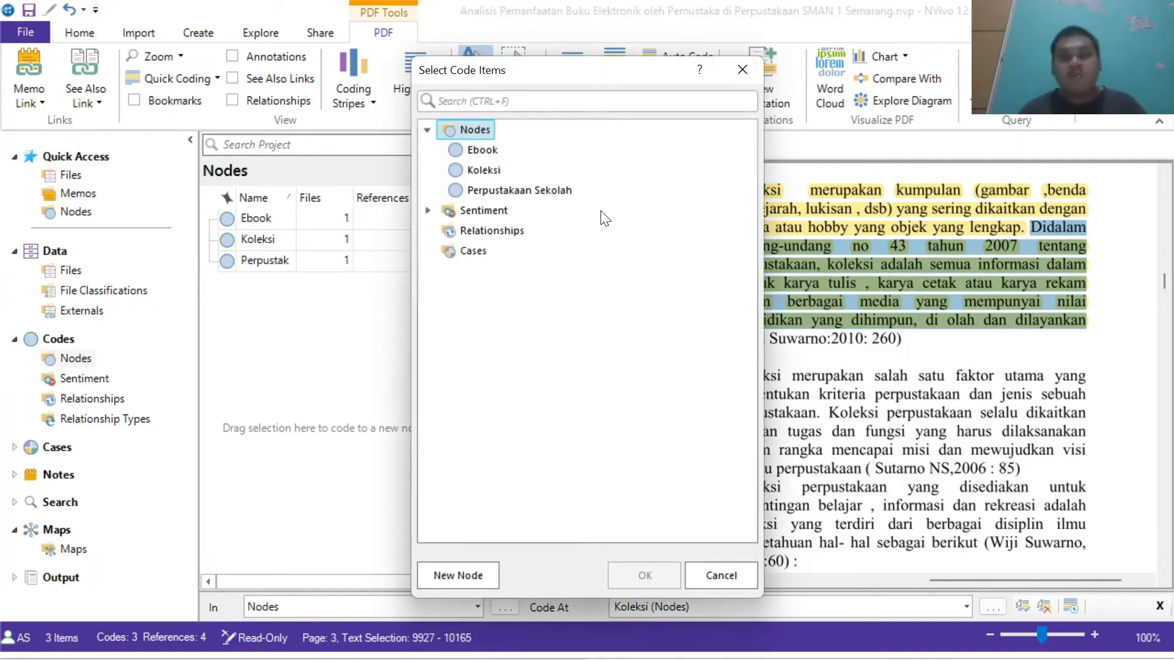
left_click(484, 172)
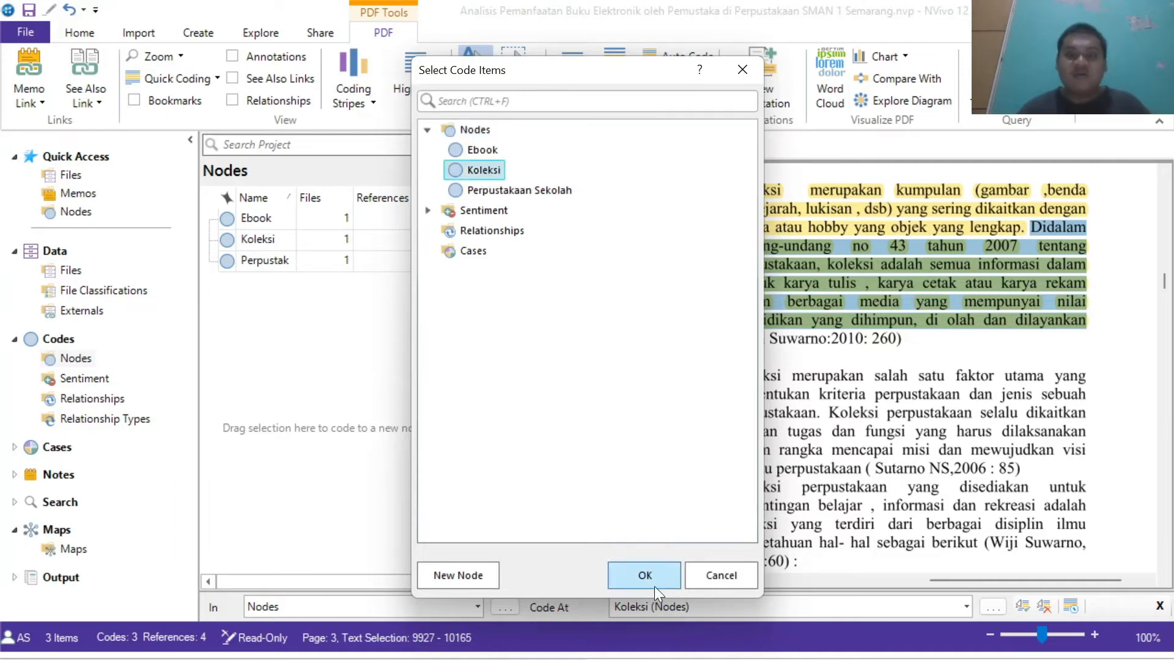
left_click(645, 576)
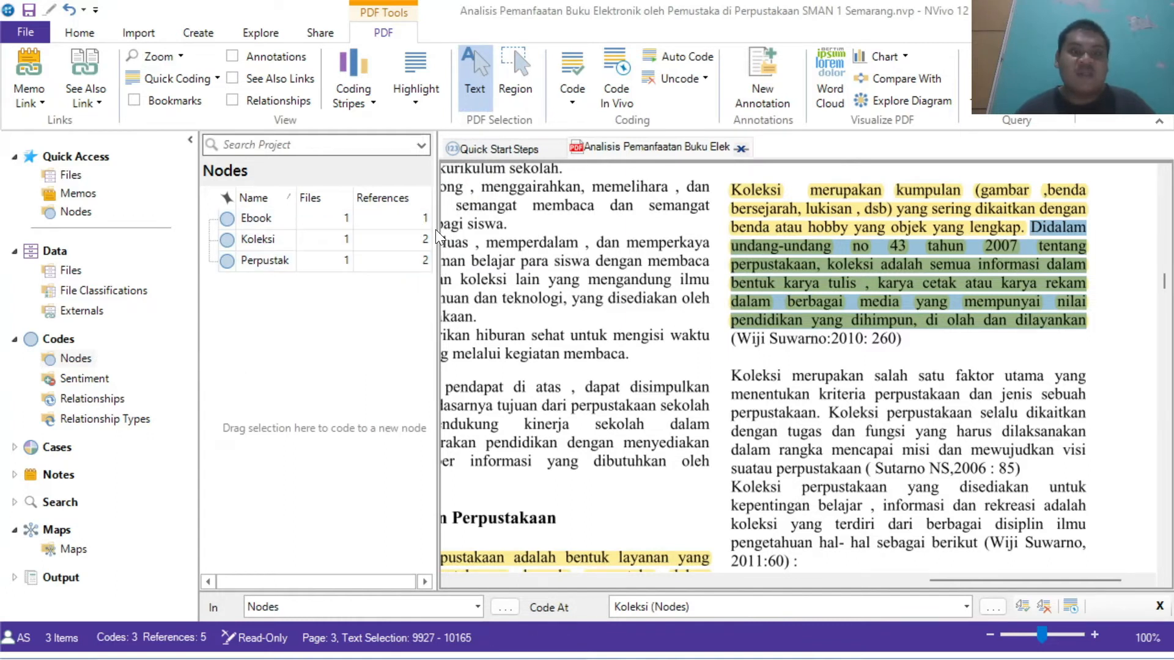
Step: Code the first highlighted sentence of section 2.2 Layanan Perpustakaan to a new node named Layanan
left_click(908, 357)
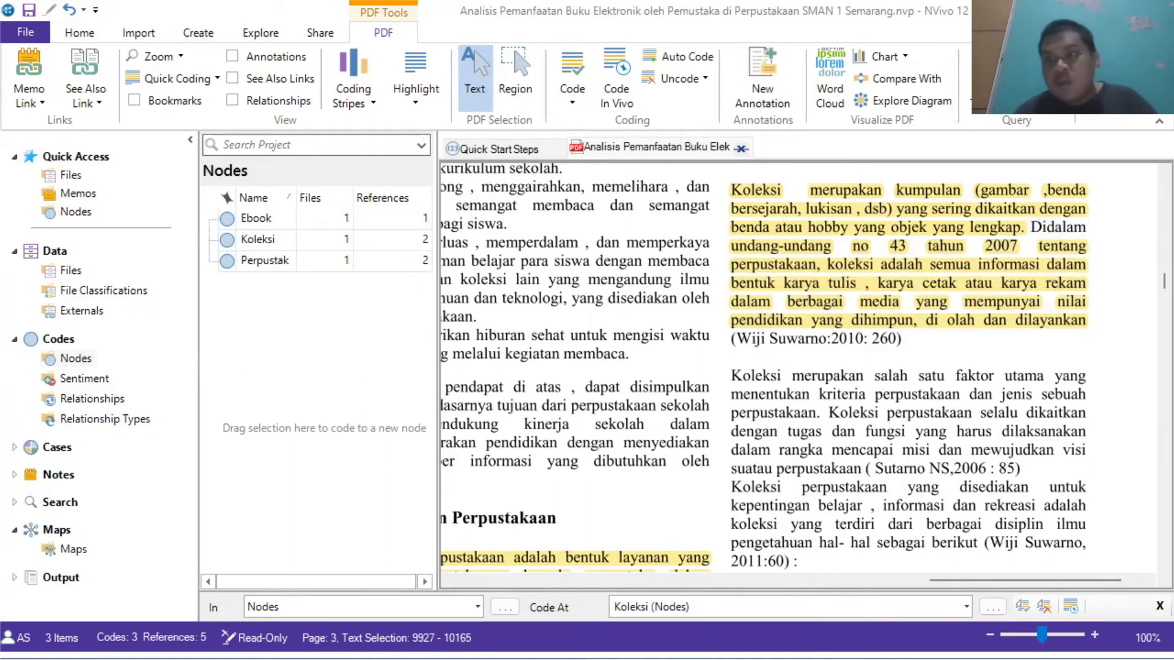
left_click_drag(1033, 580, 1053, 580)
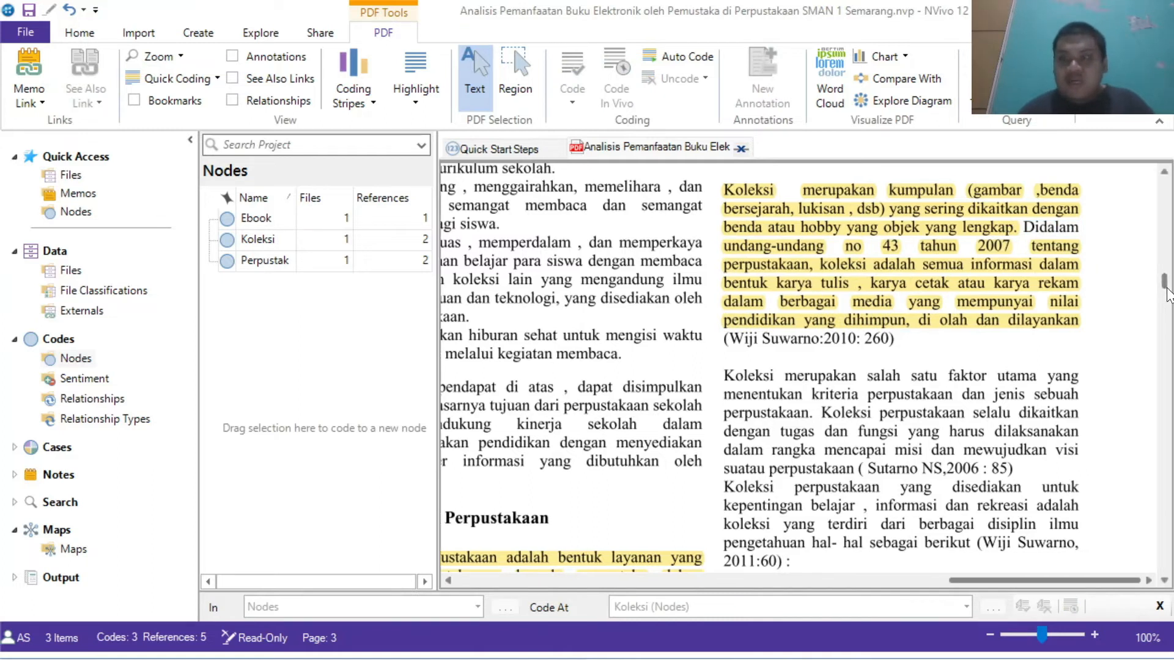
scroll(1168, 293, "down", 8)
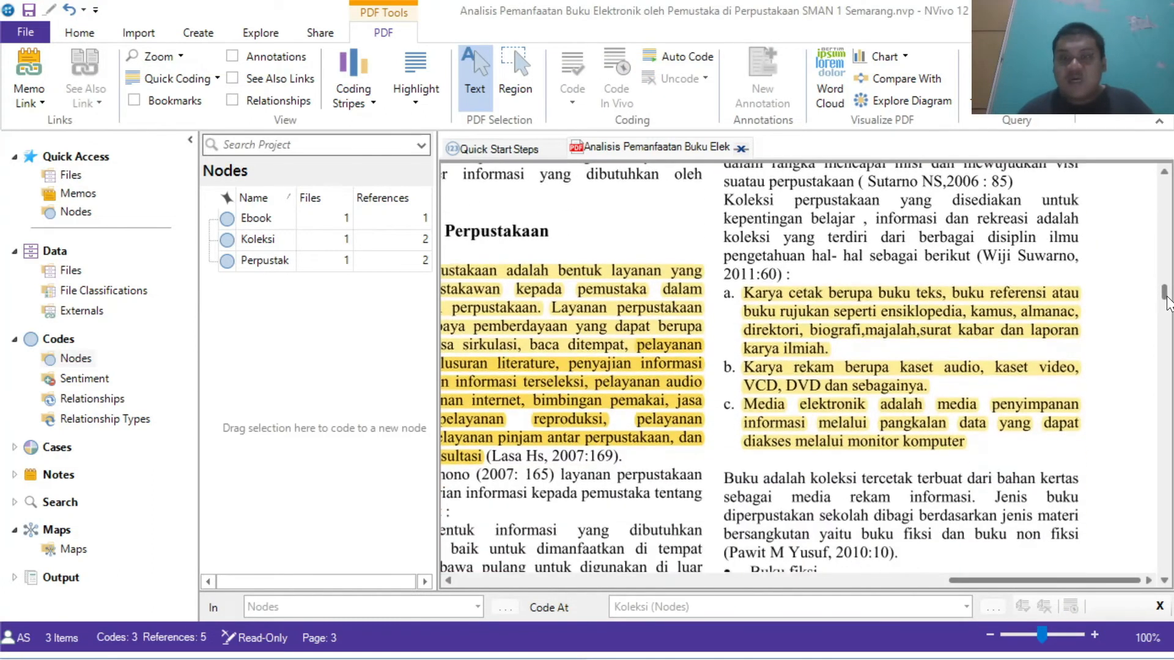
left_click_drag(1048, 580, 655, 597)
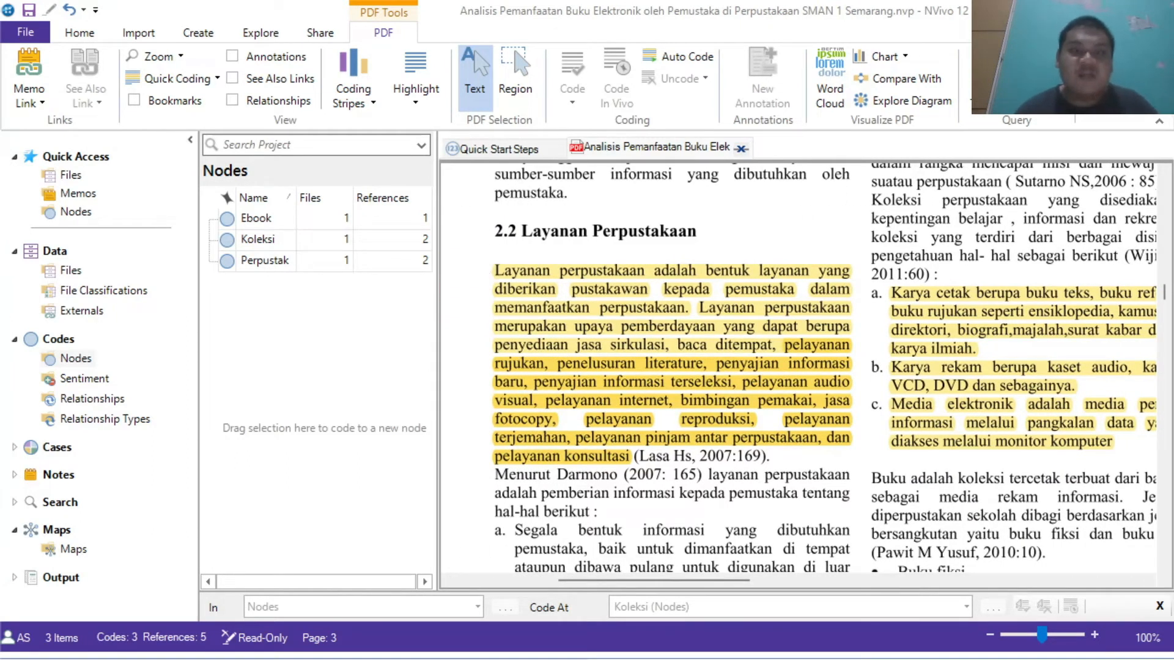
left_click_drag(494, 272, 688, 309)
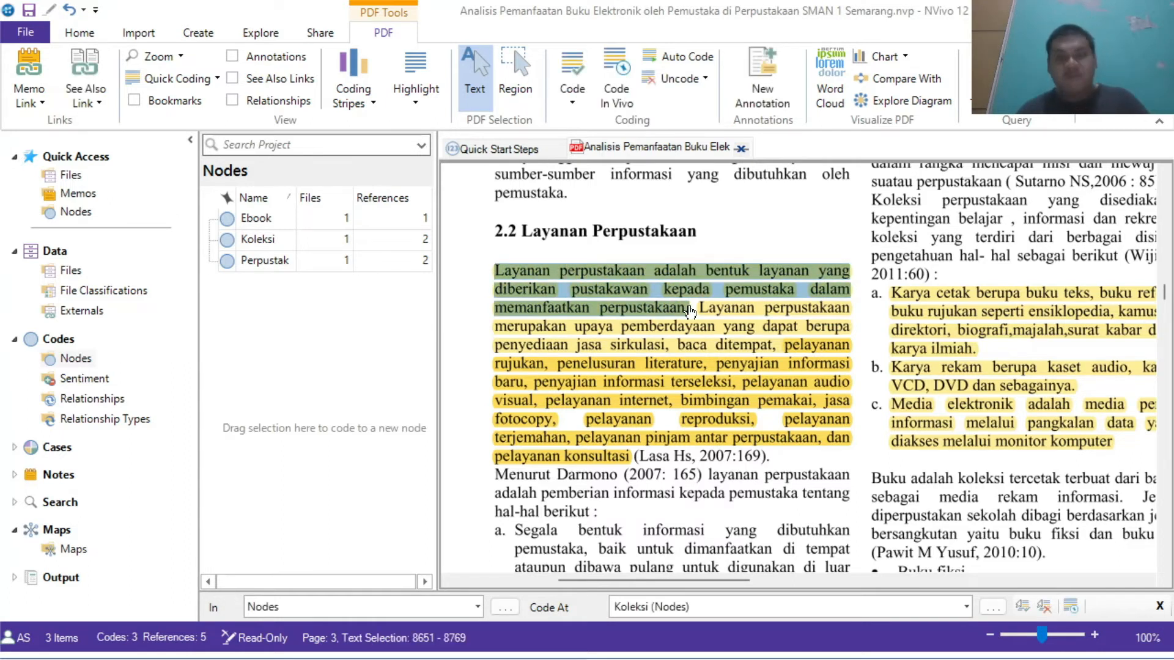
left_click(577, 64)
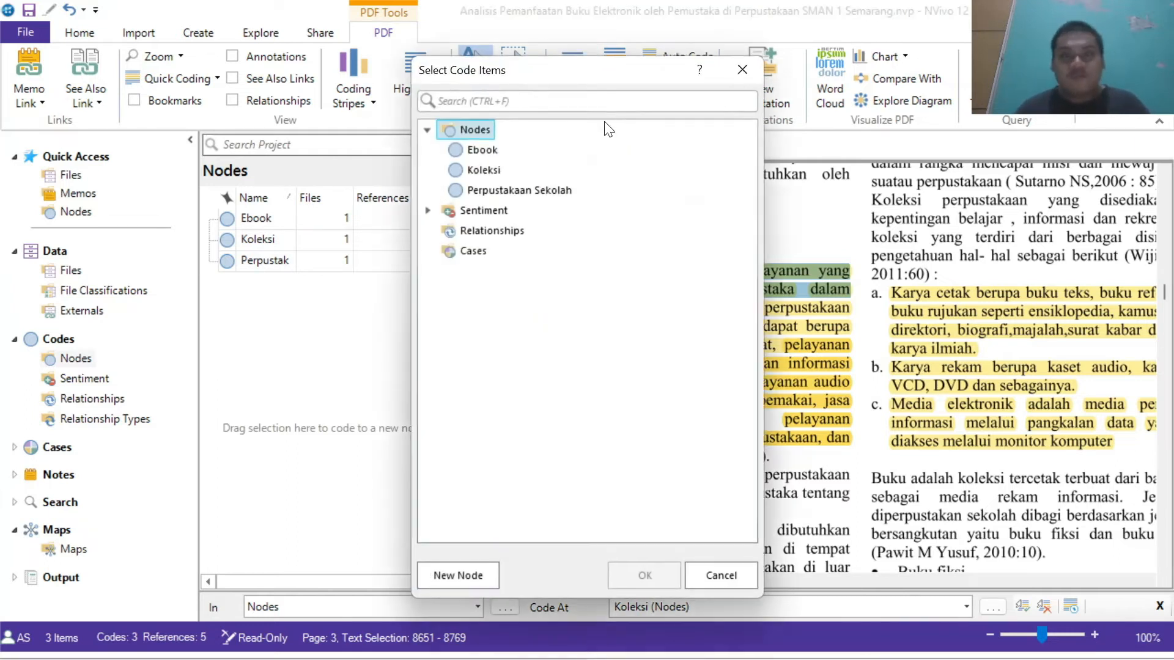
left_click(465, 577)
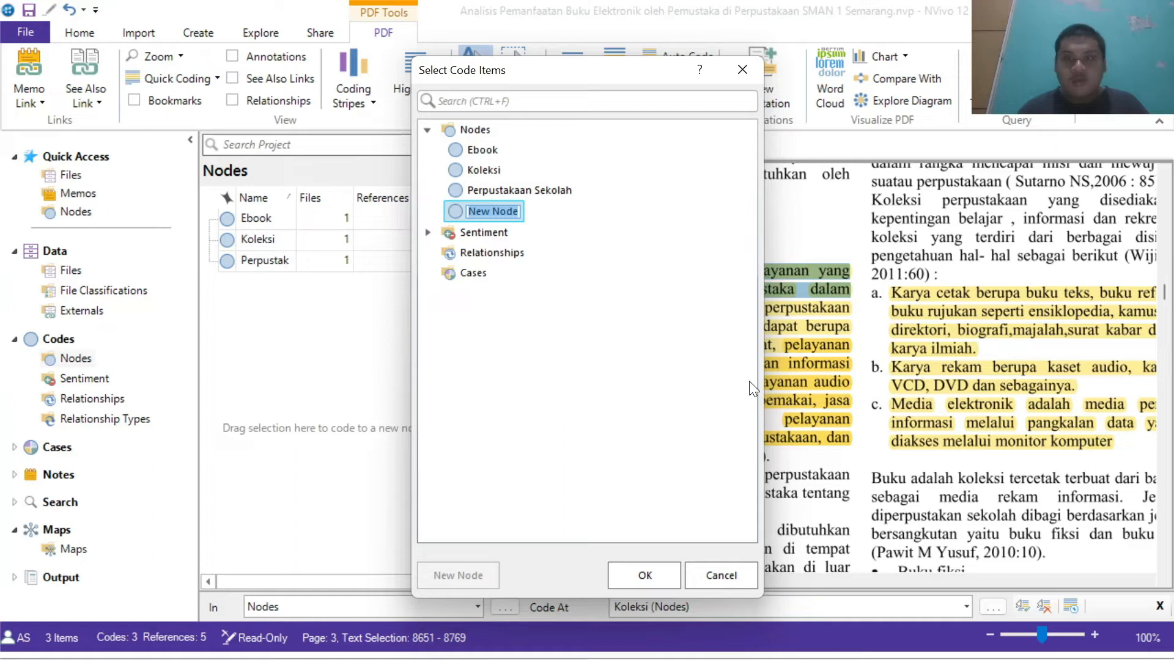
type("La")
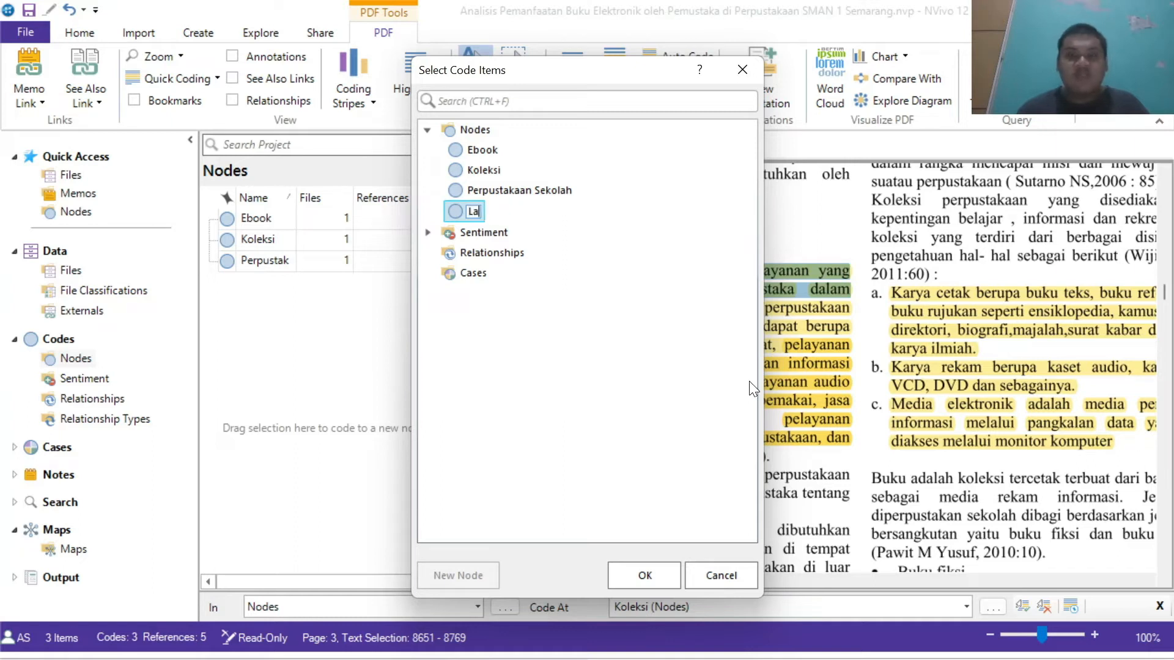
type("yanan")
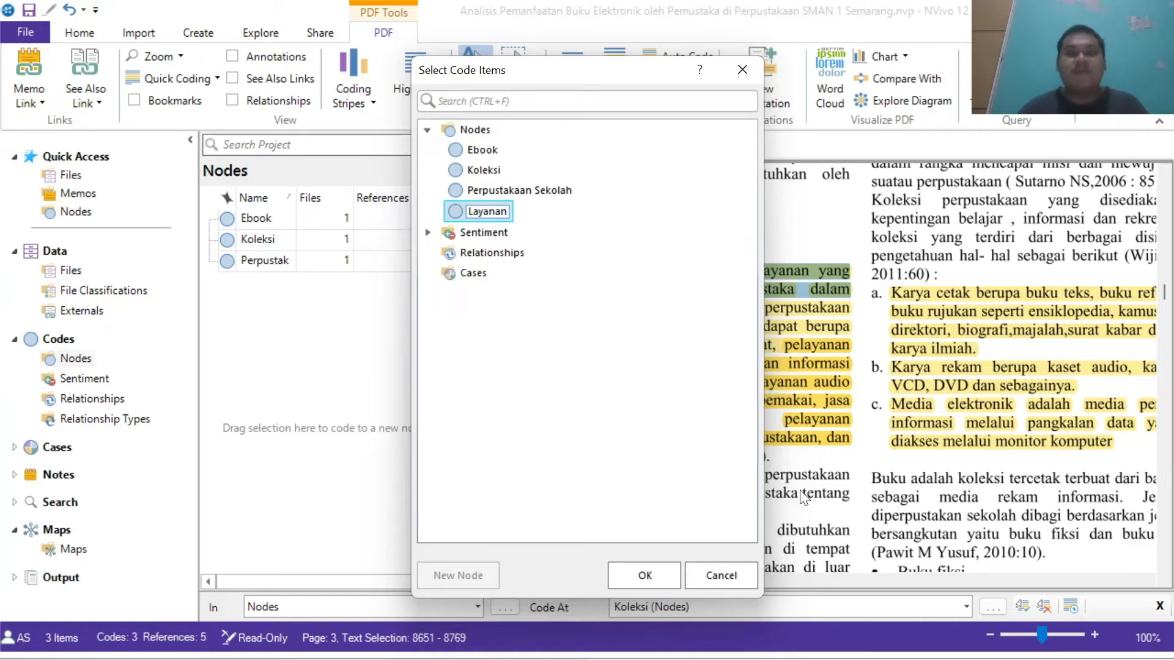
left_click(656, 572)
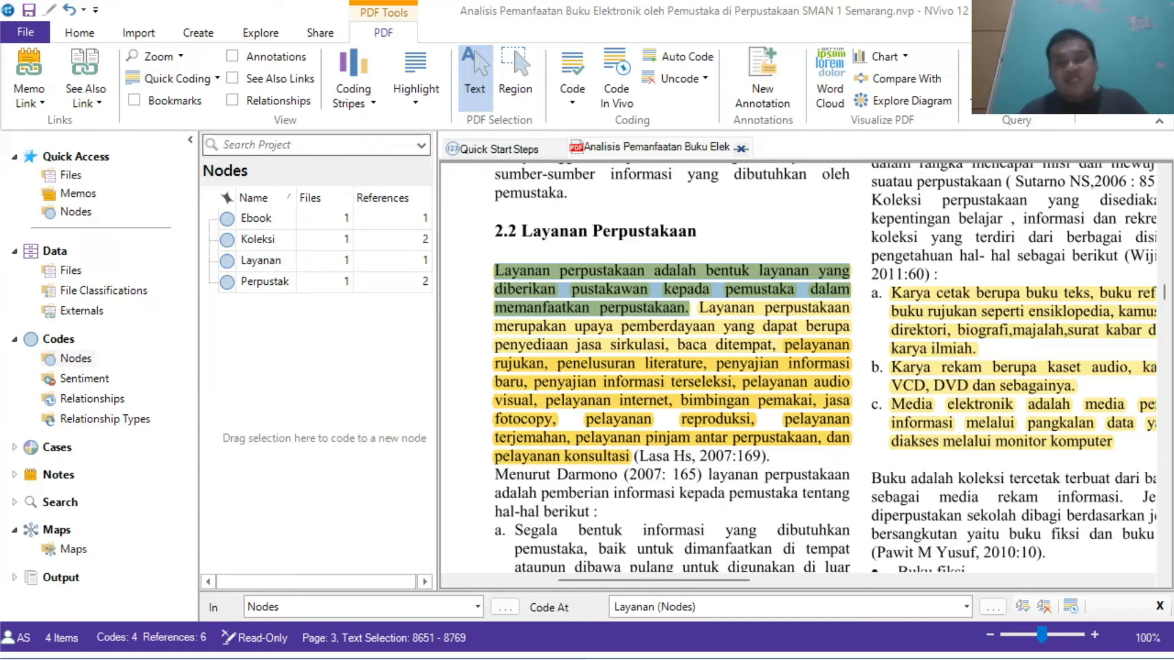
Step: Code the remaining highlighted list of library services in that paragraph to the existing Layanan node
left_click_drag(699, 308, 630, 456)
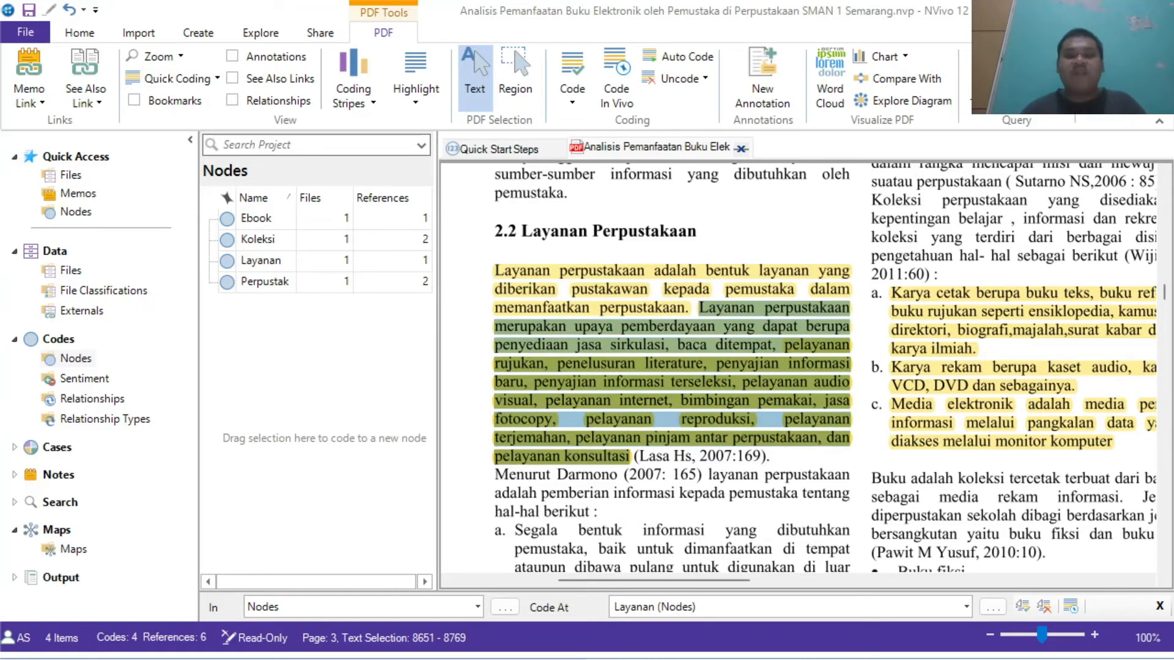
left_click(569, 68)
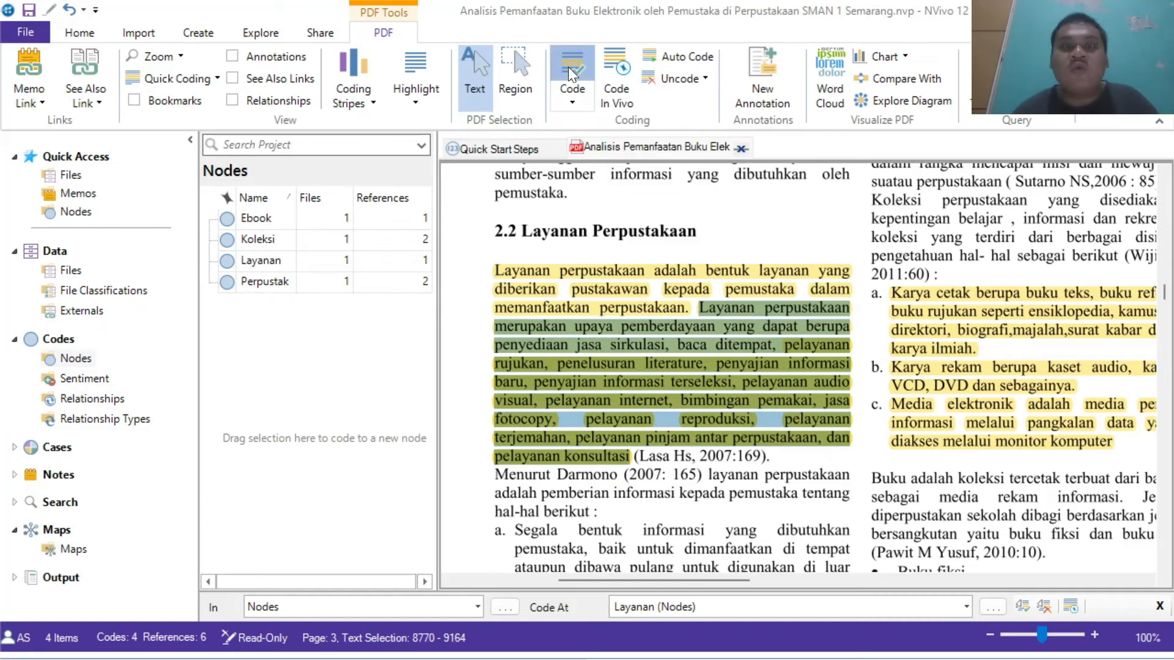
left_click(486, 191)
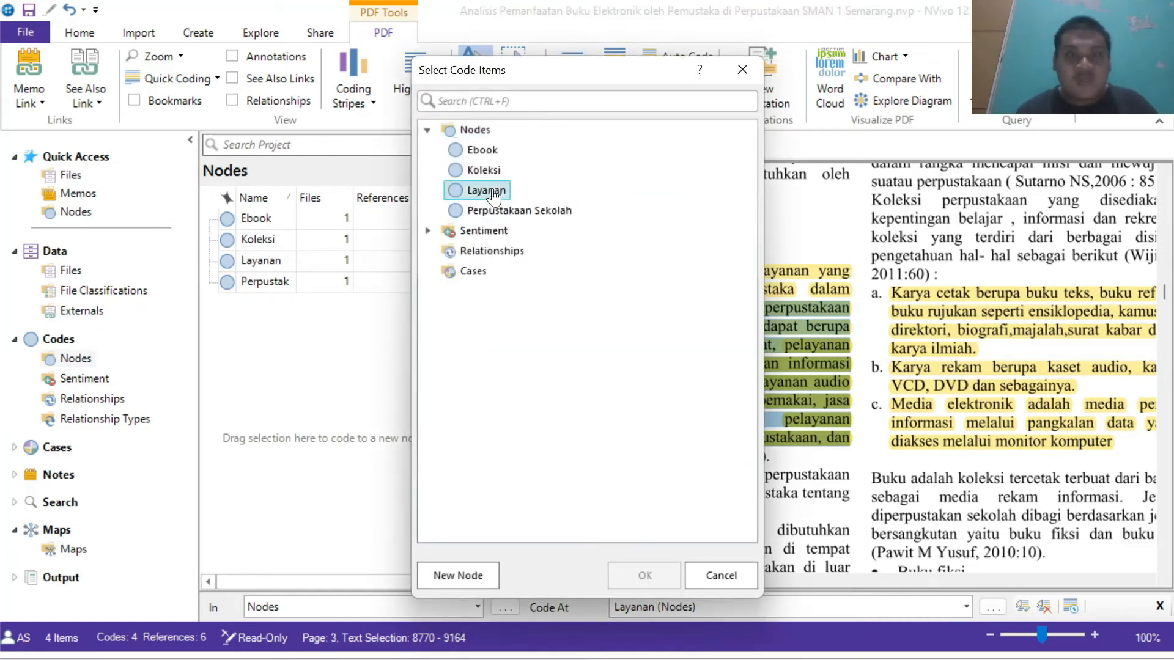
left_click(636, 567)
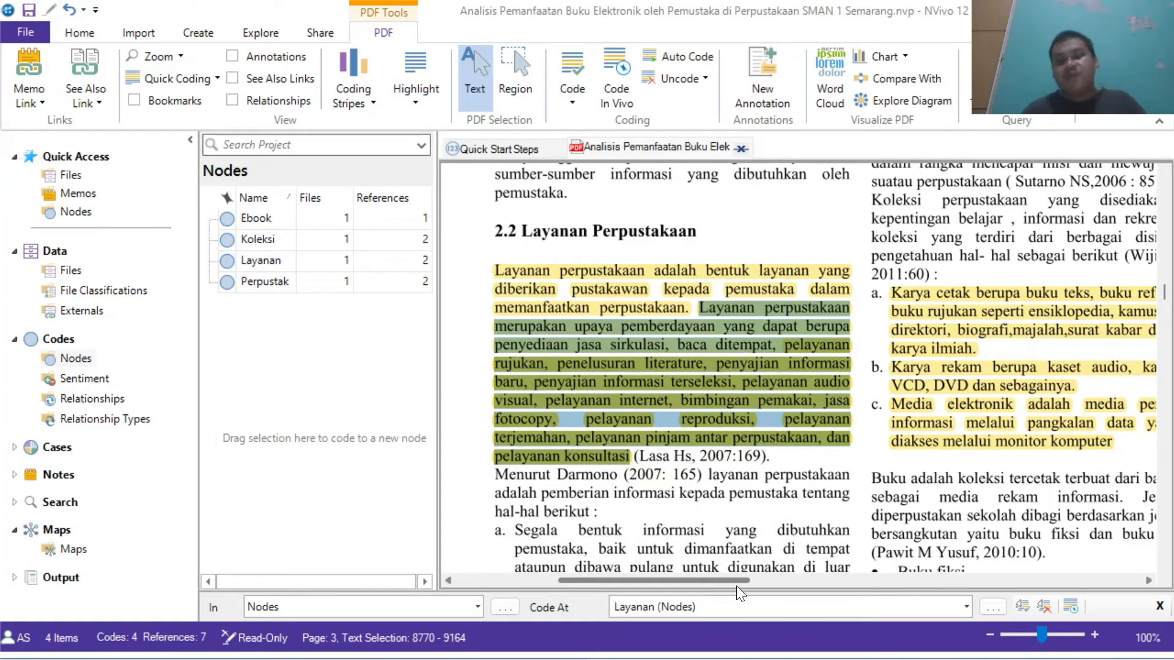
Step: Code the highlighted item on printed works (Karya cetak berupa buku teks...) to a new node named Karya Cetak
left_click_drag(729, 578, 1129, 590)
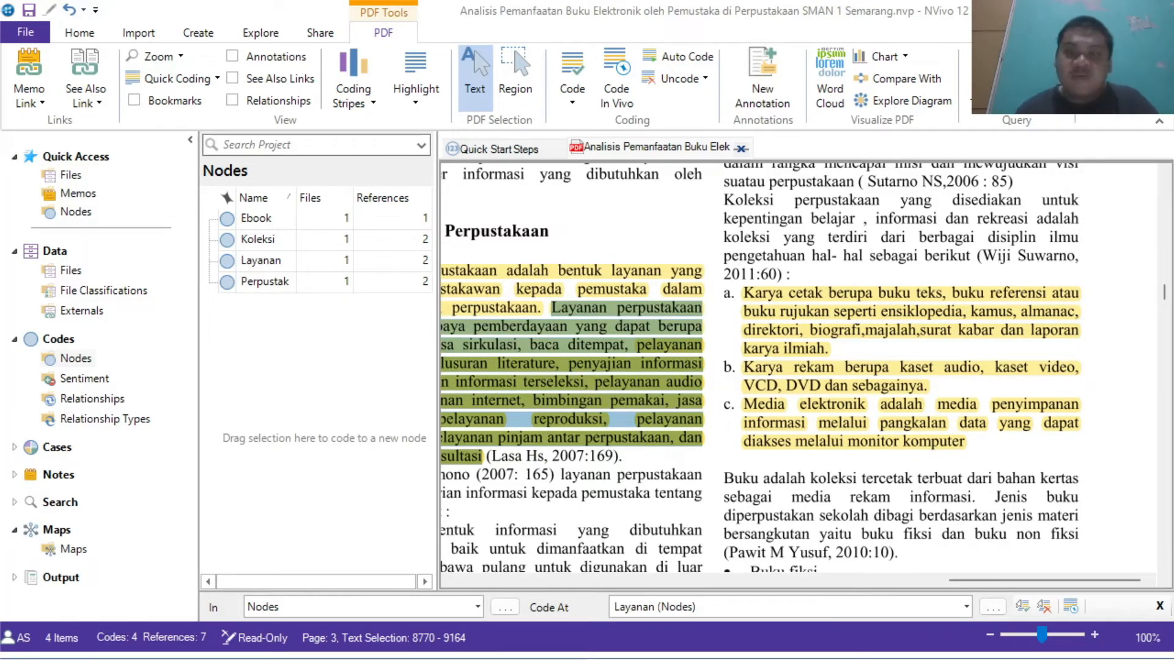
left_click_drag(743, 295, 829, 350)
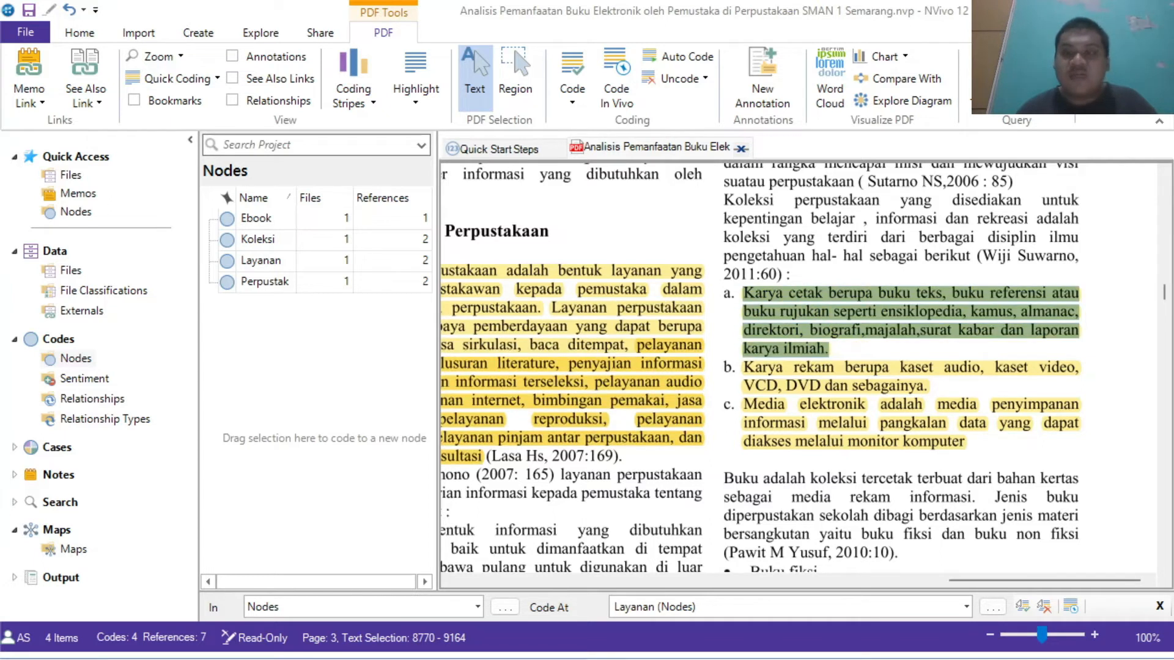
left_click(576, 63)
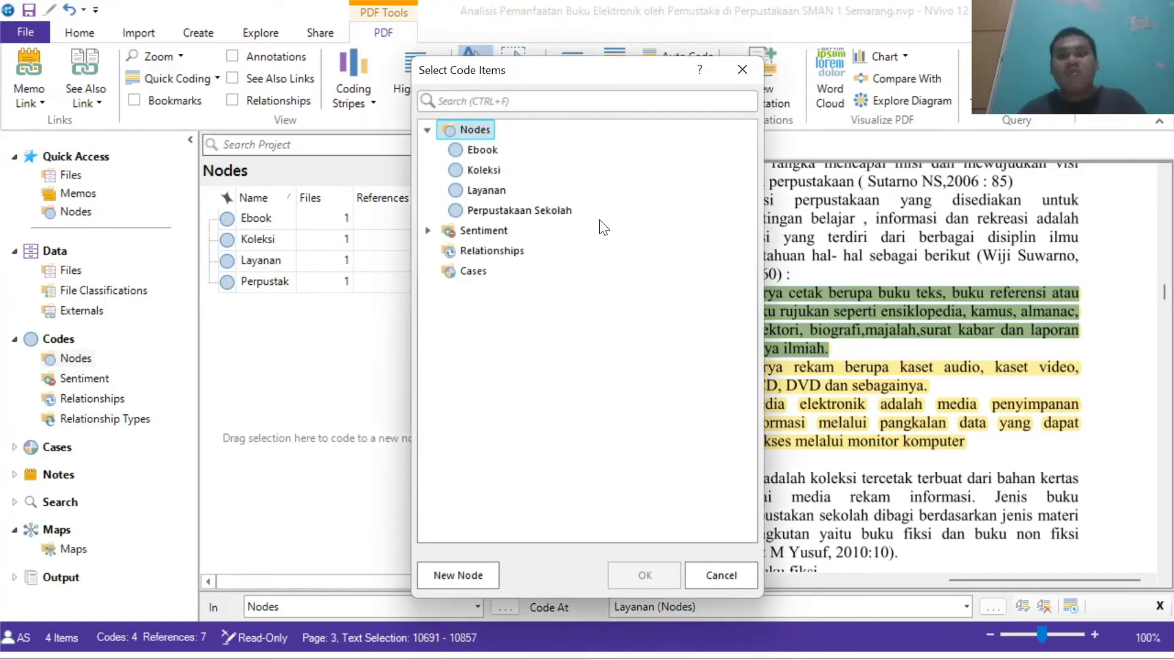
left_click(459, 574)
type("Karya")
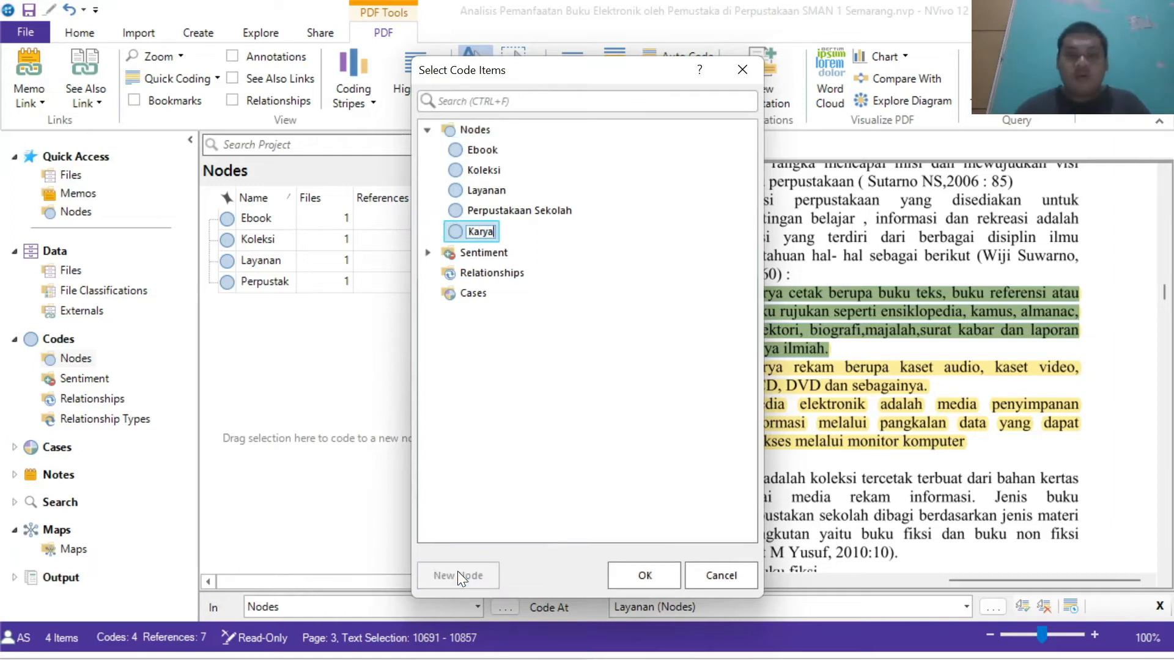
type(" Cetak")
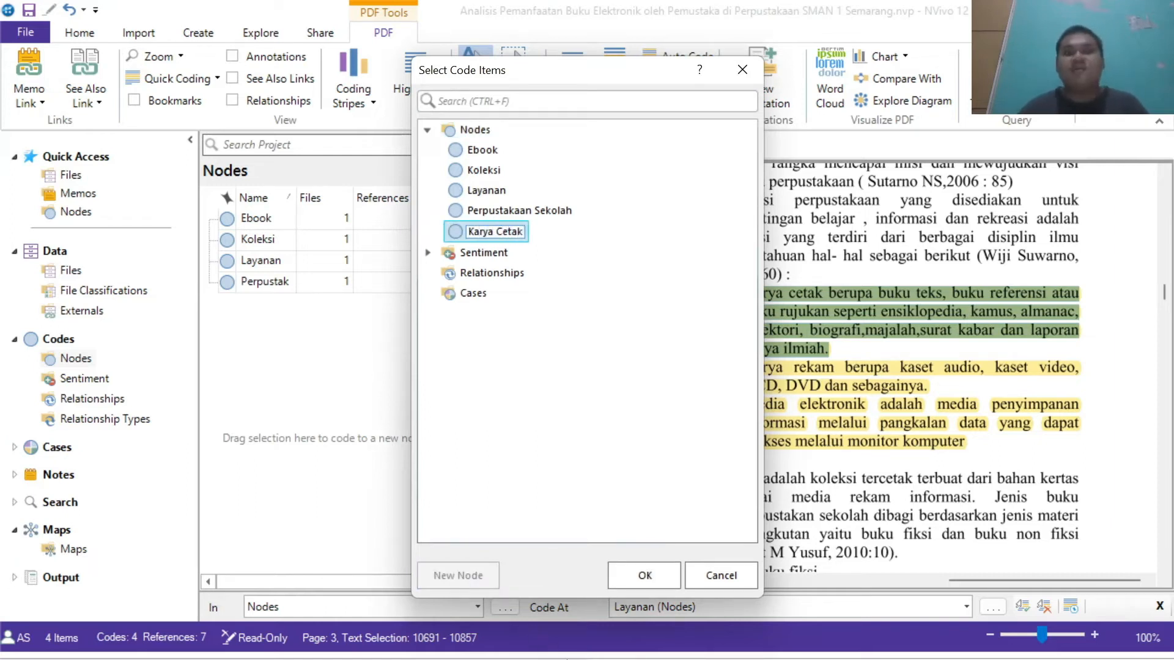
left_click(650, 574)
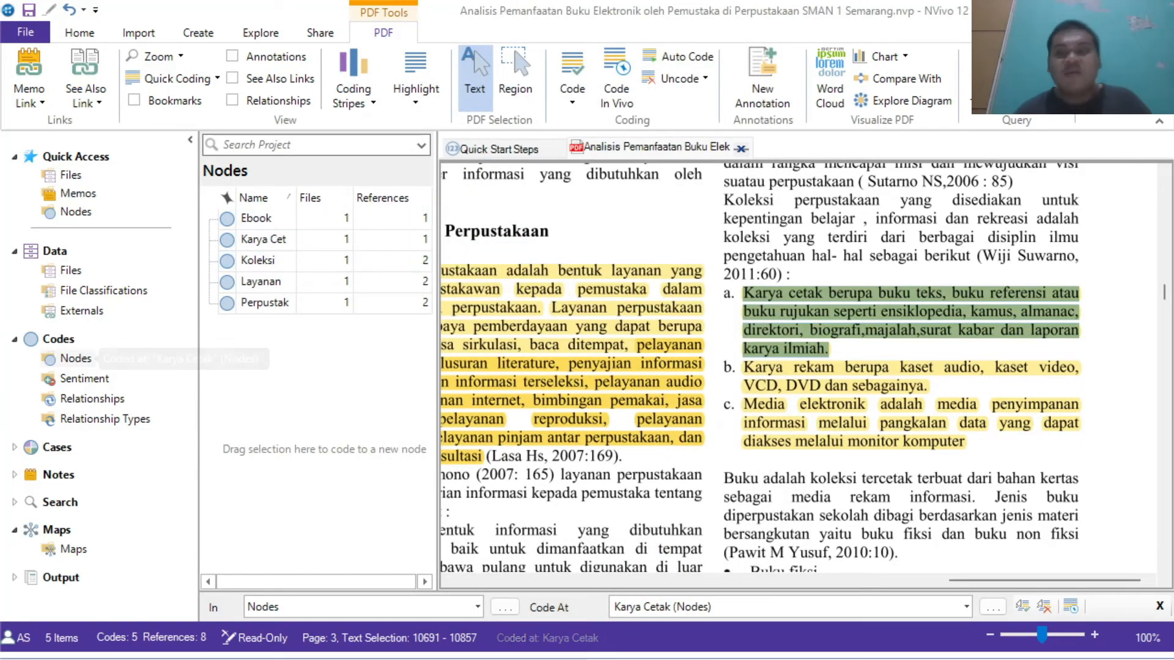
Step: Code the highlighted item on recorded works (Karya rekam berupa kaset audio...) to a new node named Karya Rekam
left_click_drag(742, 367, 927, 386)
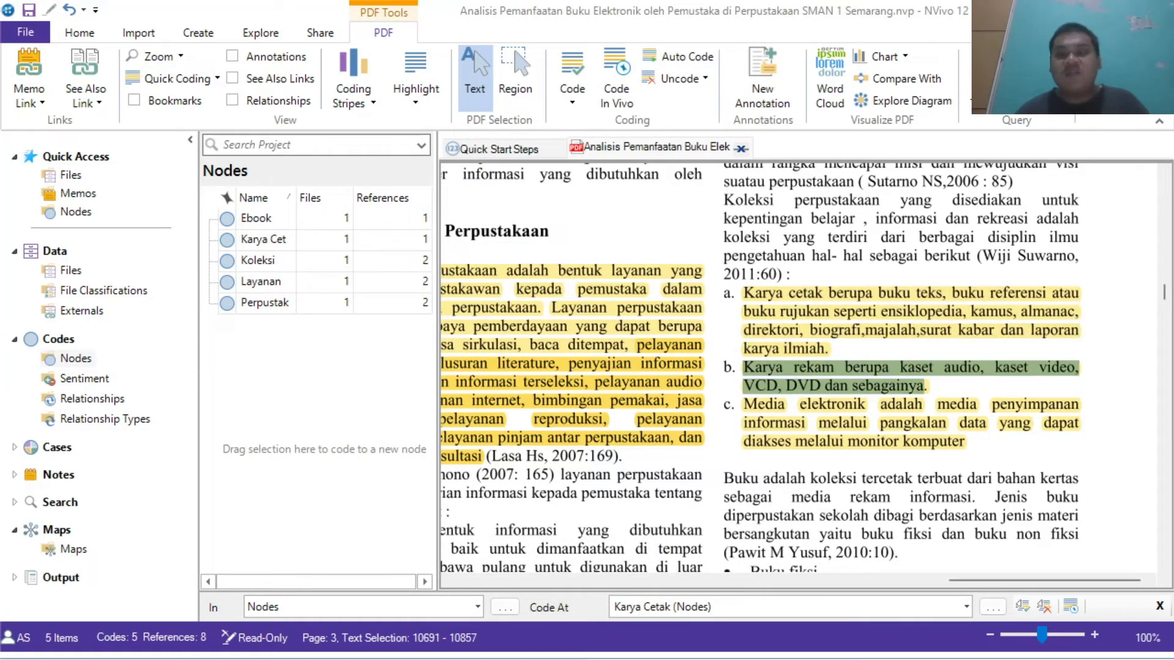
left_click(569, 71)
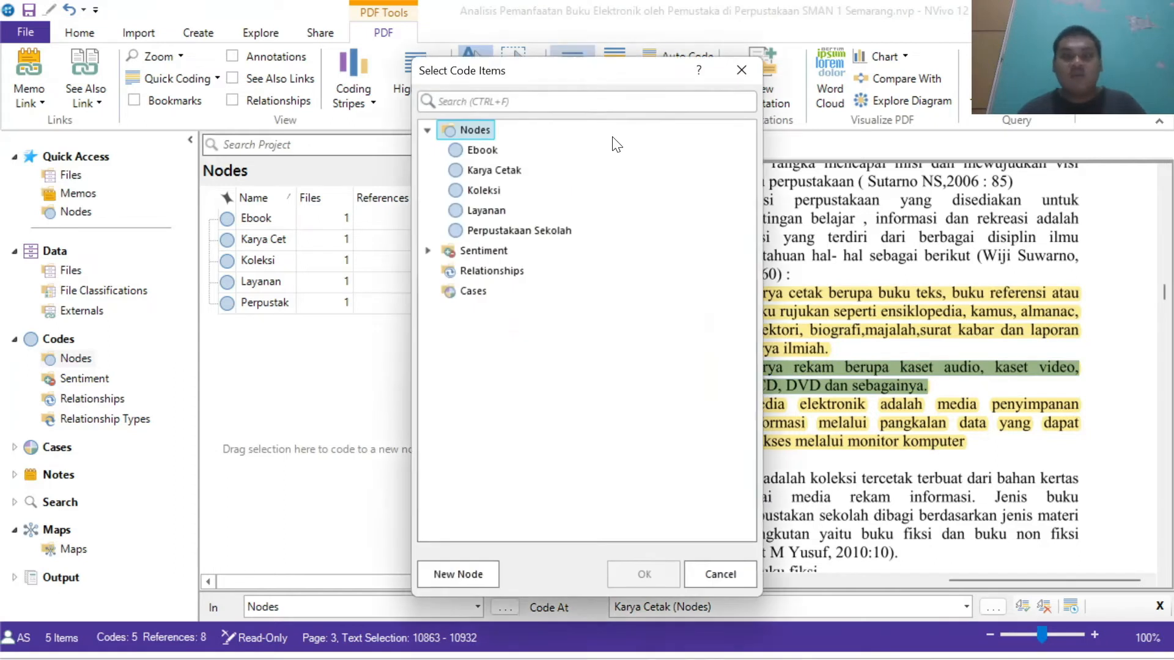
left_click(457, 576)
type("Karya Rekam")
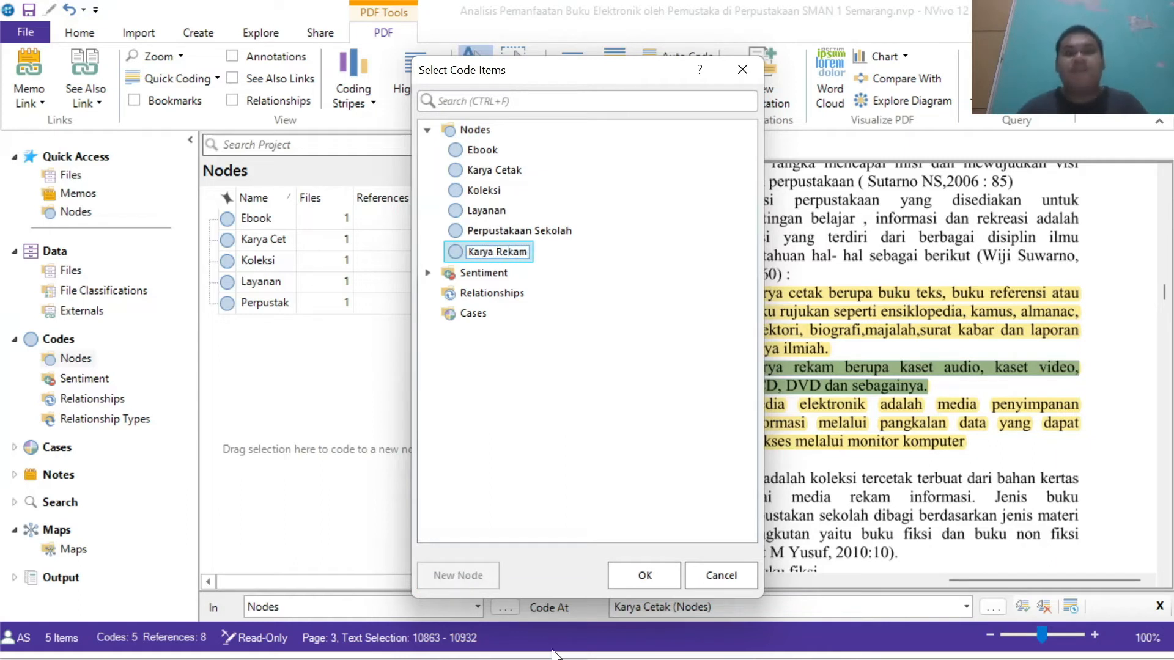
left_click(658, 583)
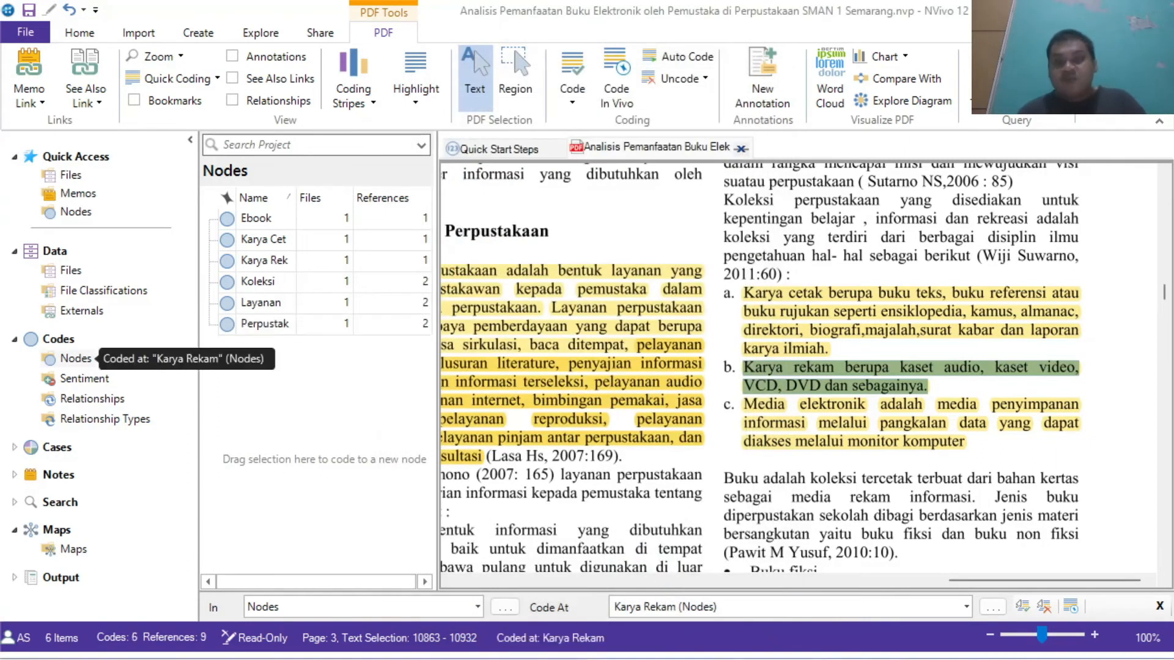
Step: Code the highlighted item on electronic media (Media elektronik adalah...) to a new node named Media Elektronik
left_click_drag(744, 404, 965, 441)
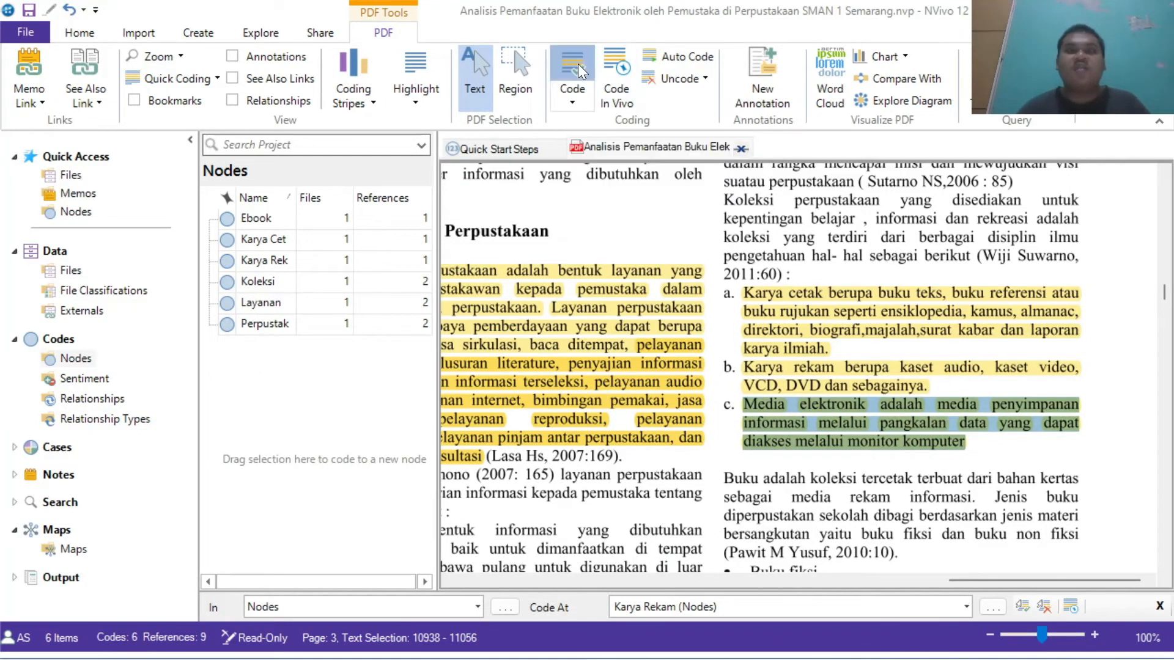
left_click(578, 63)
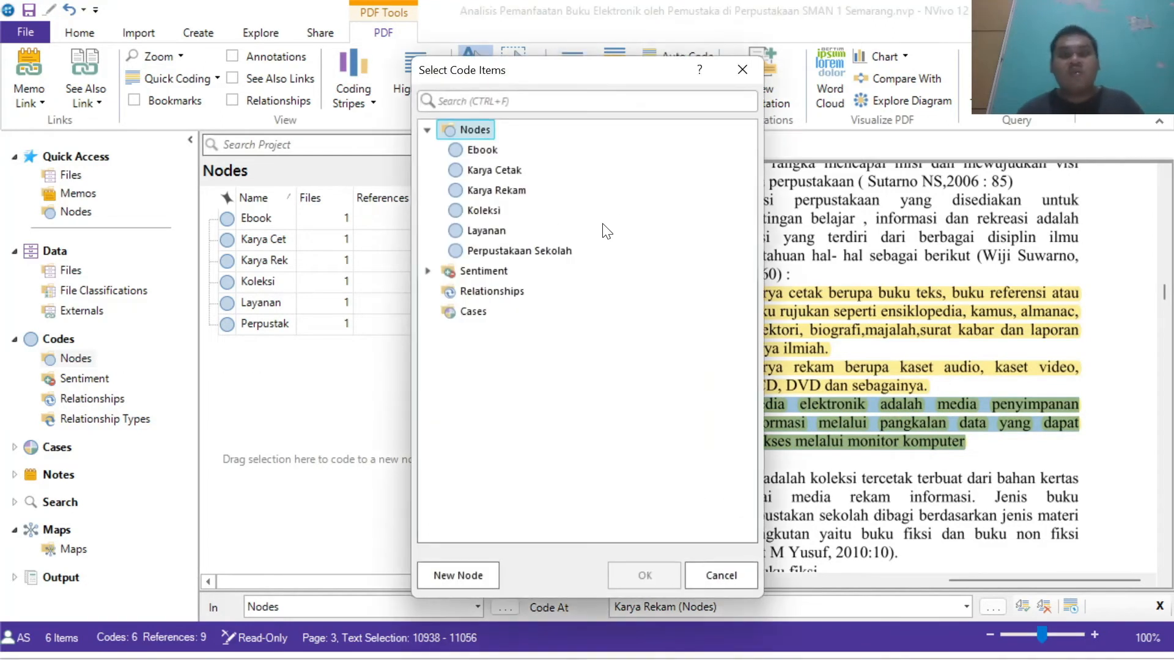
left_click(454, 575)
type("Media")
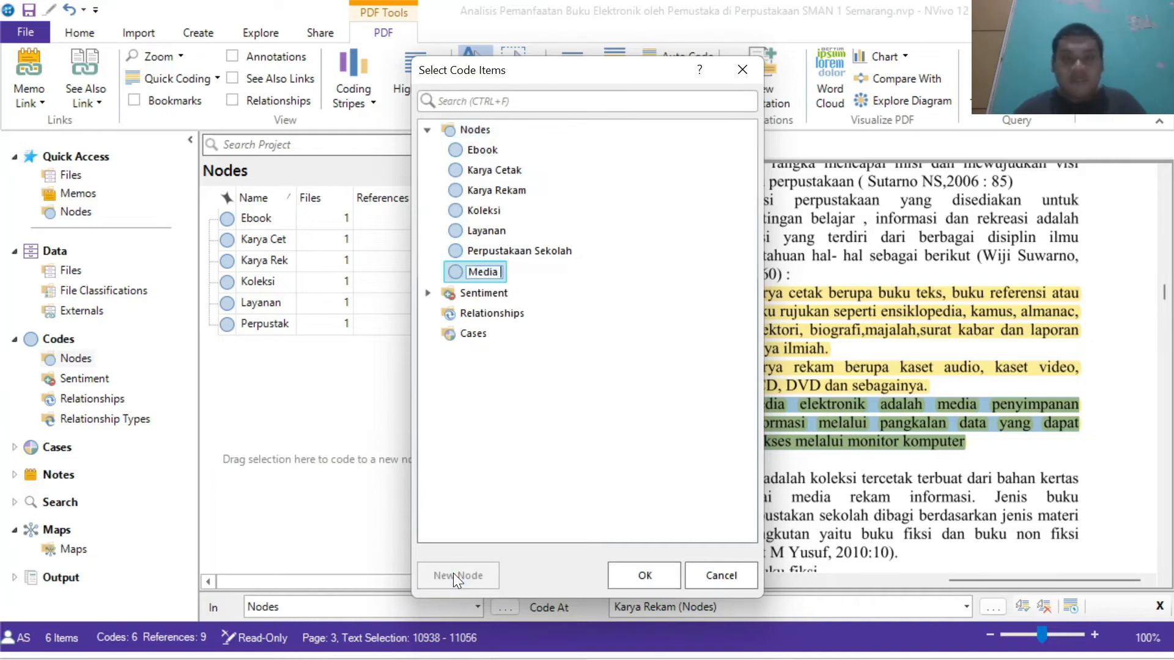
type(" Elektronik")
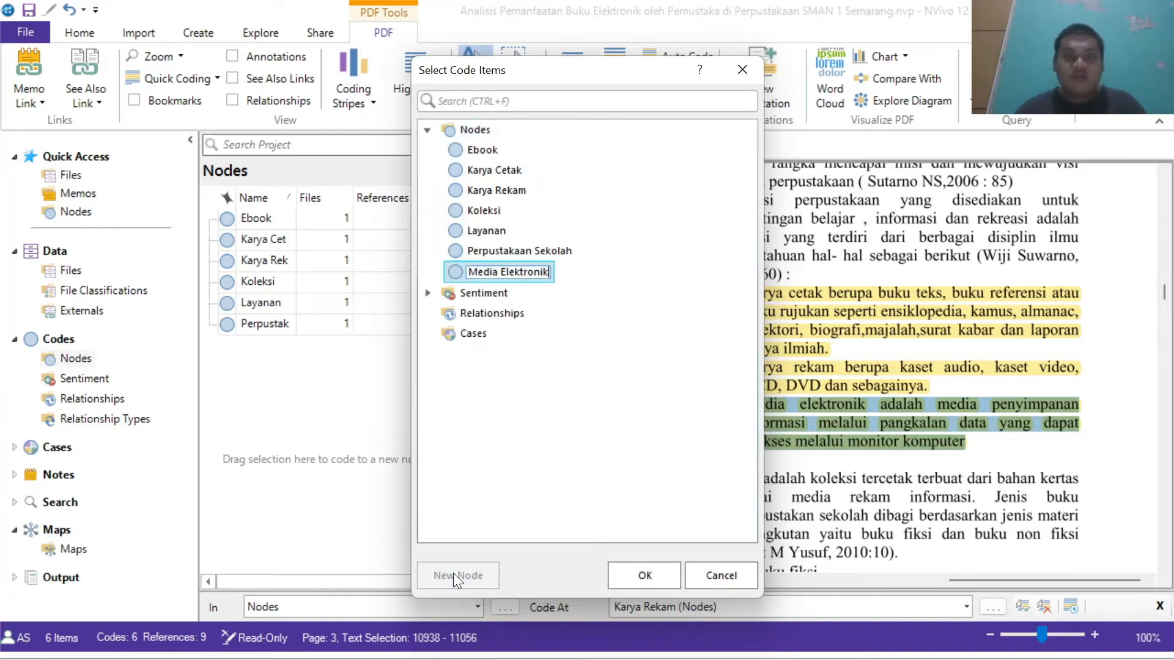
left_click(647, 574)
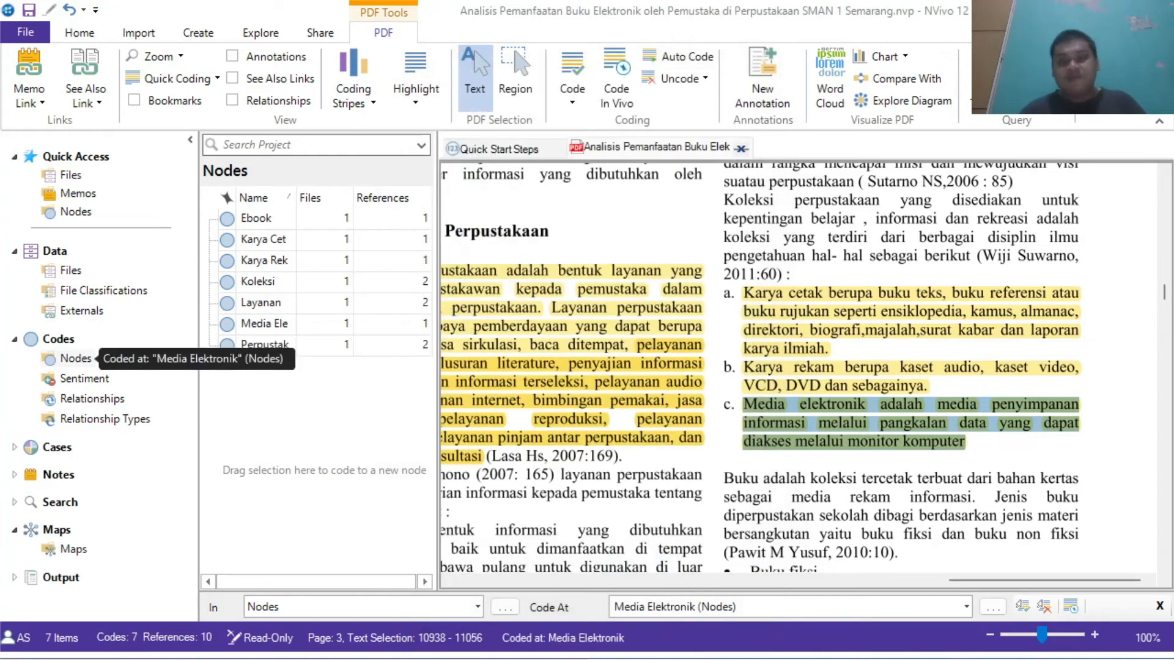
Step: Code the highlighted first sentence of section 4.2 Kunjungan Perpustakaan dan Manfaatnya to a new node named Kunjungan Perpustakaan
left_click_drag(1165, 294, 1167, 384)
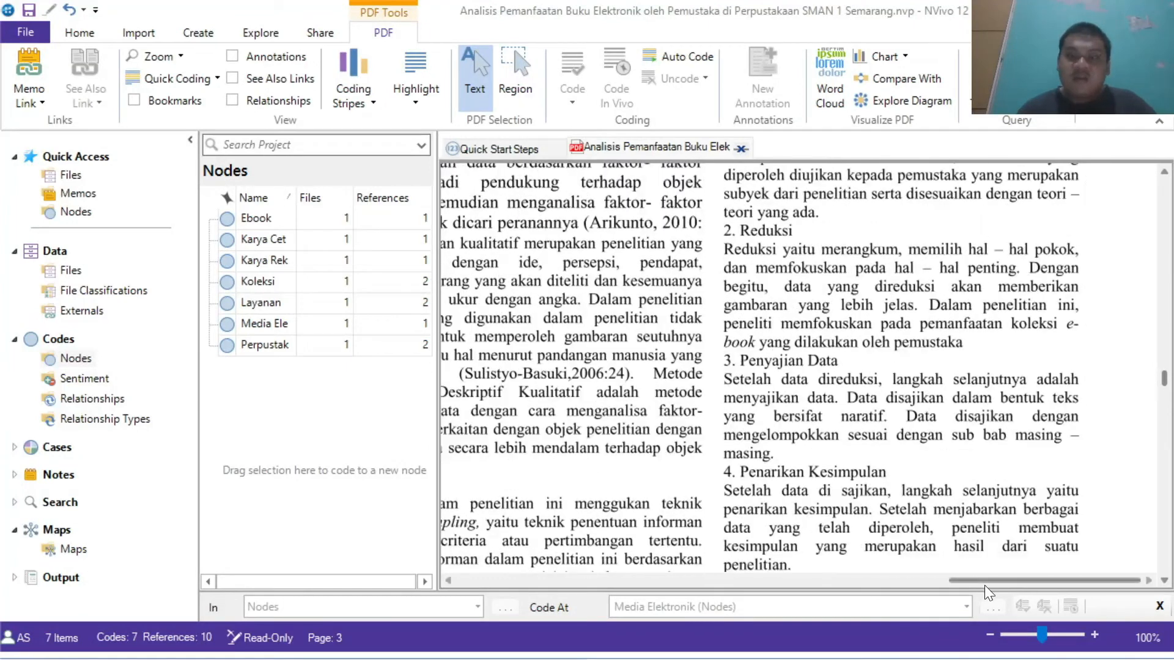
left_click_drag(982, 578, 557, 562)
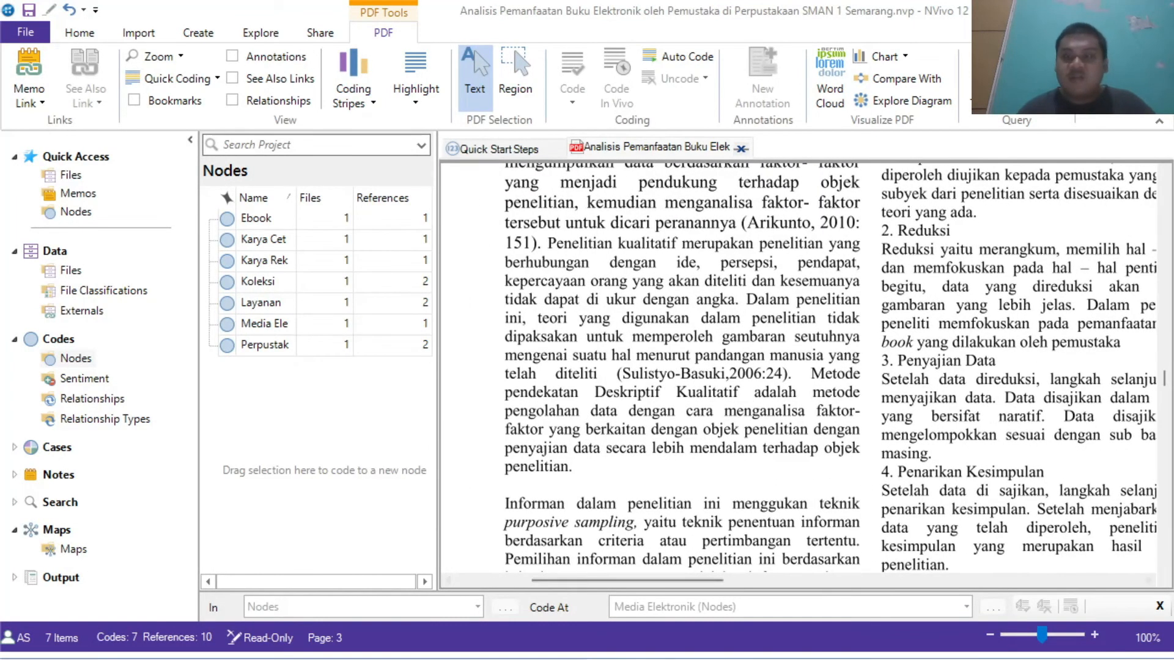
left_click_drag(1166, 385, 1164, 465)
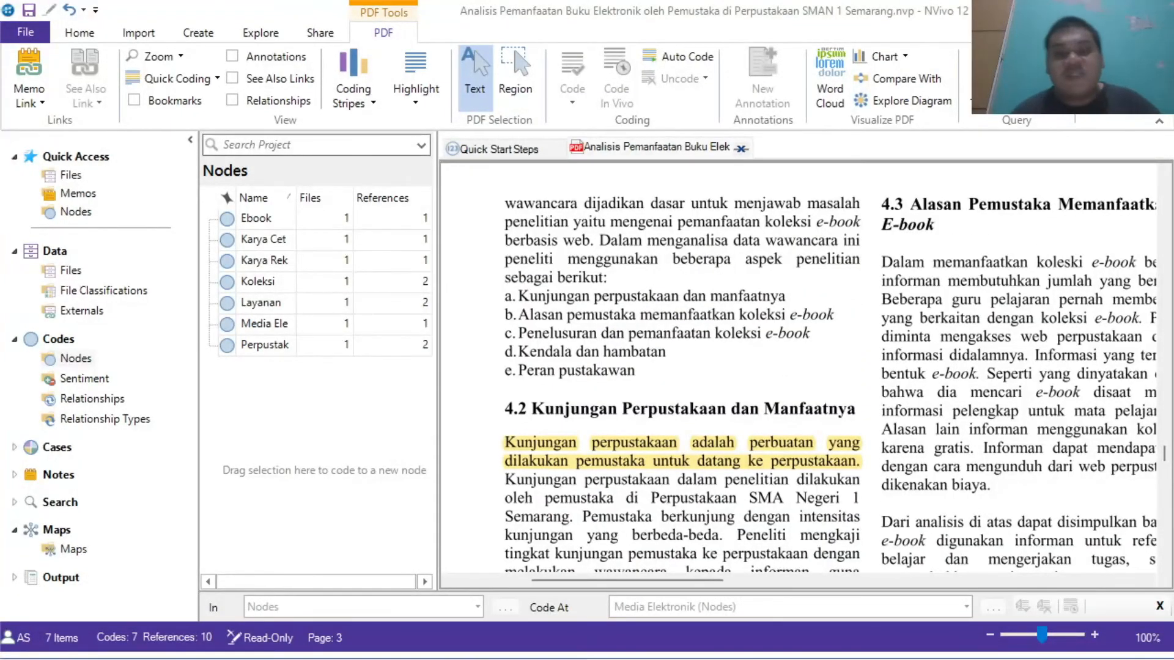
left_click_drag(504, 442, 859, 462)
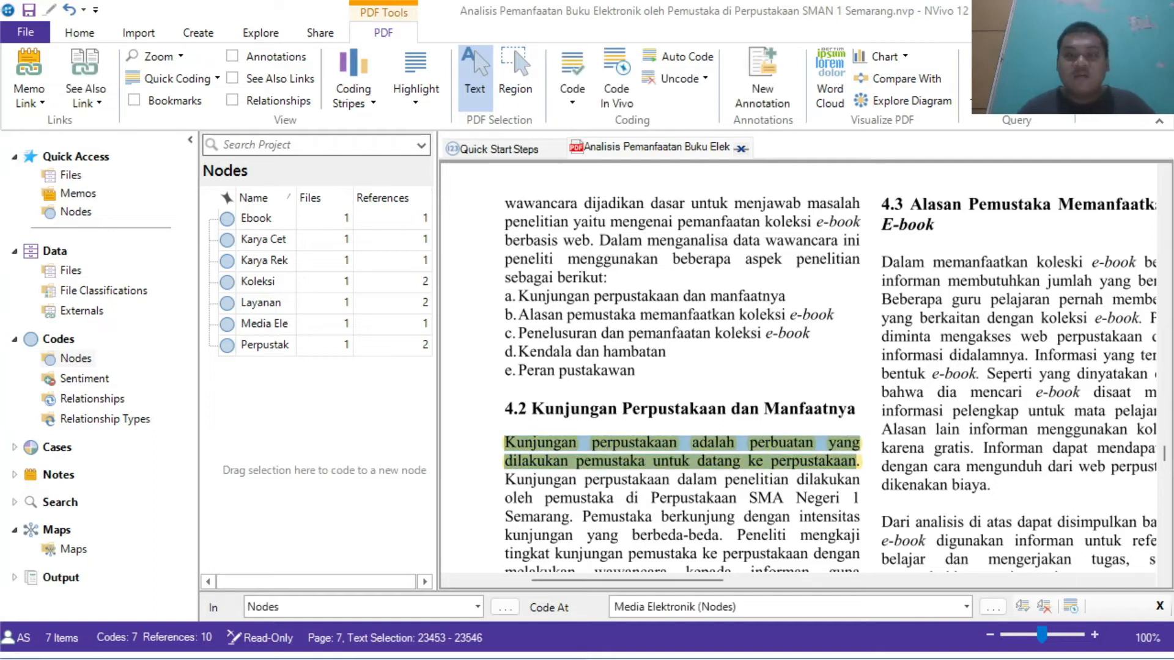
left_click(571, 72)
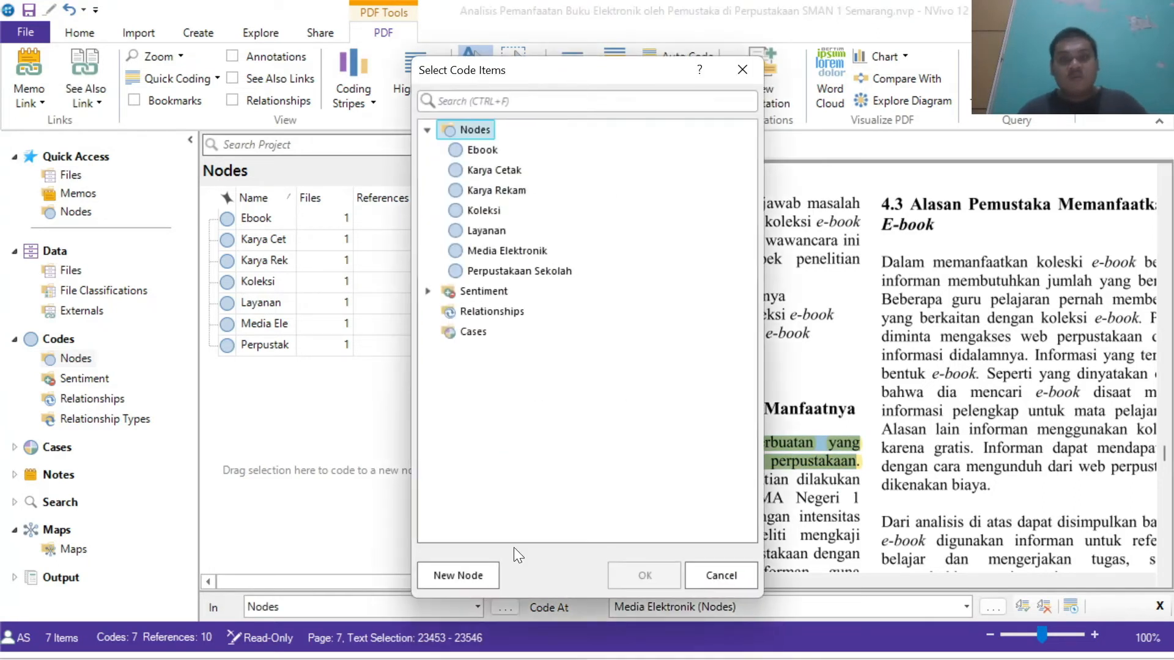
left_click(460, 573)
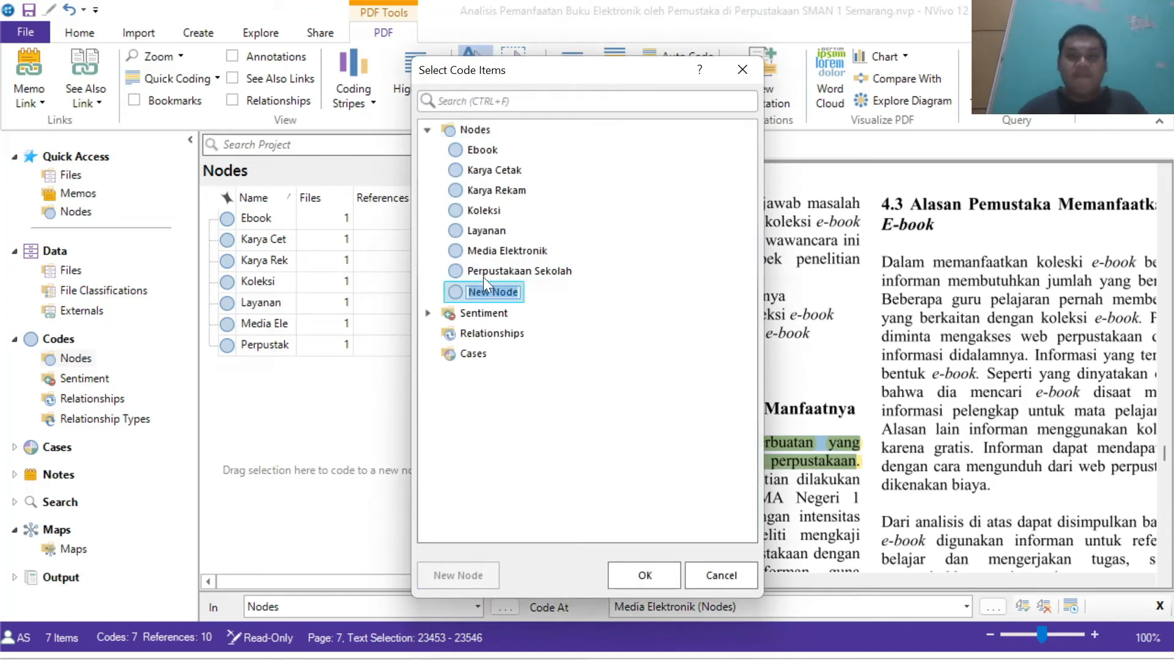
type("Kunjungan Perpustakaan")
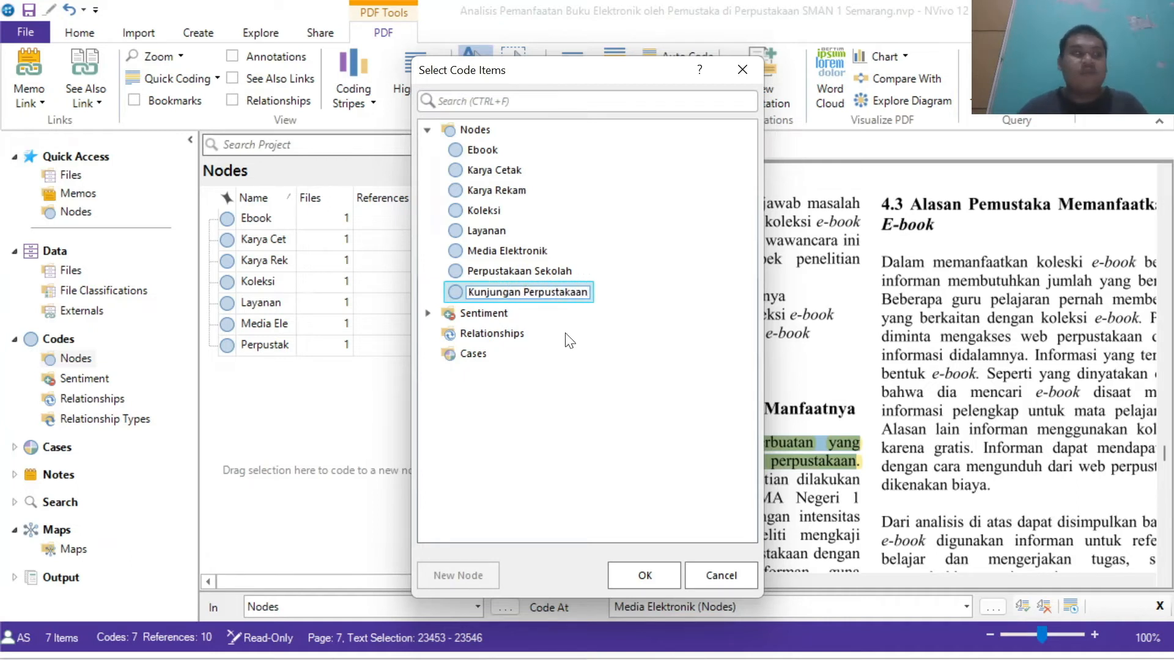
left_click(651, 574)
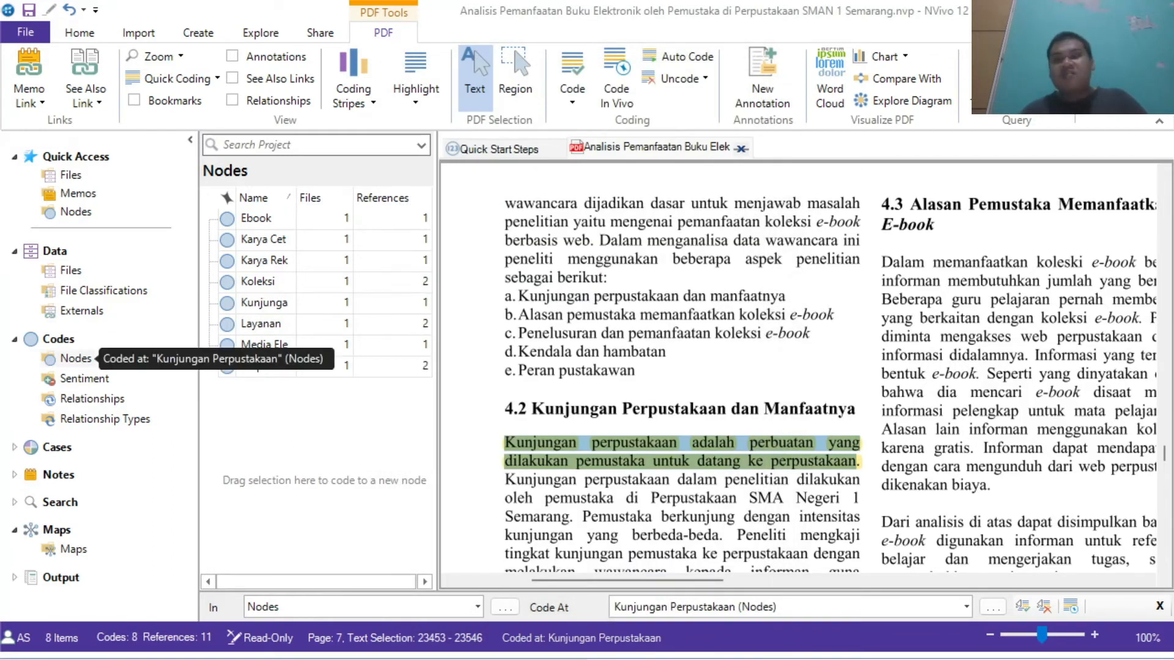
Step: Run a text search query for the word Sekolah across the project's files
mouse_move(1165, 457)
left_mouse_down()
mouse_move(1165, 406)
mouse_move(1165, 489)
mouse_move(1165, 406)
mouse_move(1167, 476)
left_mouse_up()
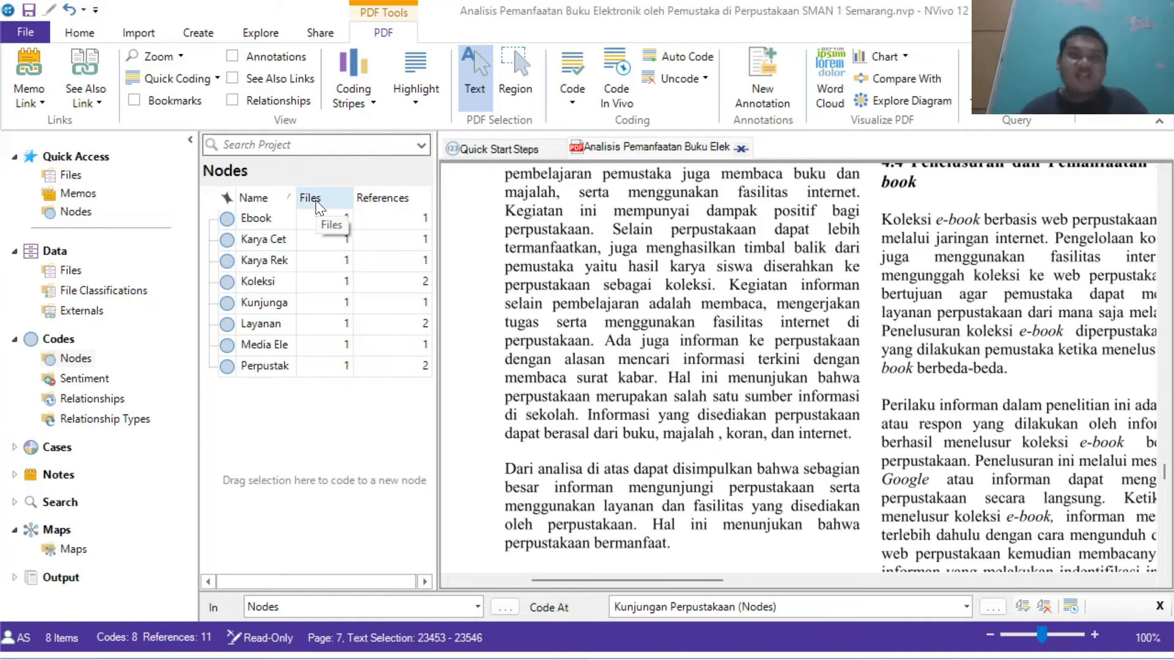
left_click(266, 35)
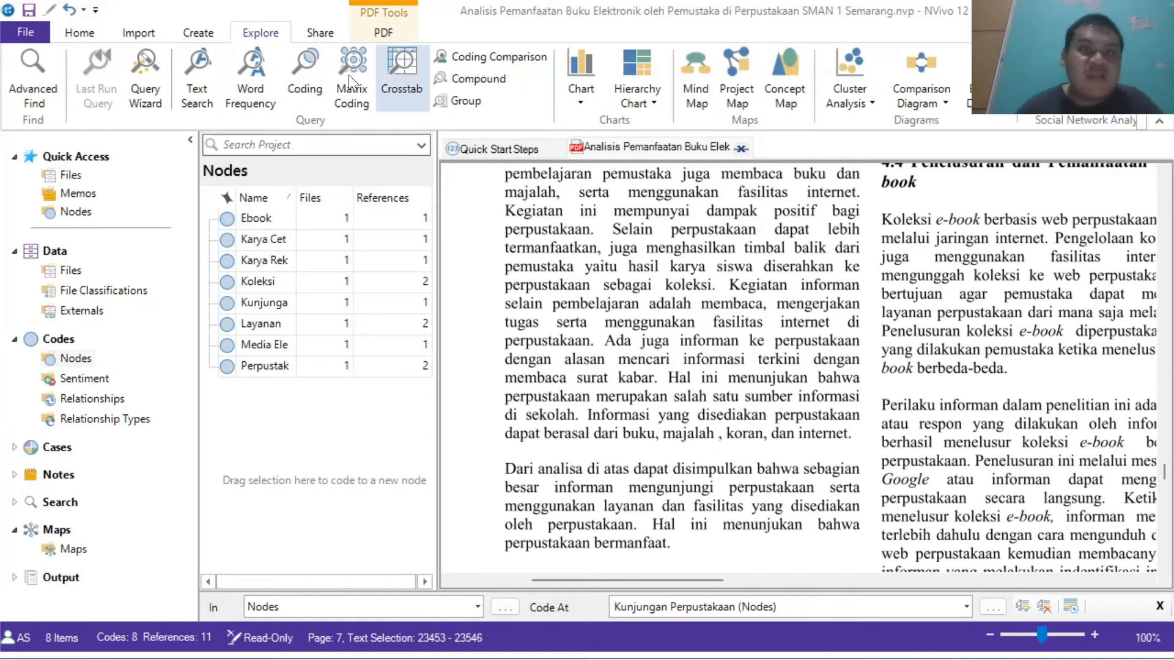
left_click(199, 68)
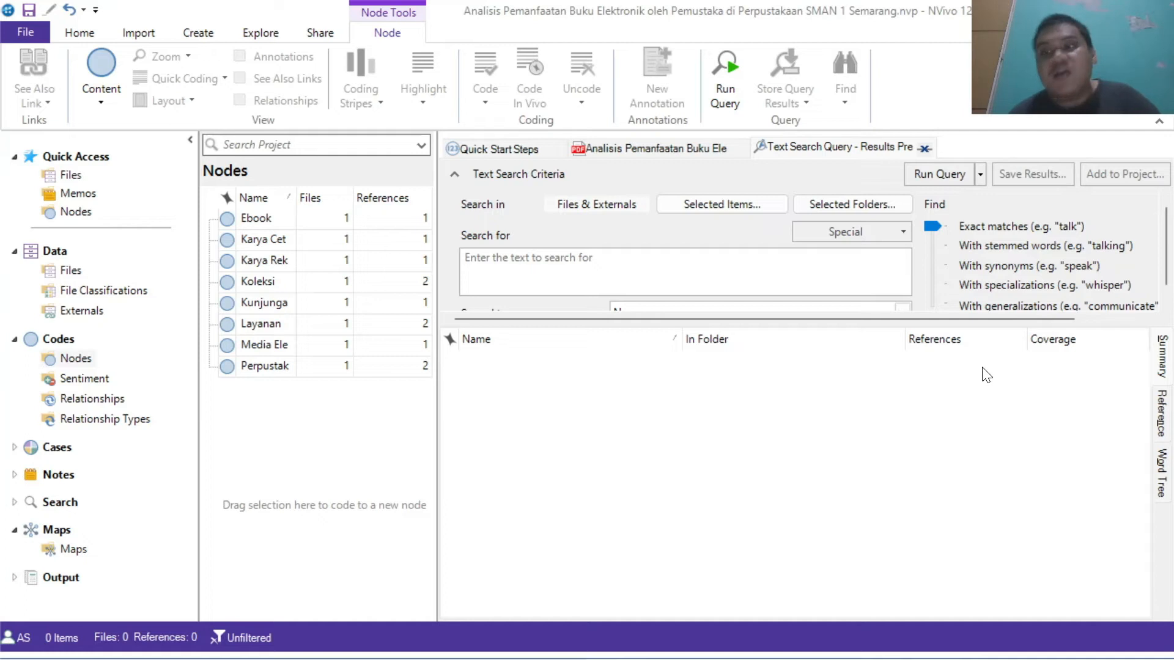
scroll(1171, 285, "down", 1)
scroll(1171, 284, "up", 1)
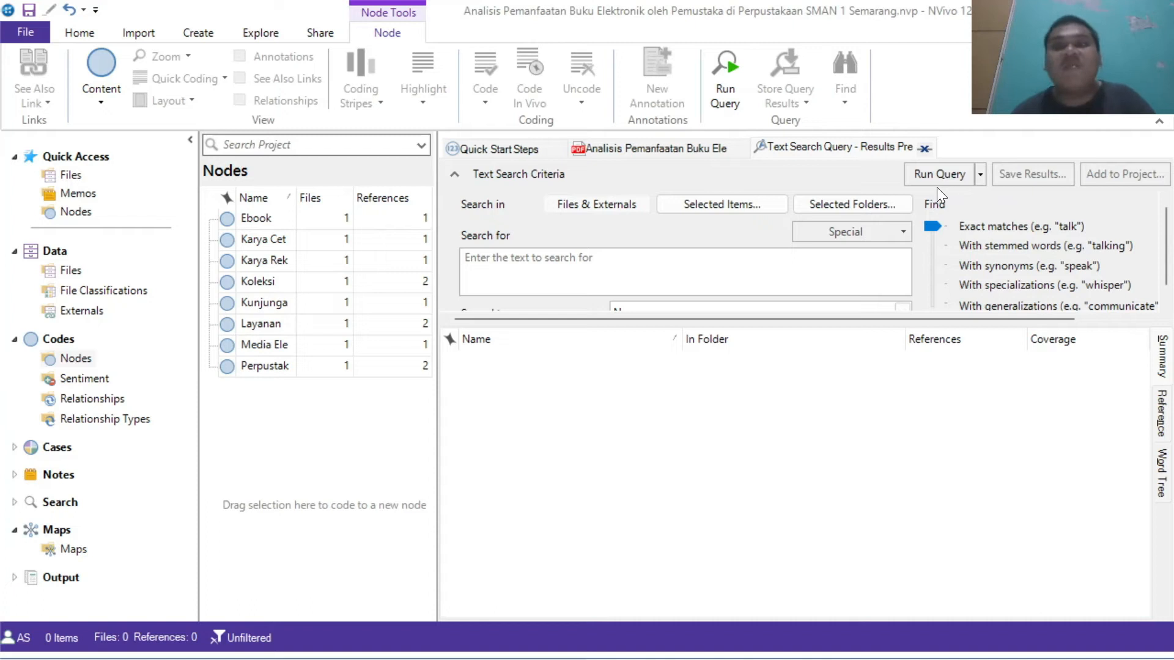
left_click(673, 269)
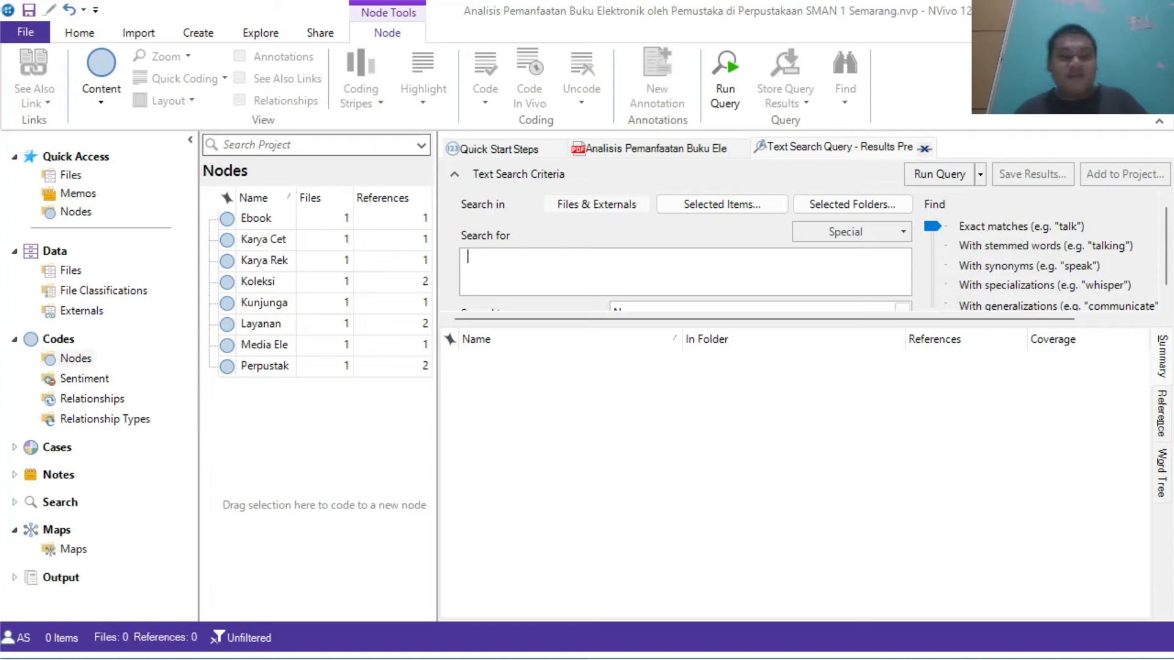
type("Se")
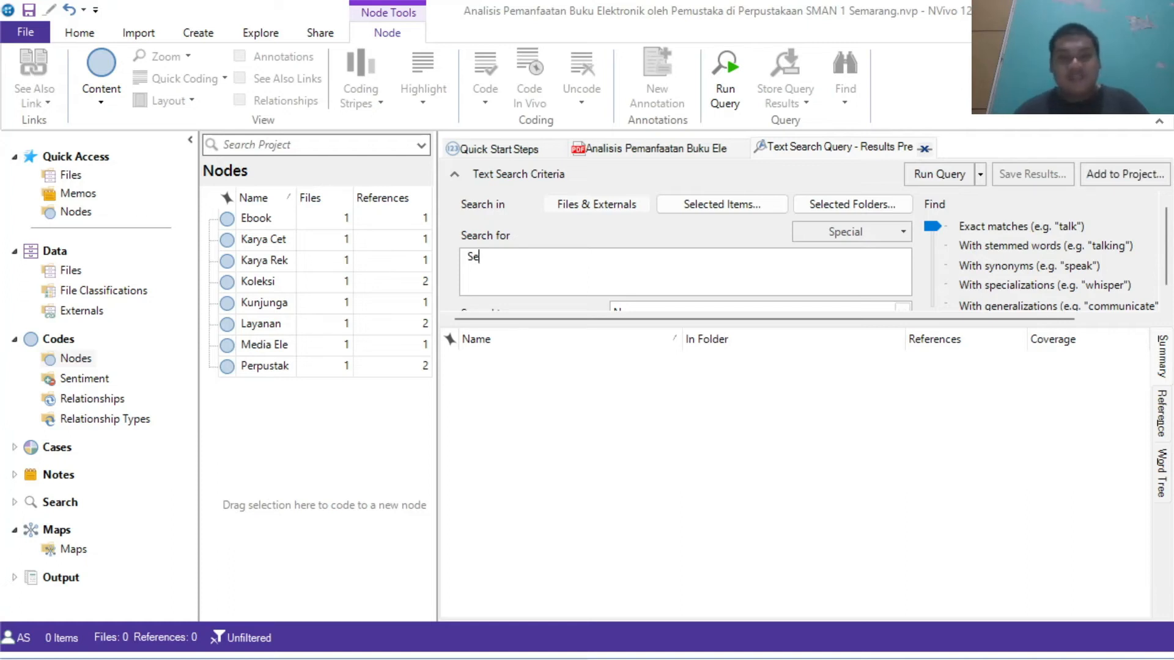
type("kolah")
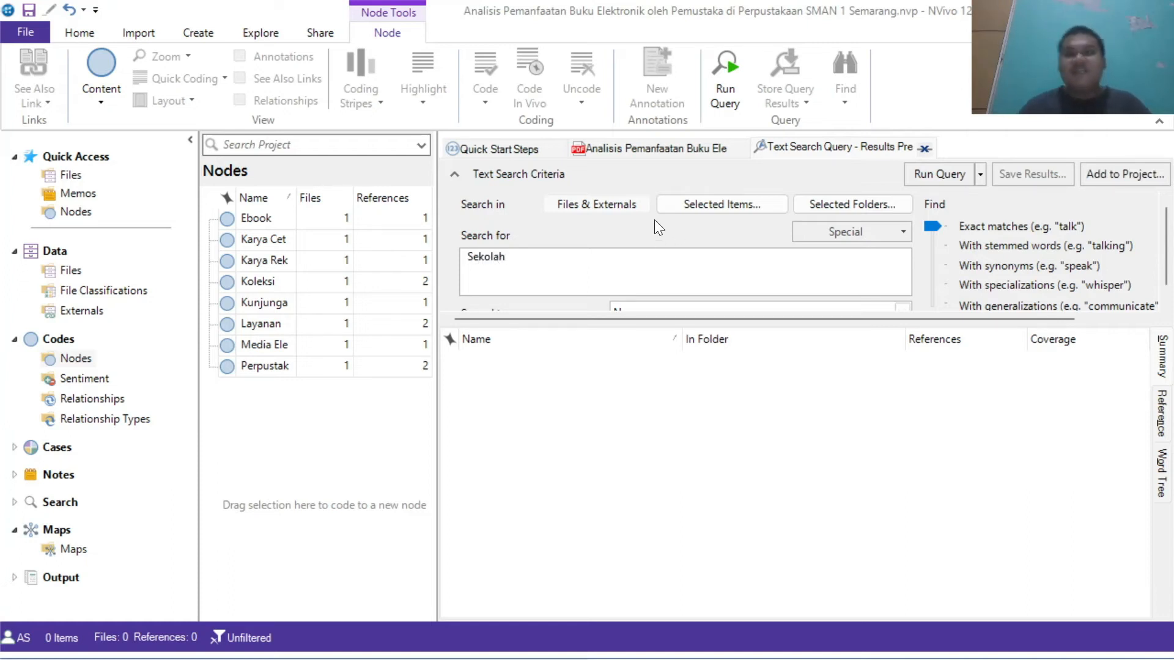
left_click(919, 177)
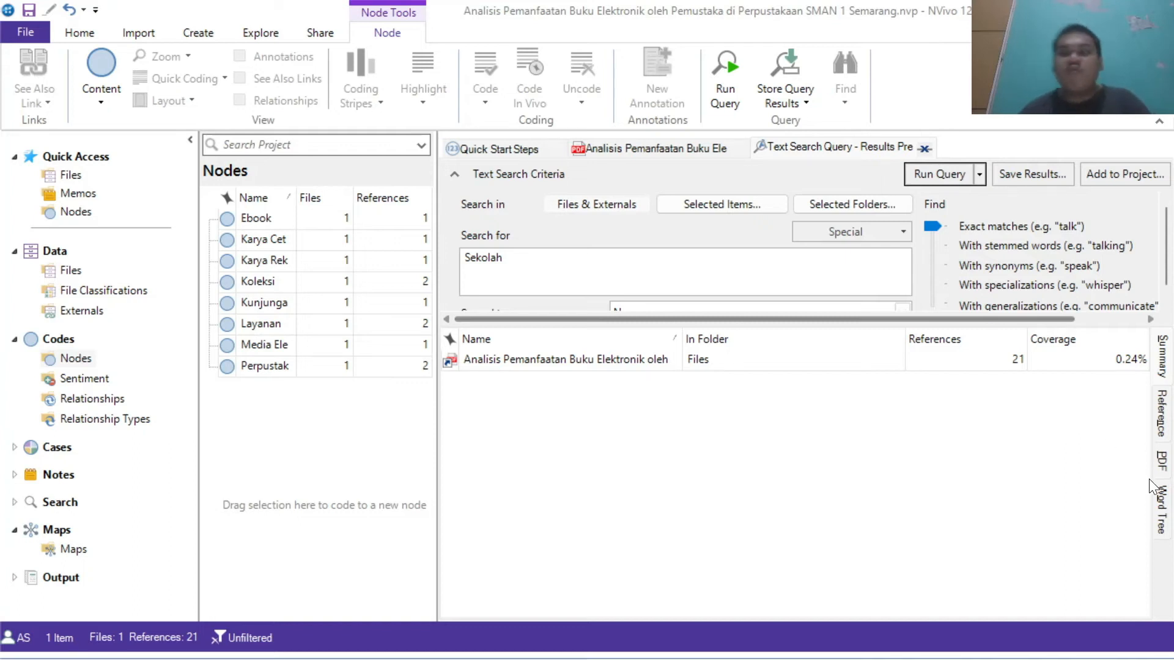
Step: Examine the word tree of the Sekolah search results
left_click(1159, 498)
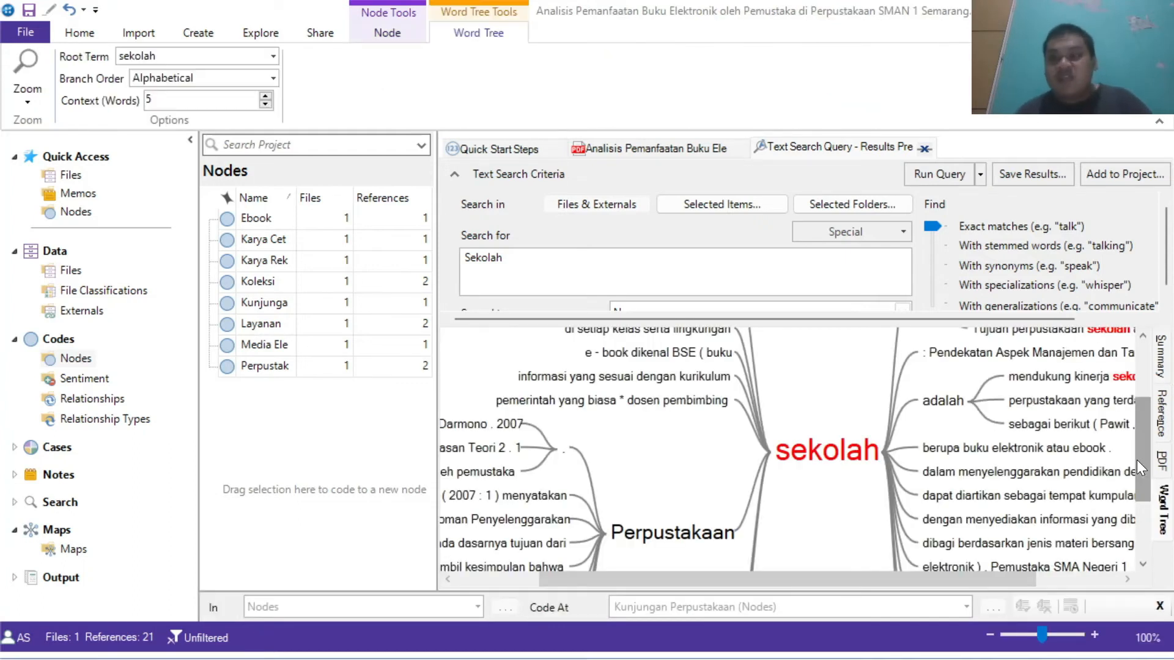
left_click_drag(1140, 459, 1132, 484)
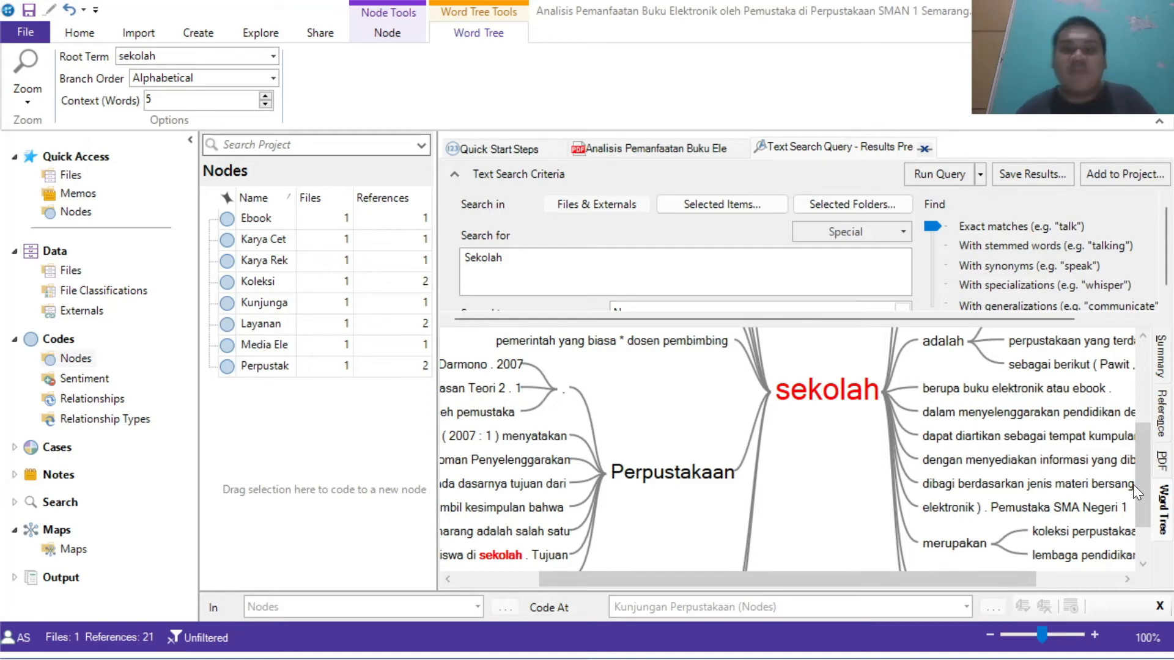
left_click_drag(1135, 482, 1153, 526)
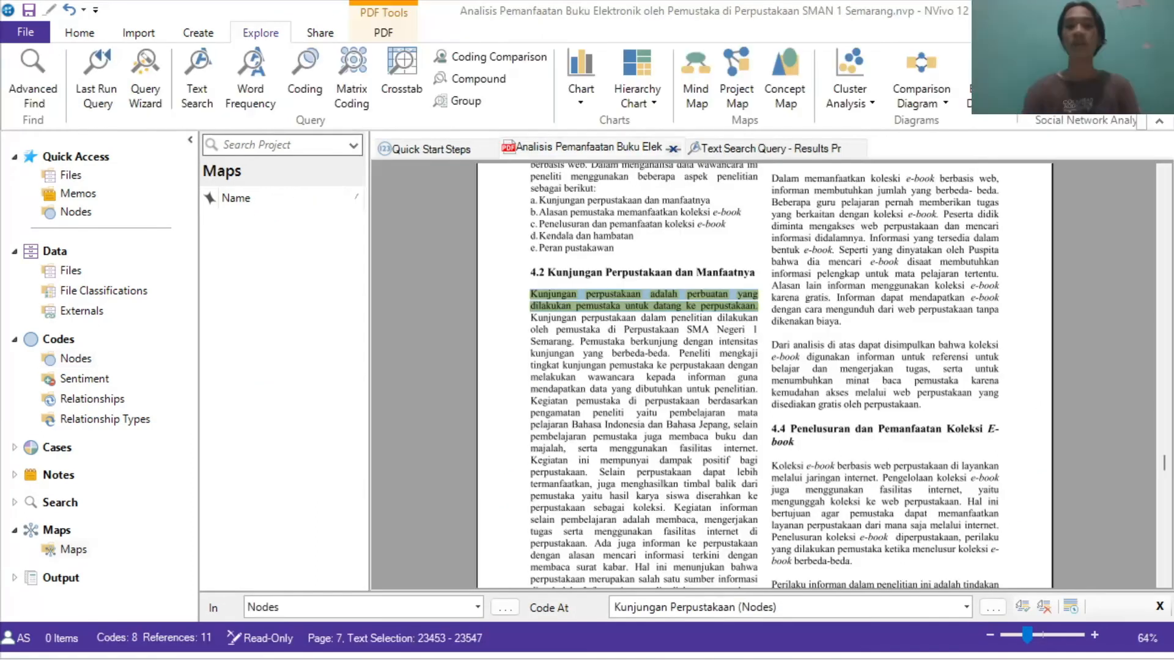
Step: Create a new concept map named Perpustakaan Sekolah
left_click(72, 33)
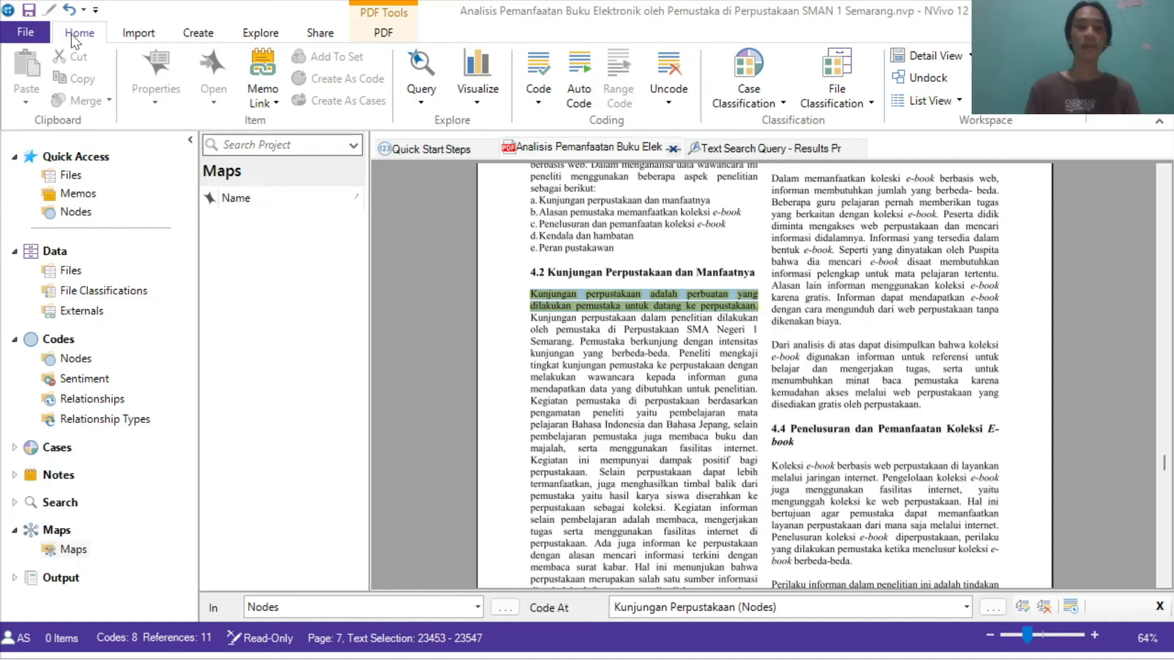
left_click(267, 32)
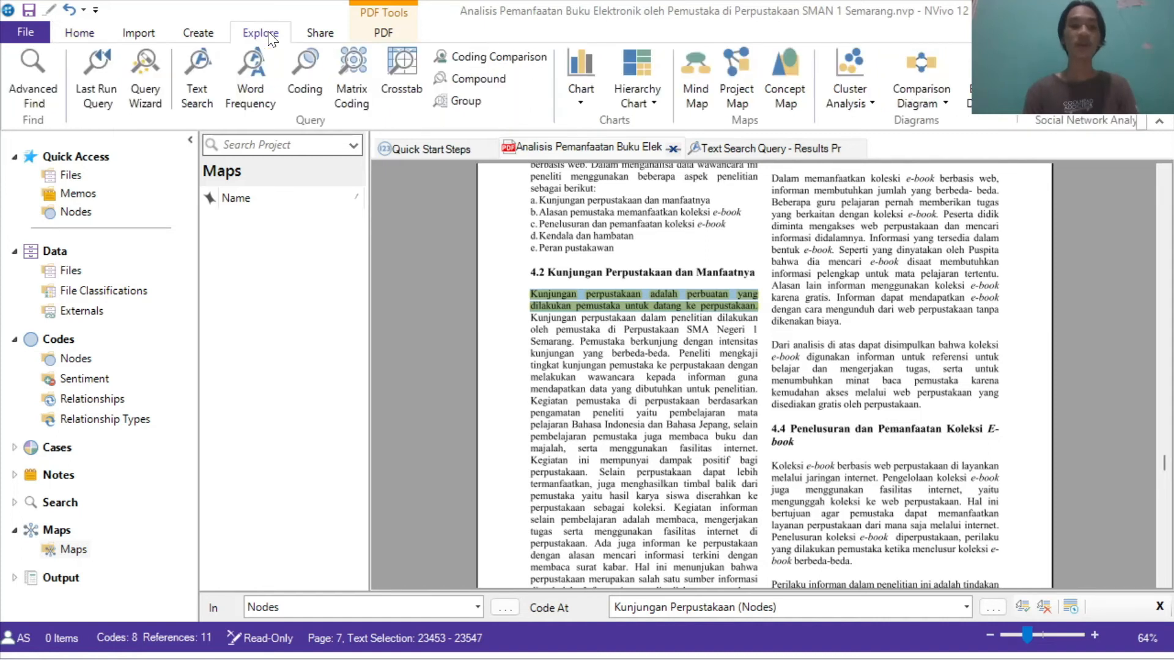
left_click(786, 85)
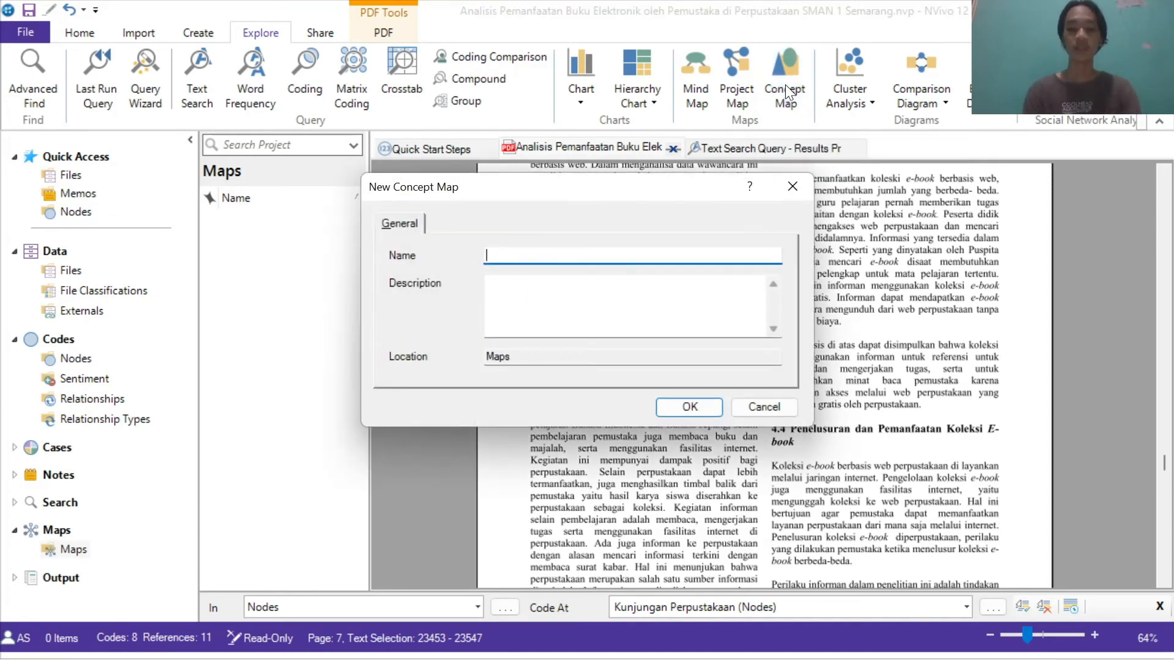
type("Perpustakaan Sekolah")
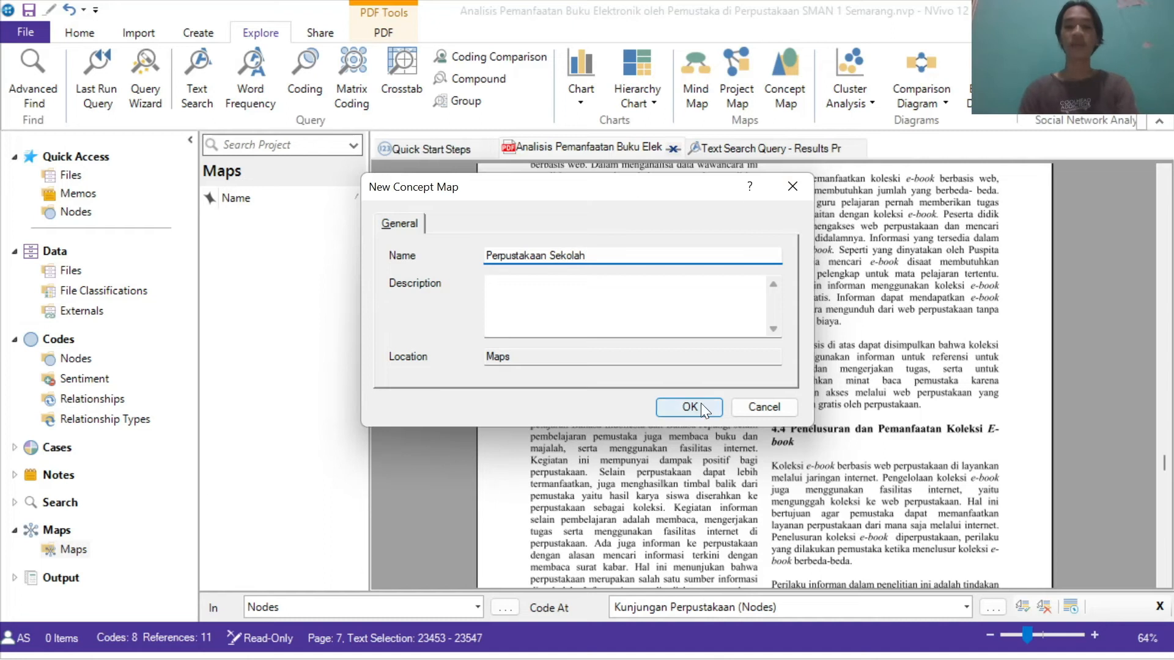
left_click(689, 407)
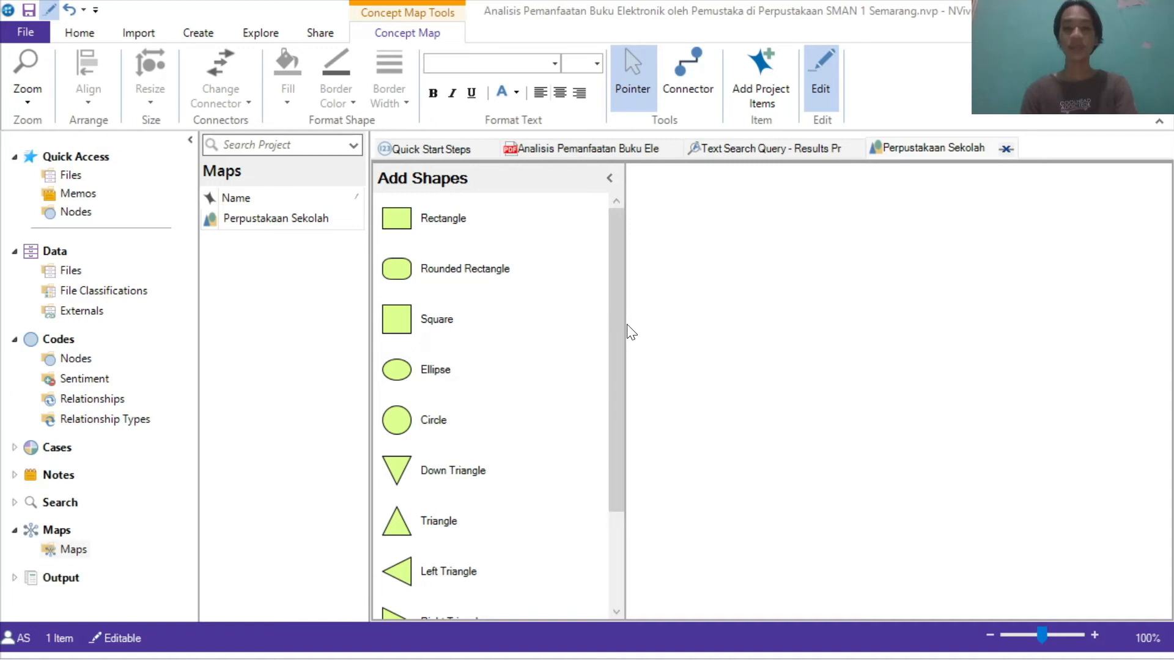
Step: Add an ellipse labelled Sekolah near the top of the concept map canvas and enlarge it slightly
left_click_drag(624, 325, 543, 322)
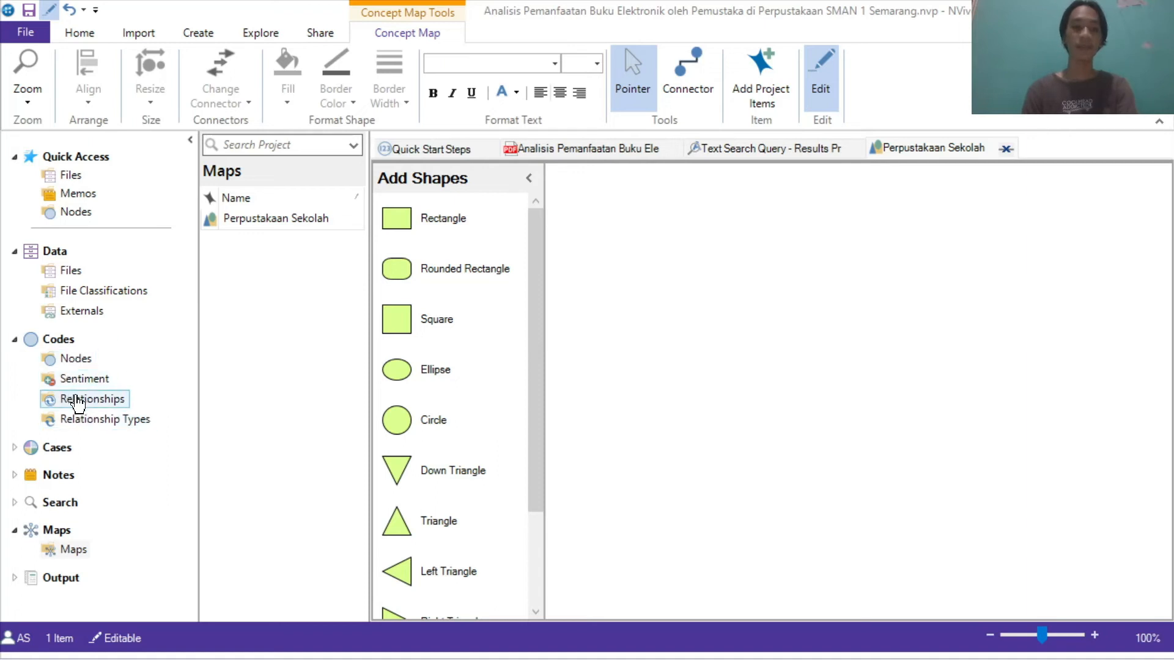
left_click(74, 359)
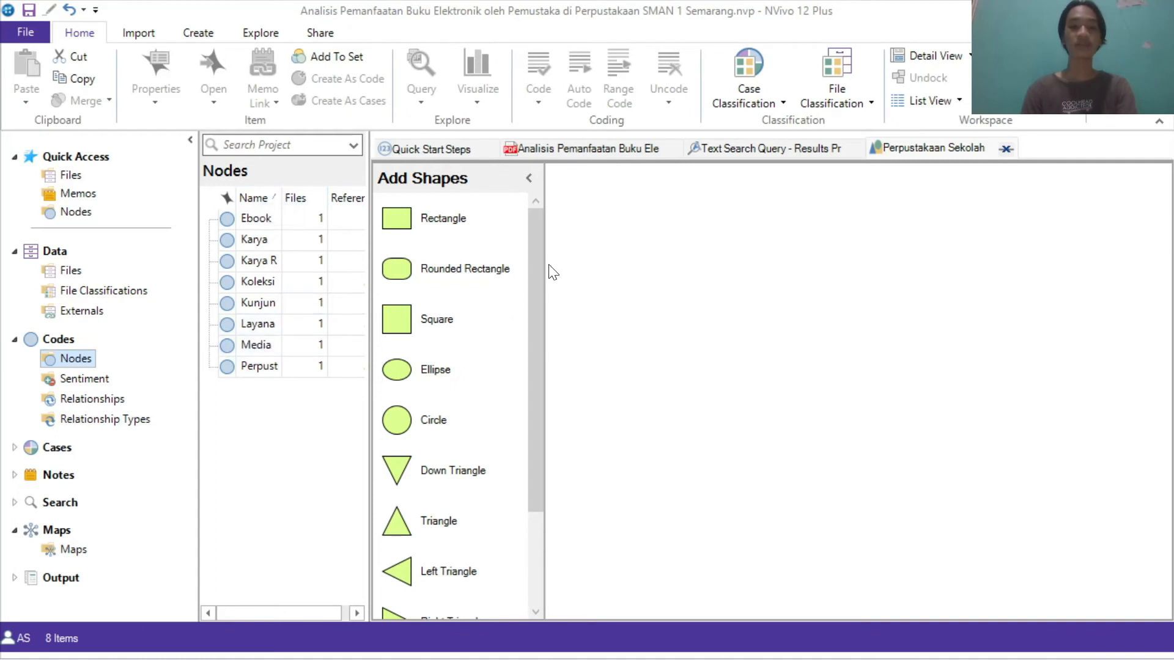
left_click_drag(401, 372, 842, 189)
left_click_drag(472, 373, 843, 209)
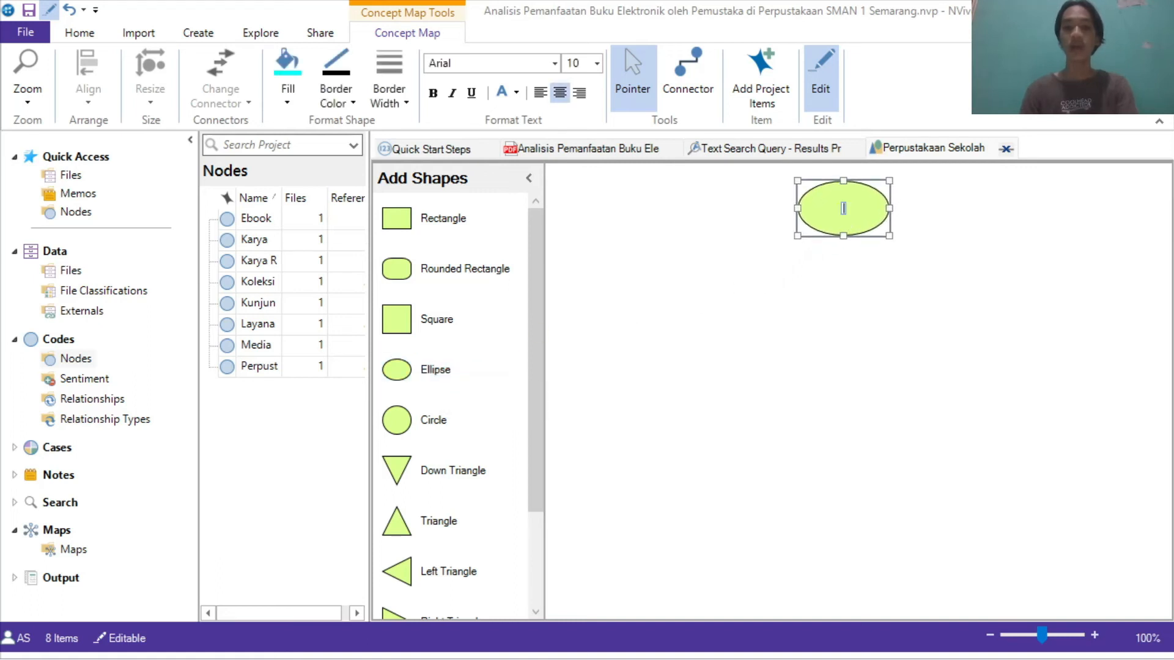
type("Sek")
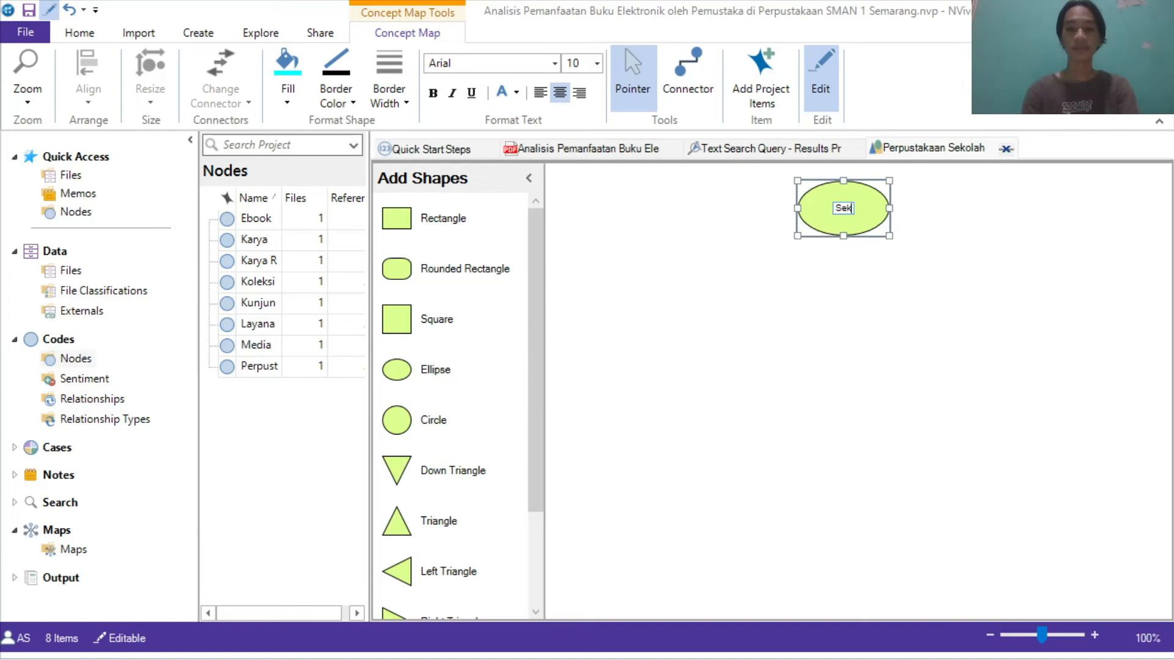
type("olah")
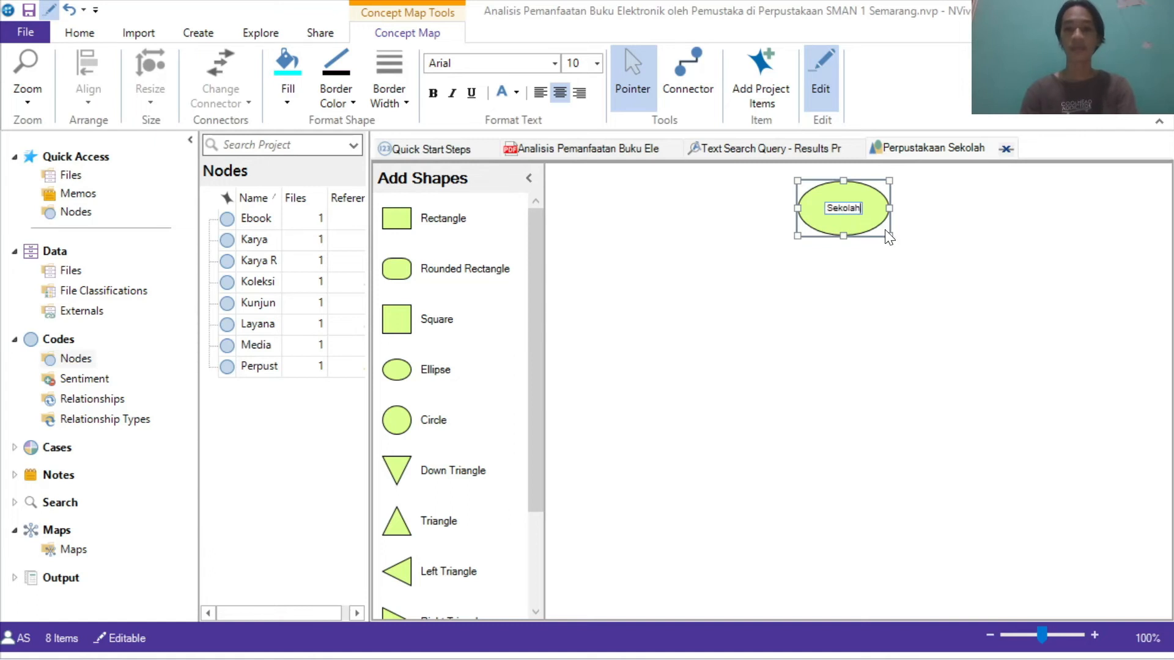
left_click_drag(888, 233, 897, 239)
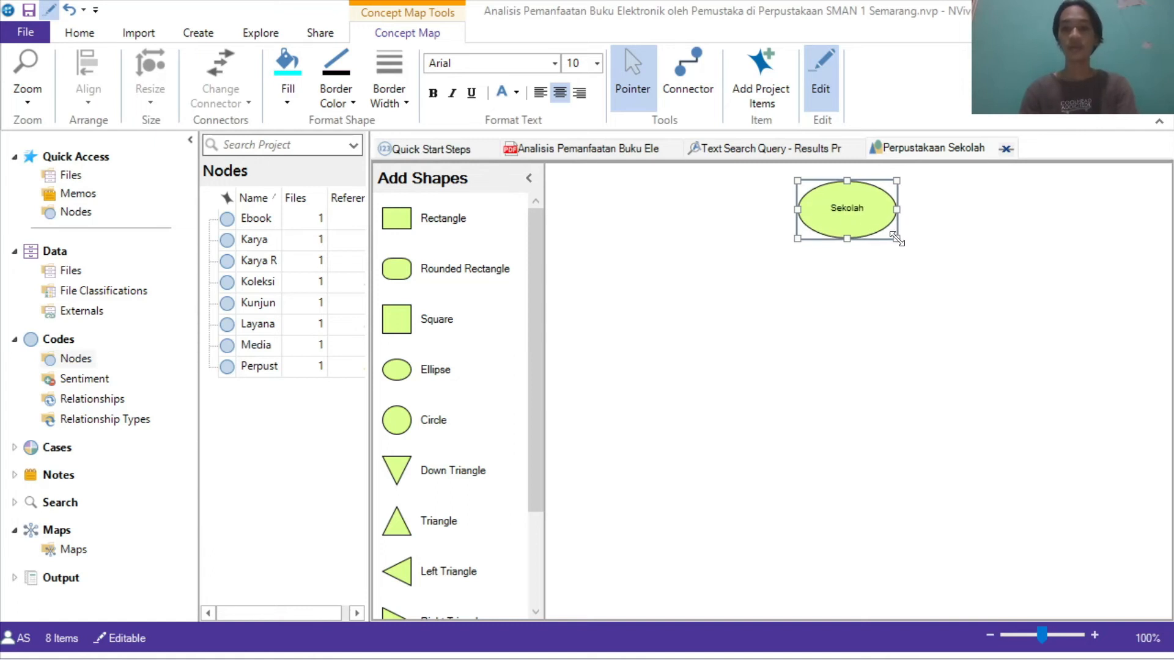
left_click(869, 274)
Step: Add an ellipse labelled Perpustakaan Sekolah below Sekolah and widen it so the label fits
left_click_drag(415, 370, 837, 305)
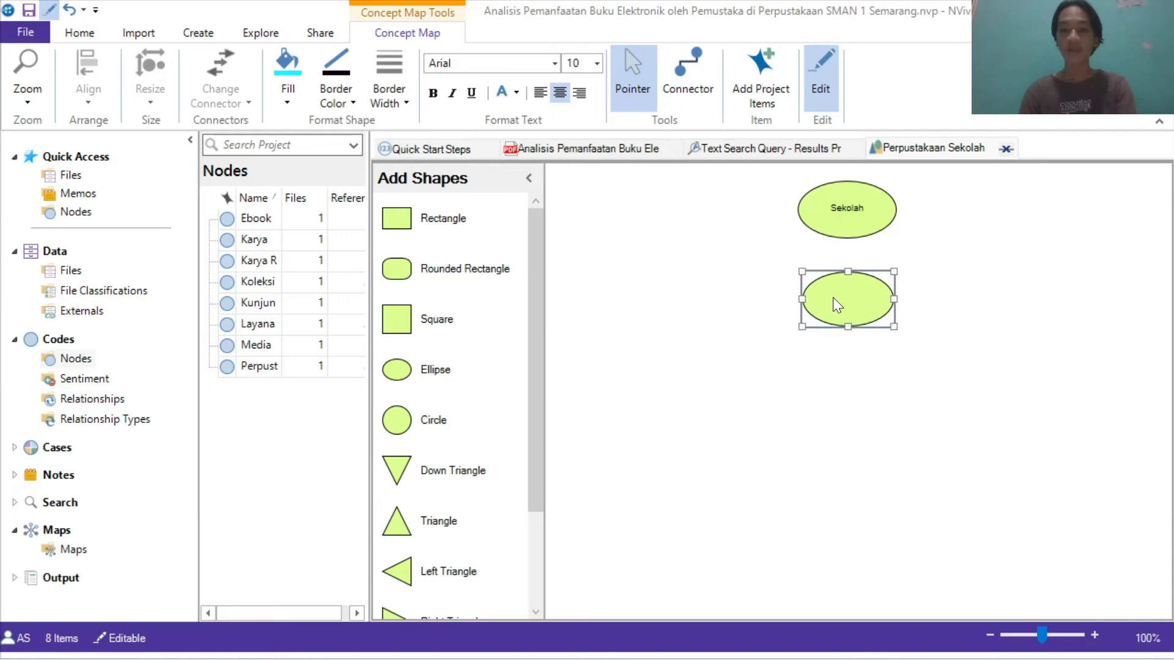
double_click(844, 307)
type("Perpustakaan Sekolah")
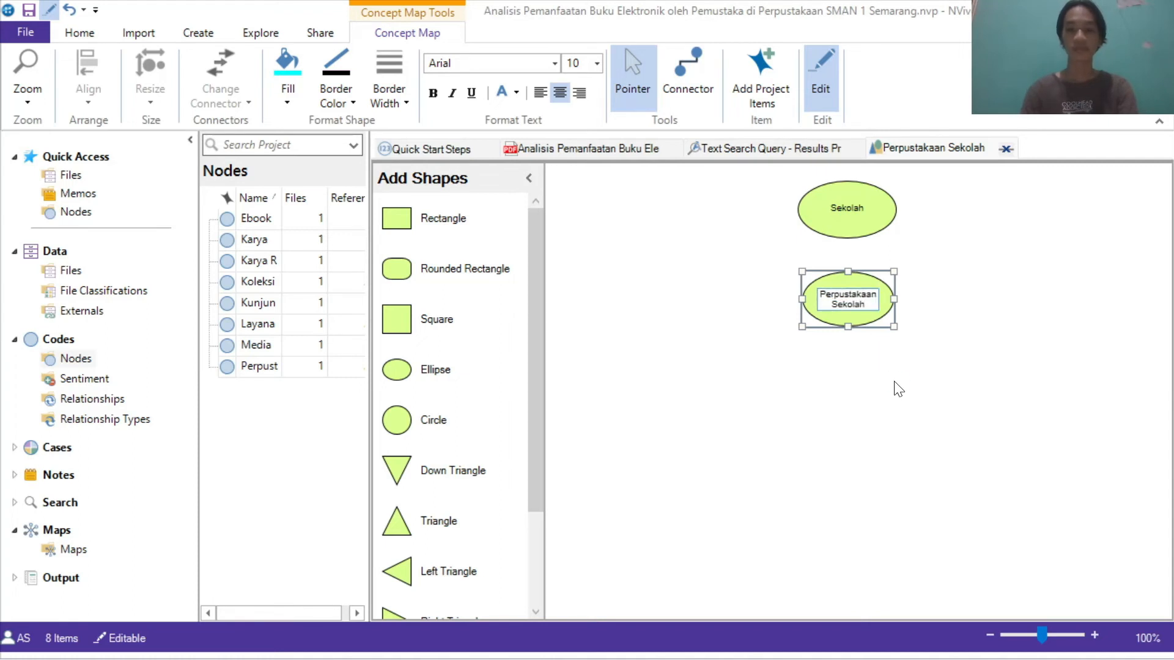
left_click(897, 389)
left_click(887, 301)
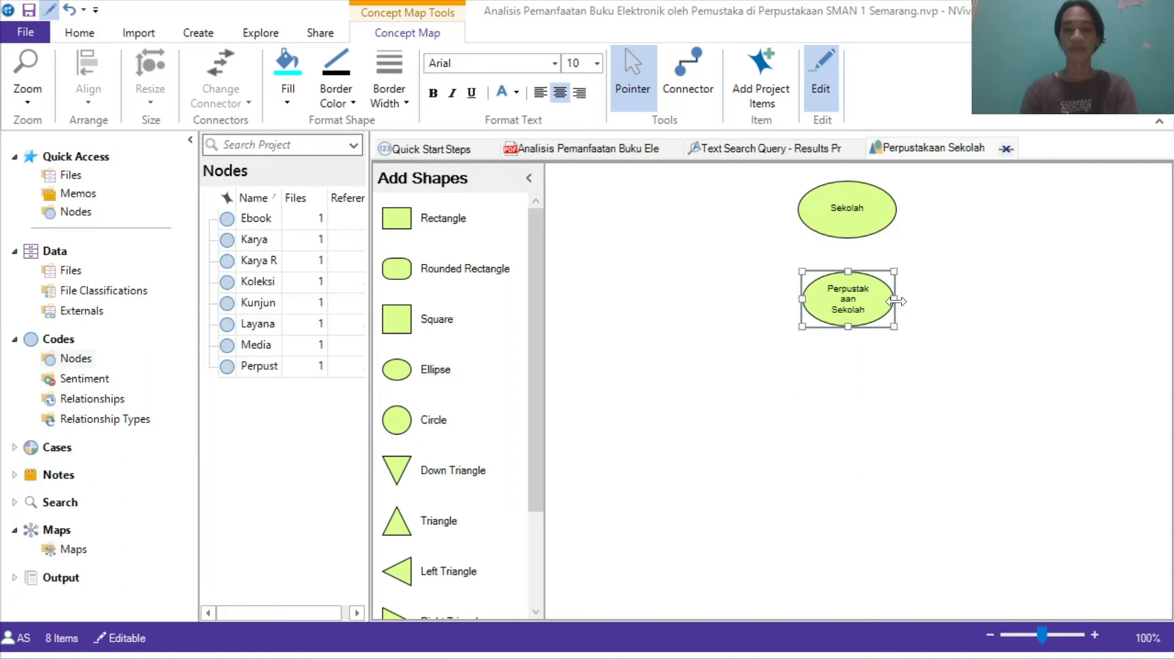
left_click_drag(896, 301, 911, 299)
left_click_drag(921, 299, 862, 287)
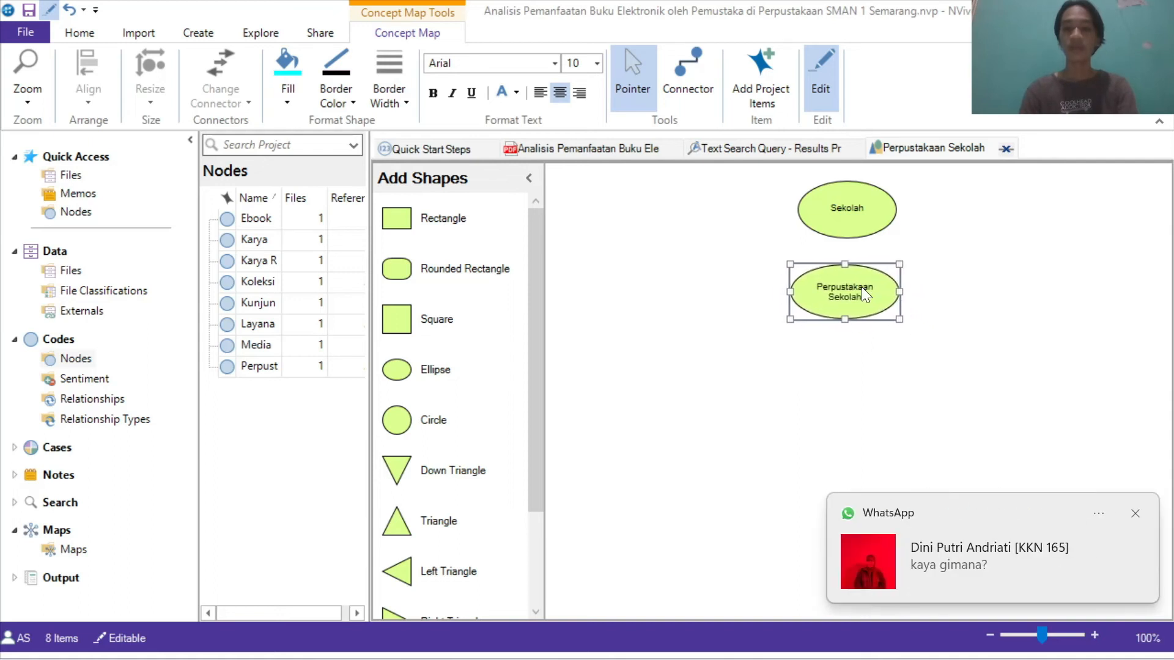
left_click(1132, 514)
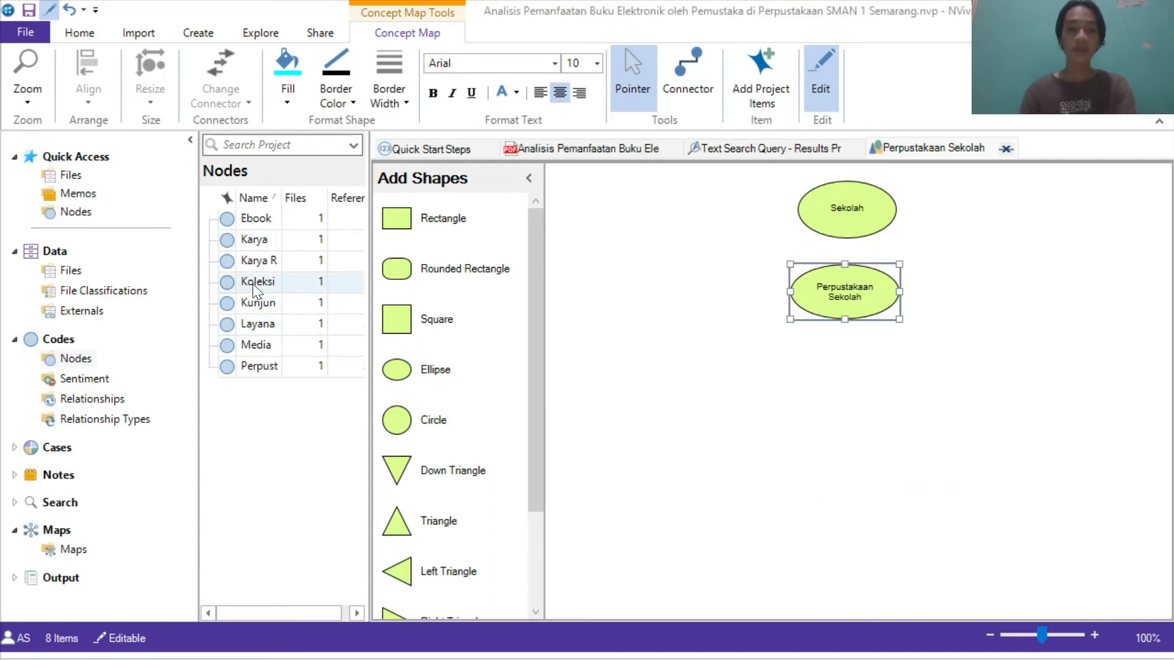
Step: Add an ellipse labelled Koleksi below and left of Perpustakaan Sekolah
left_click_drag(437, 384, 722, 394)
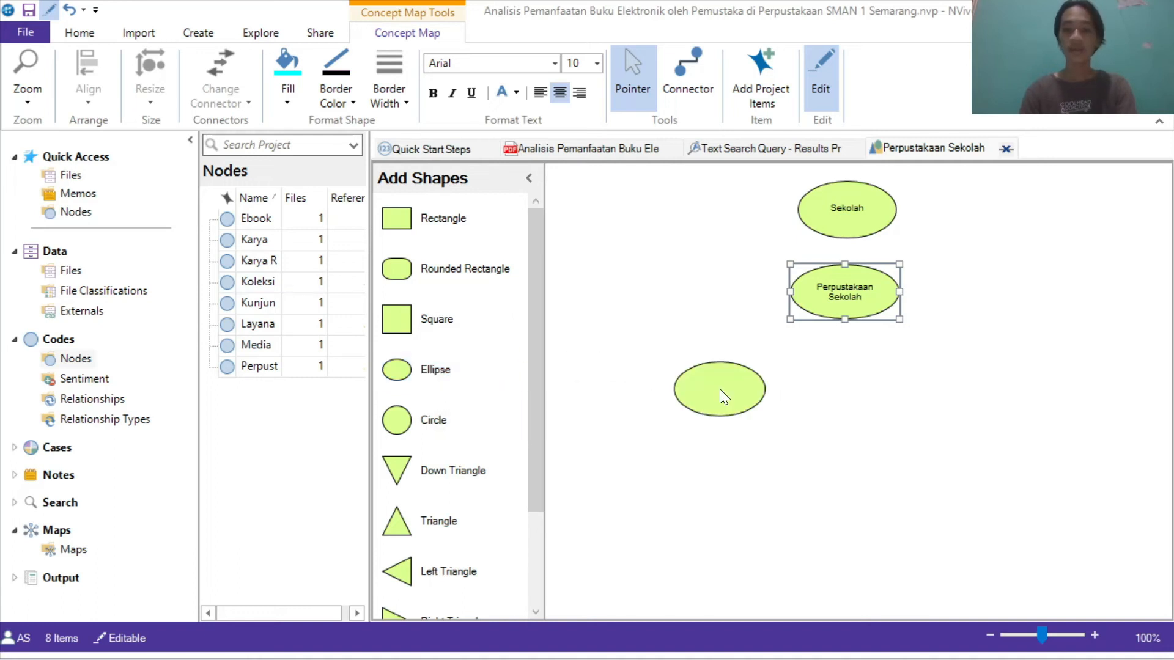
left_click(707, 389)
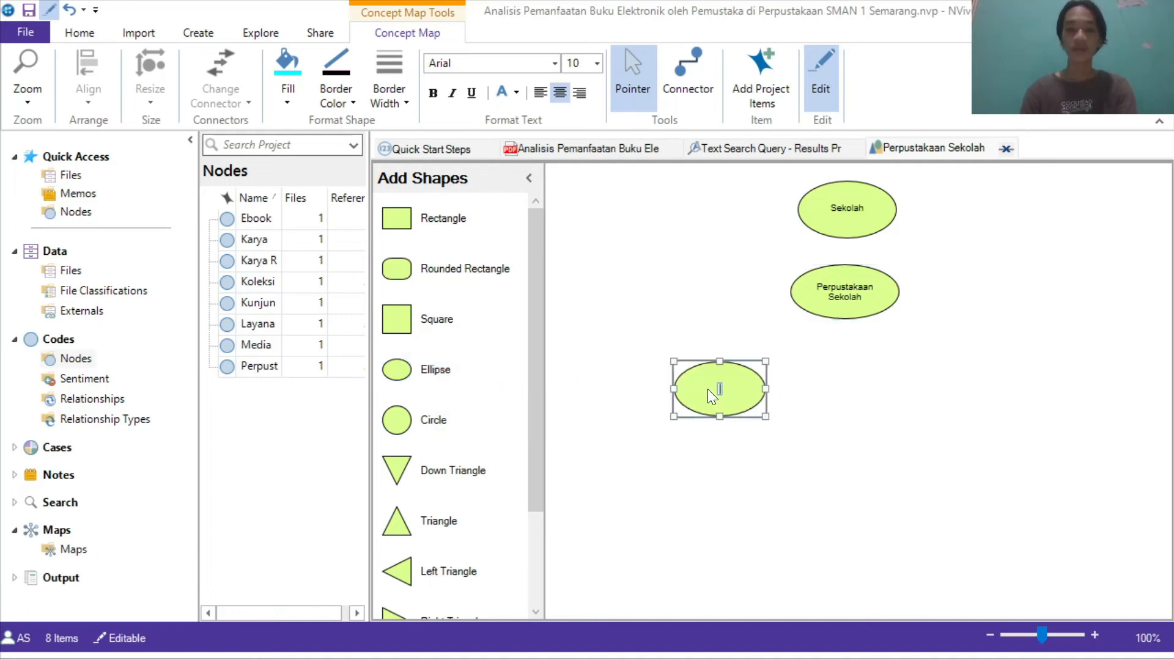
type("Koleksi")
left_click(603, 272)
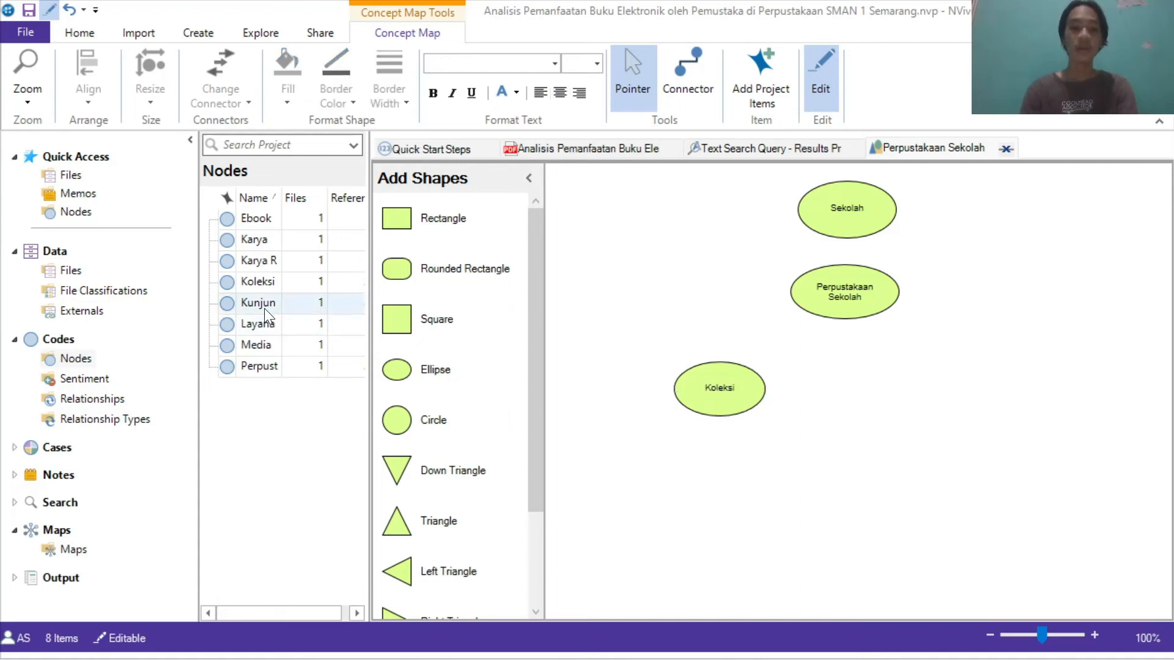
Step: Add an ellipse labelled Kunjungan to the left of Perpustakaan Sekolah
left_click_drag(449, 376, 689, 300)
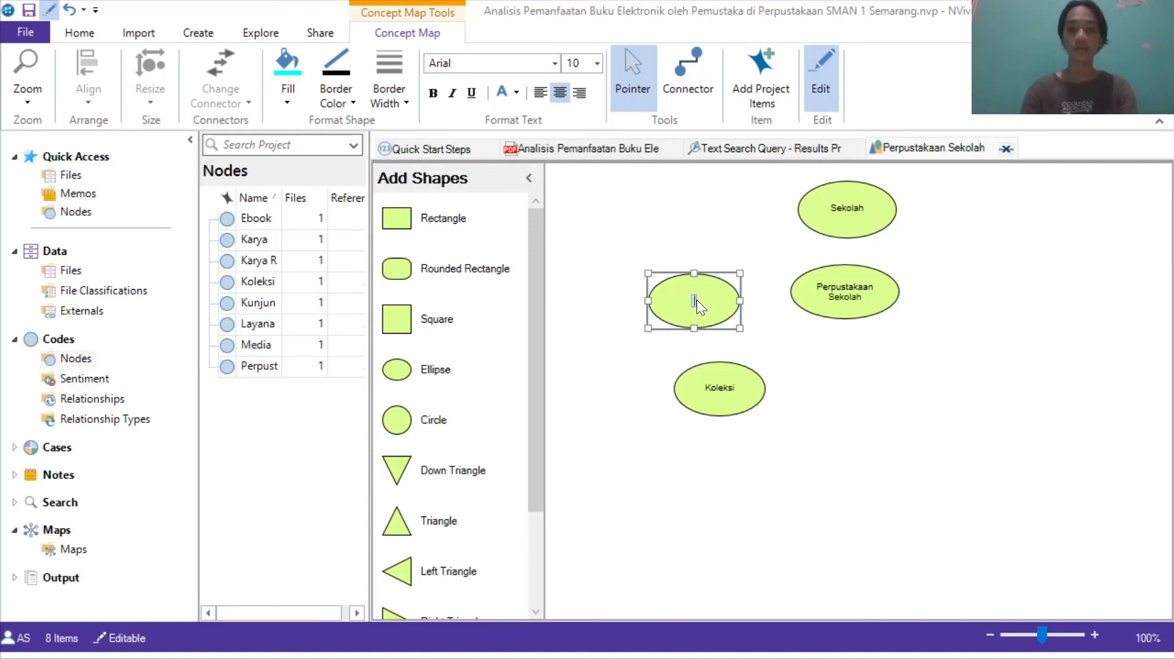
type("Kunj")
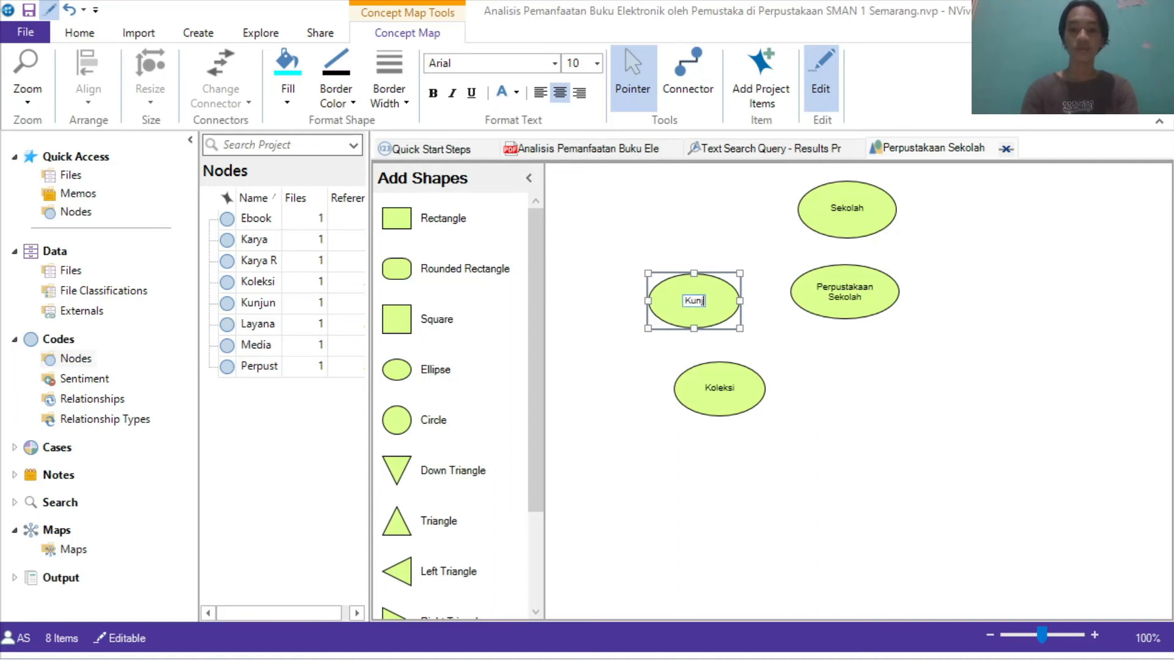
type("ungan")
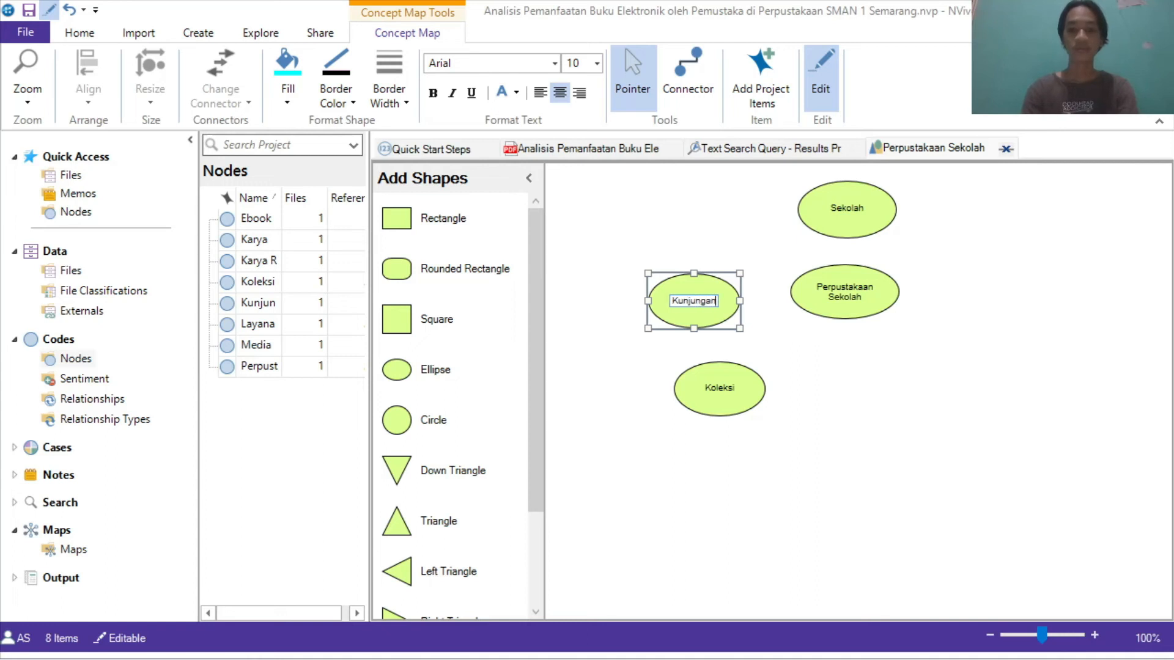
left_click(777, 342)
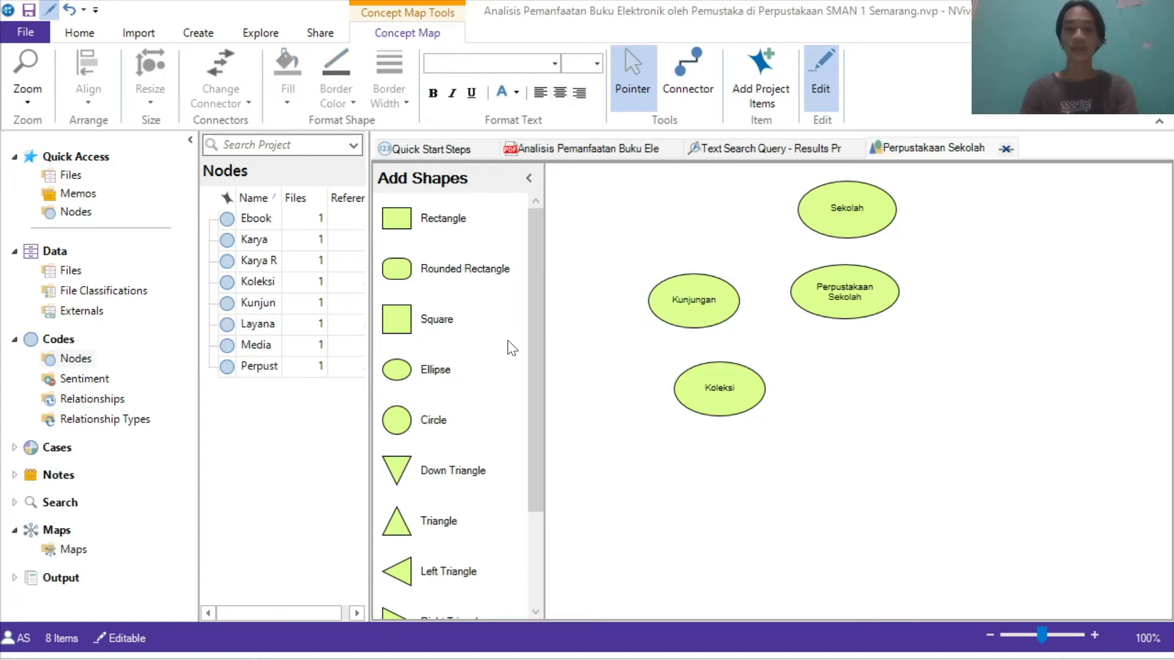
Step: Add an ellipse labelled Layanan to the right of Koleksi, then shift Koleksi slightly right
left_click(442, 379)
left_click_drag(504, 351, 893, 380)
double_click(903, 383)
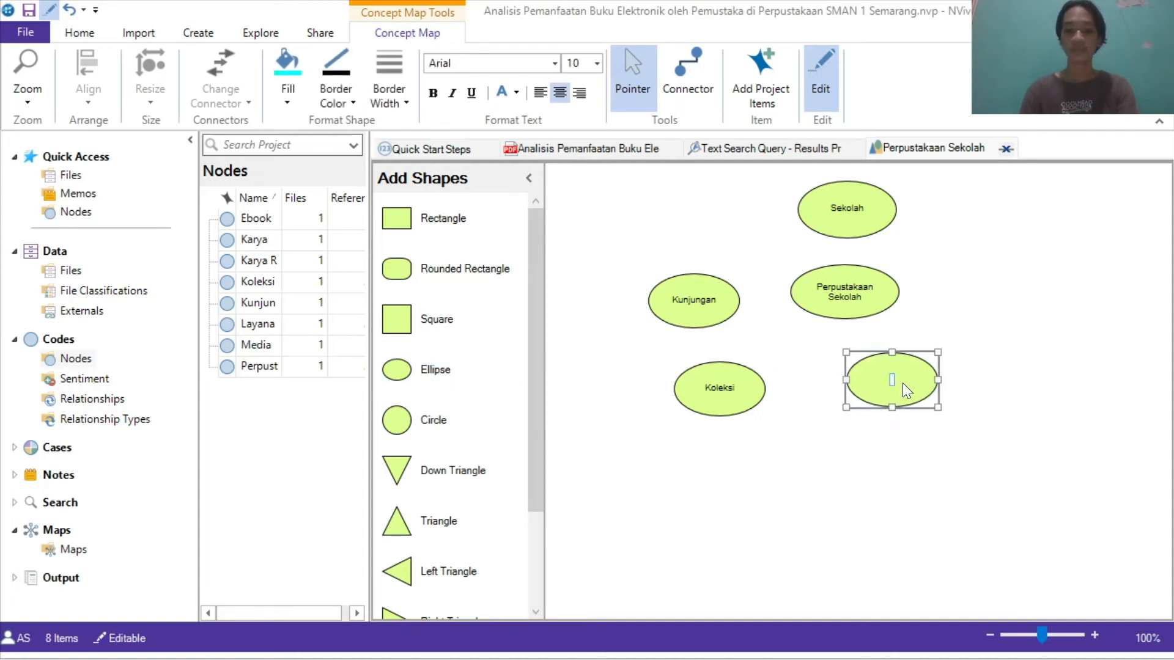
type("Layanan")
key("Return")
left_click_drag(904, 391, 924, 395)
left_click_drag(737, 395, 779, 393)
left_click(672, 444)
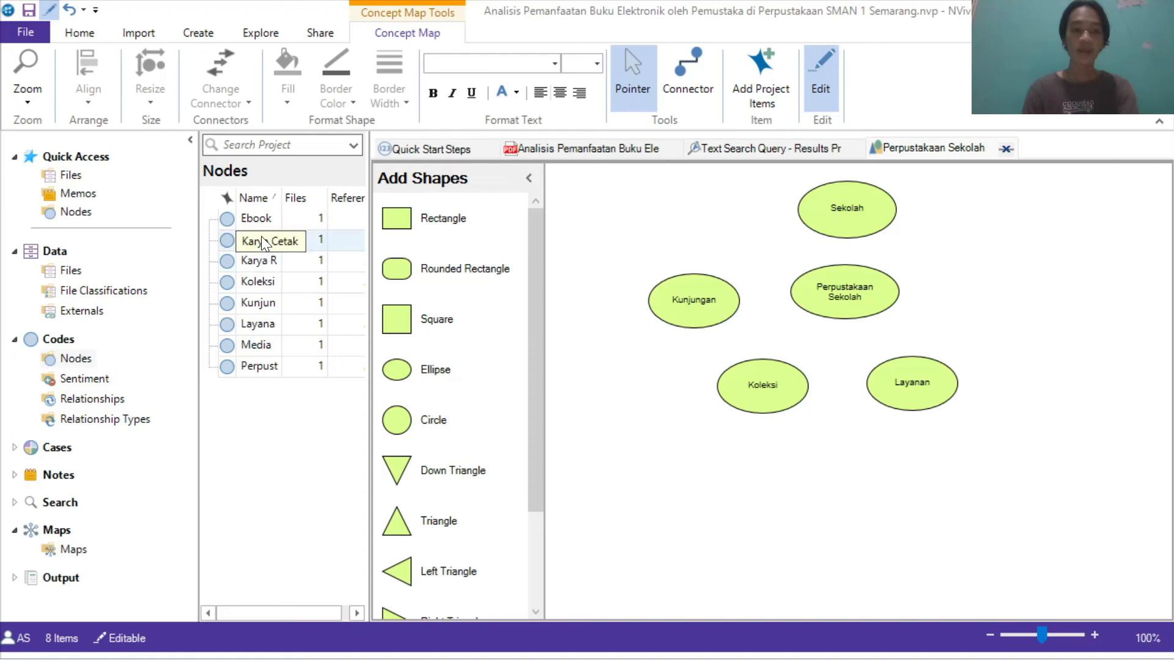
Step: Add an ellipse labelled Karya Rekam at the lower left of the map
left_click_drag(440, 367, 655, 463)
left_click(650, 461)
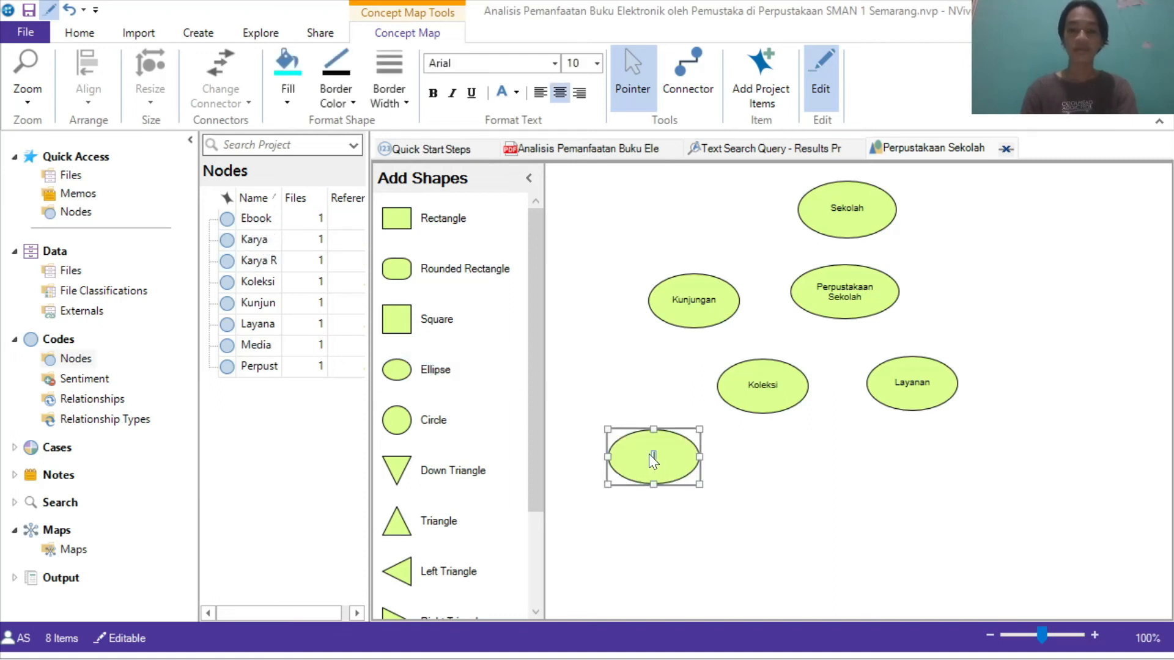
type("Karya Re")
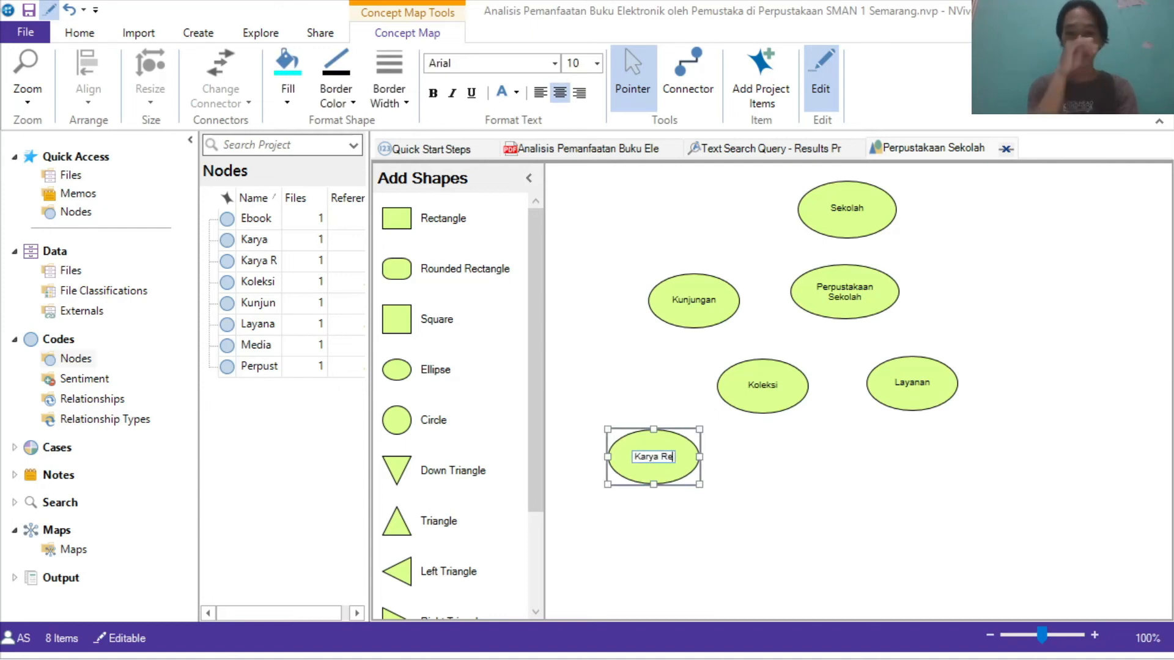
type("kam")
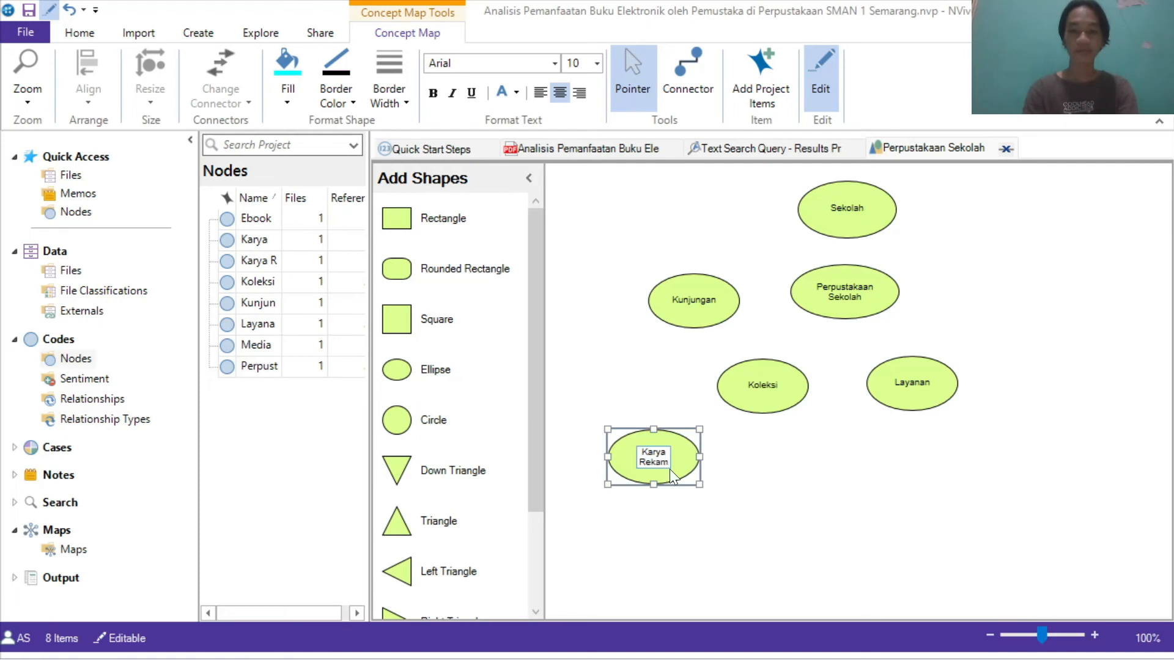
left_click(742, 477)
Step: Add an ellipse labelled Karya Cetak to the right of Karya Rekam
left_click_drag(421, 383, 772, 470)
left_click(764, 460)
type("Karya Ce")
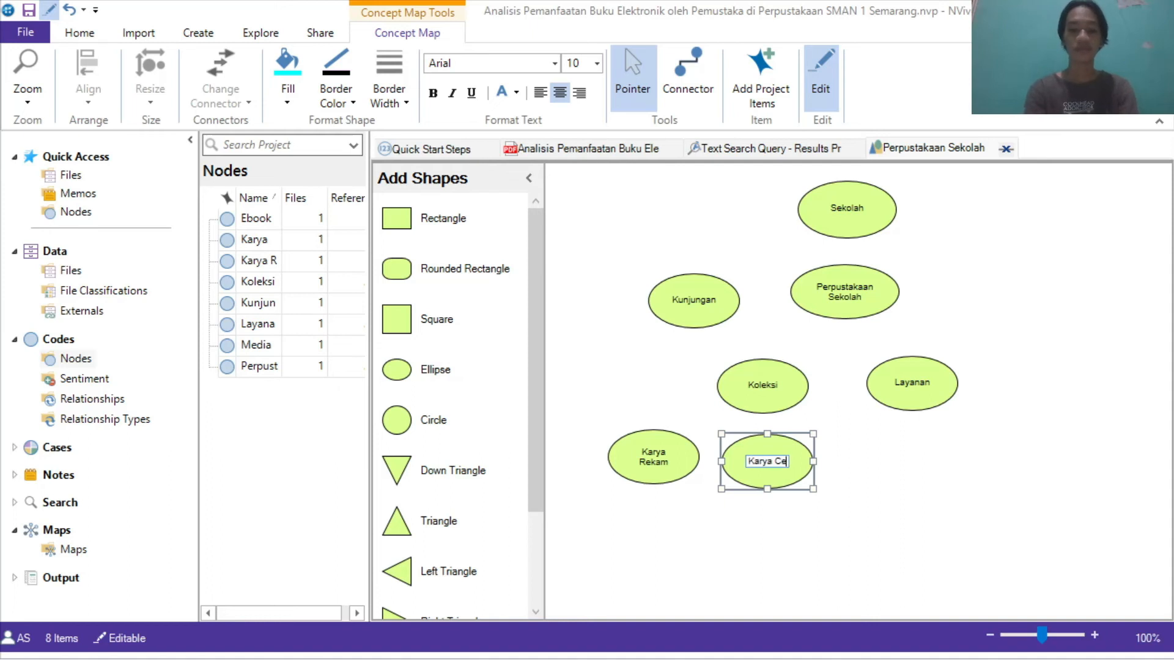
type("tak")
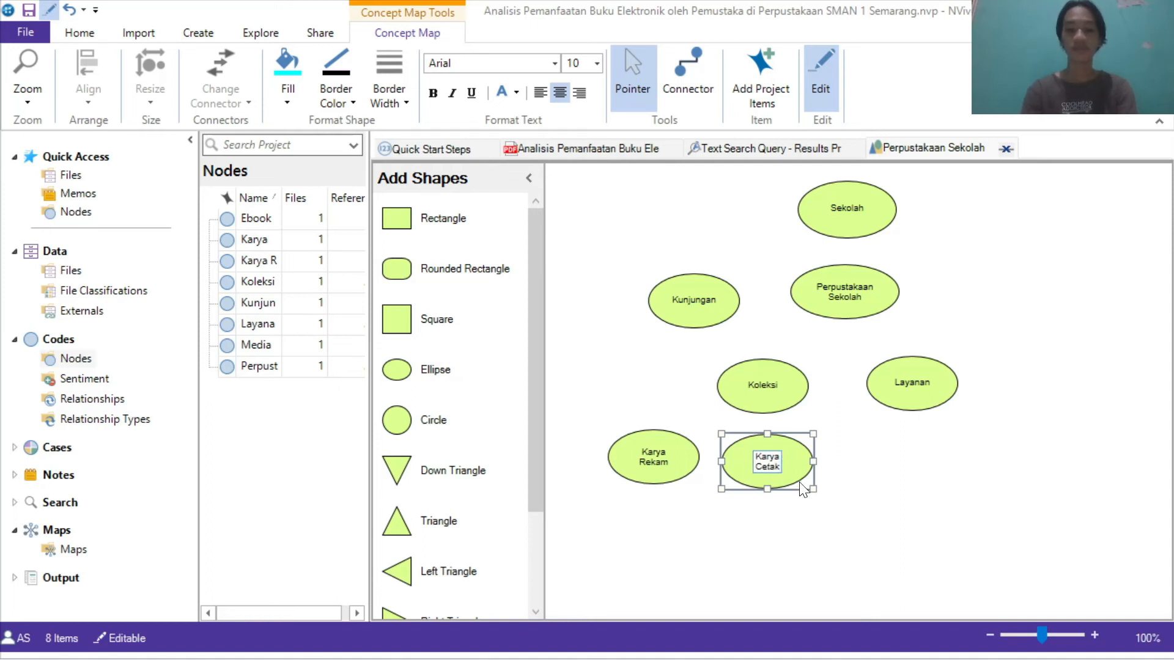
left_click(816, 492)
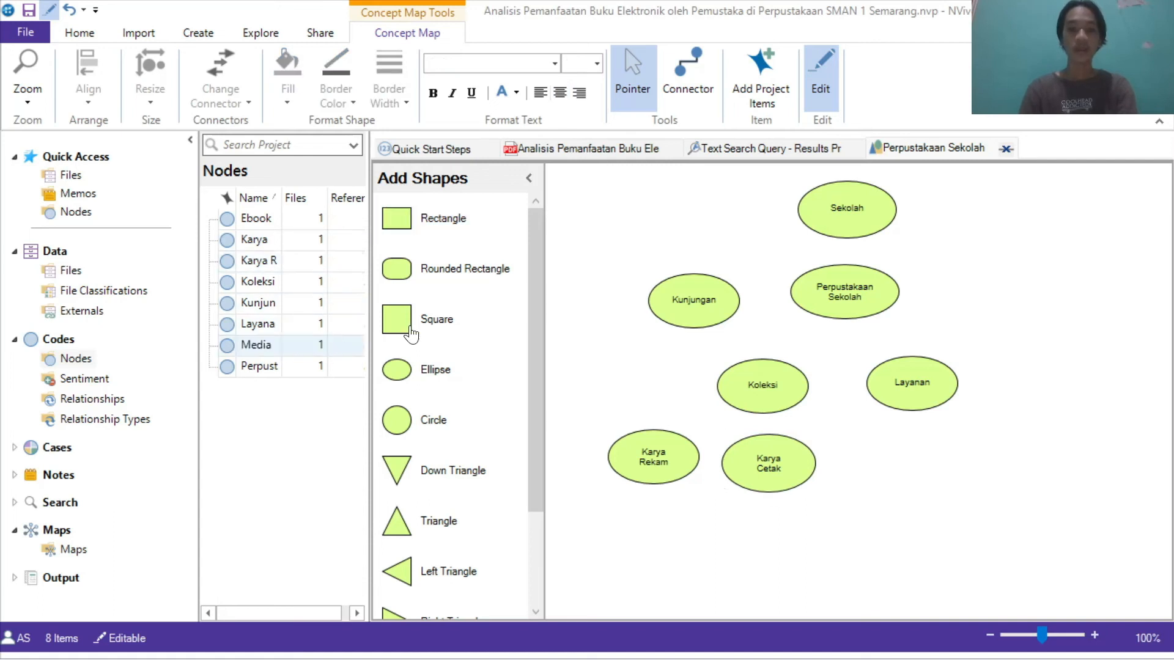
Step: Add an ellipse to the right of Karya Cetak and begin labelling it Media Ele…
left_click_drag(422, 374, 908, 469)
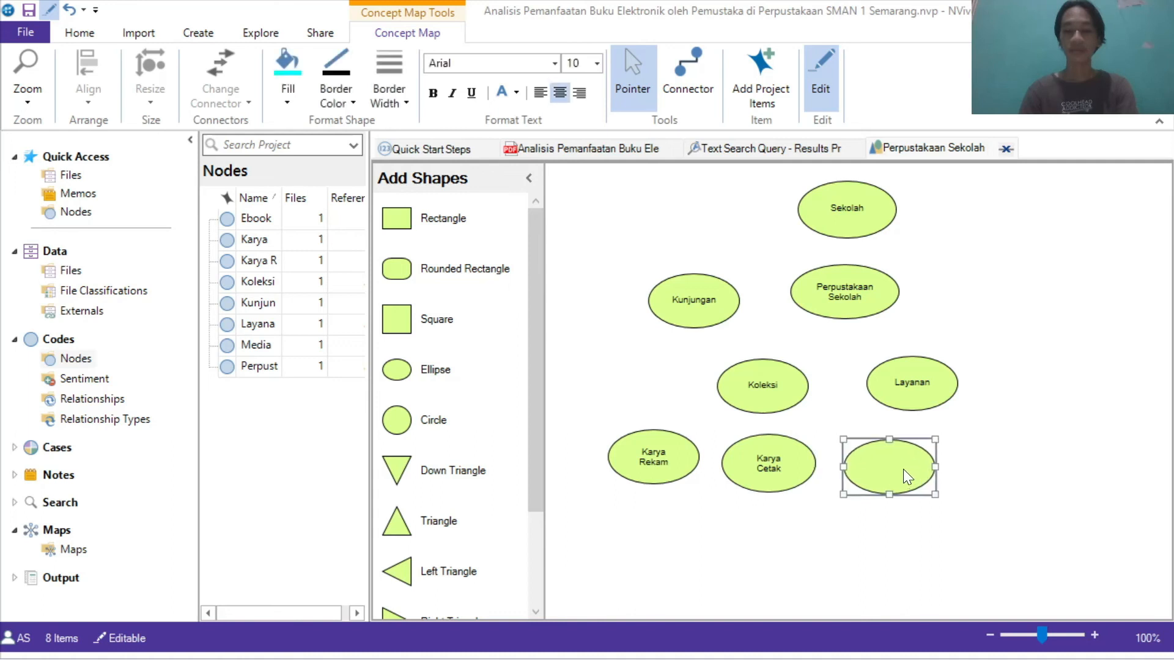
type("Medi")
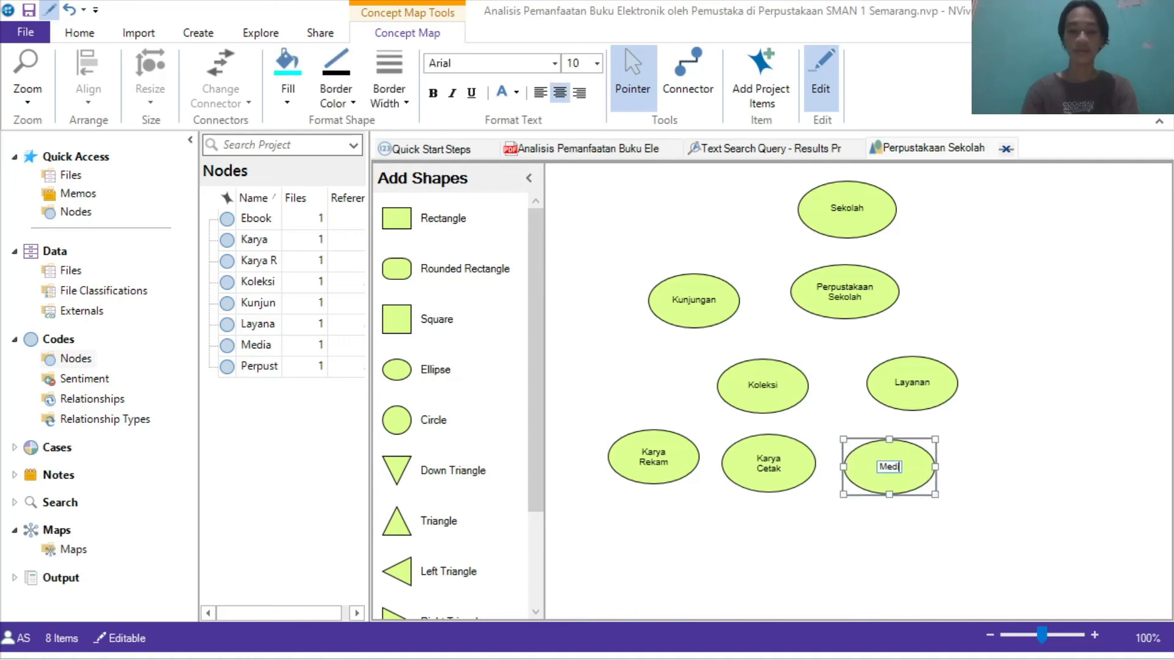
type("a Ele")
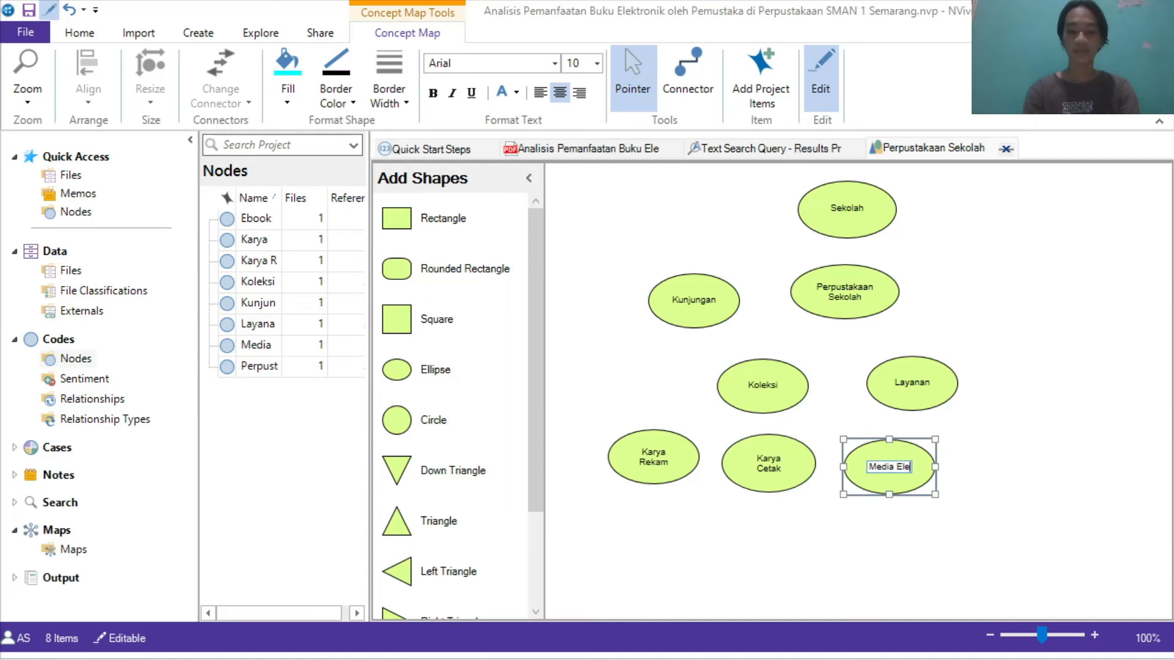
type("kr")
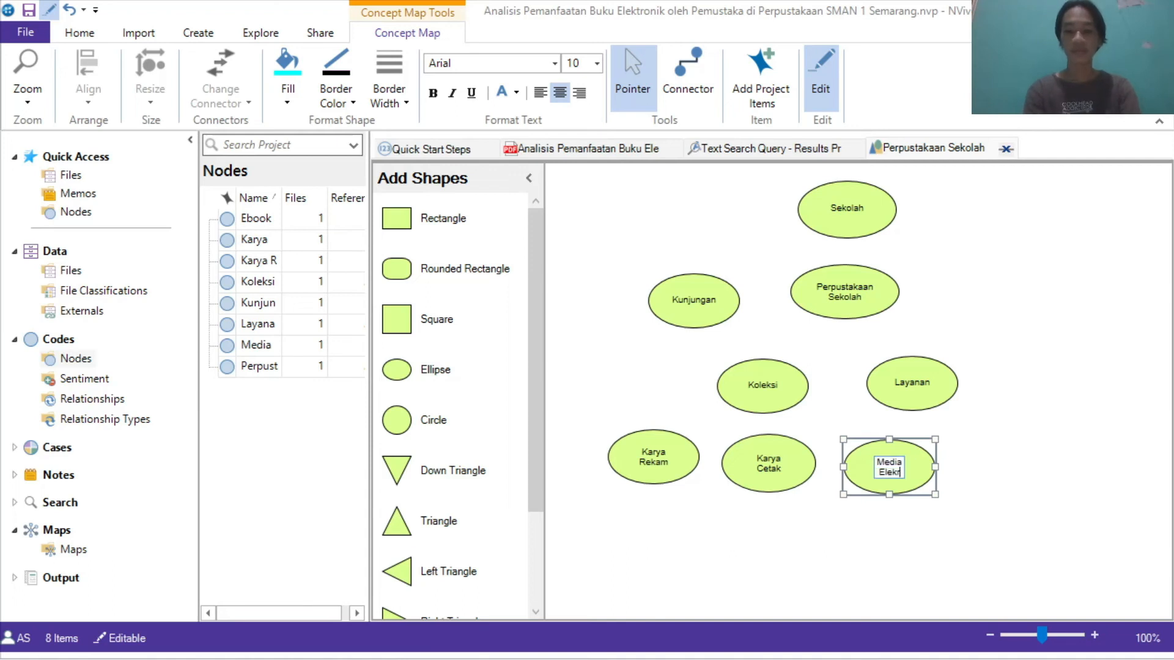